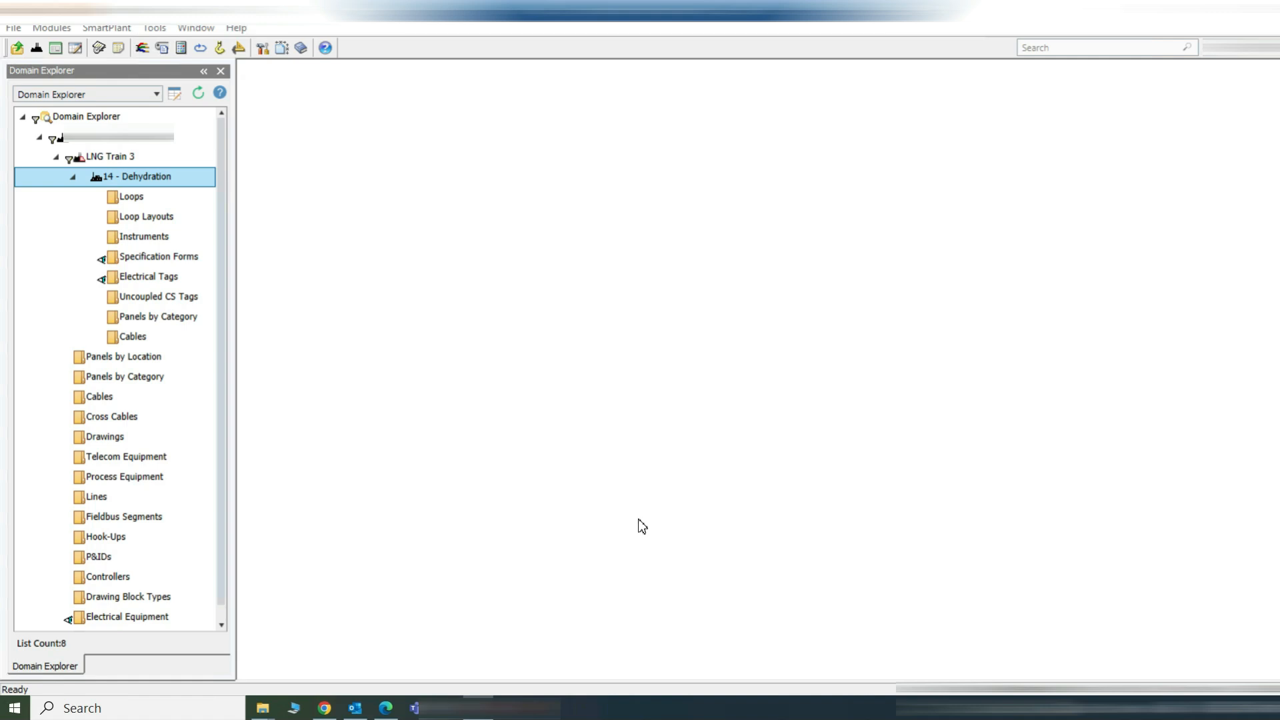
Step: Open the Generate Loop Drawings settings for loop A3-14049 in the 14 - Dehydration unit of LNG Train 3
{"action": "left_click", "coordinate": [122, 198]}
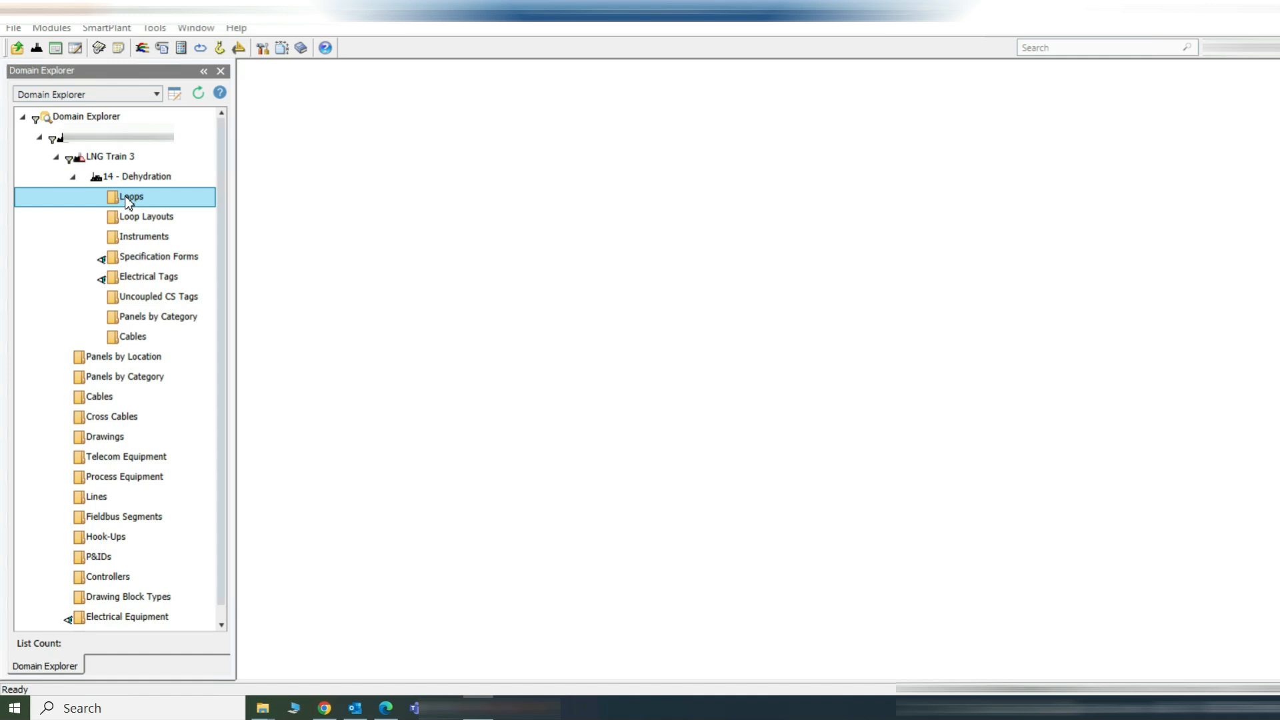
{"action": "left_click", "coordinate": [120, 196]}
{"action": "double_click", "coordinate": [116, 201]}
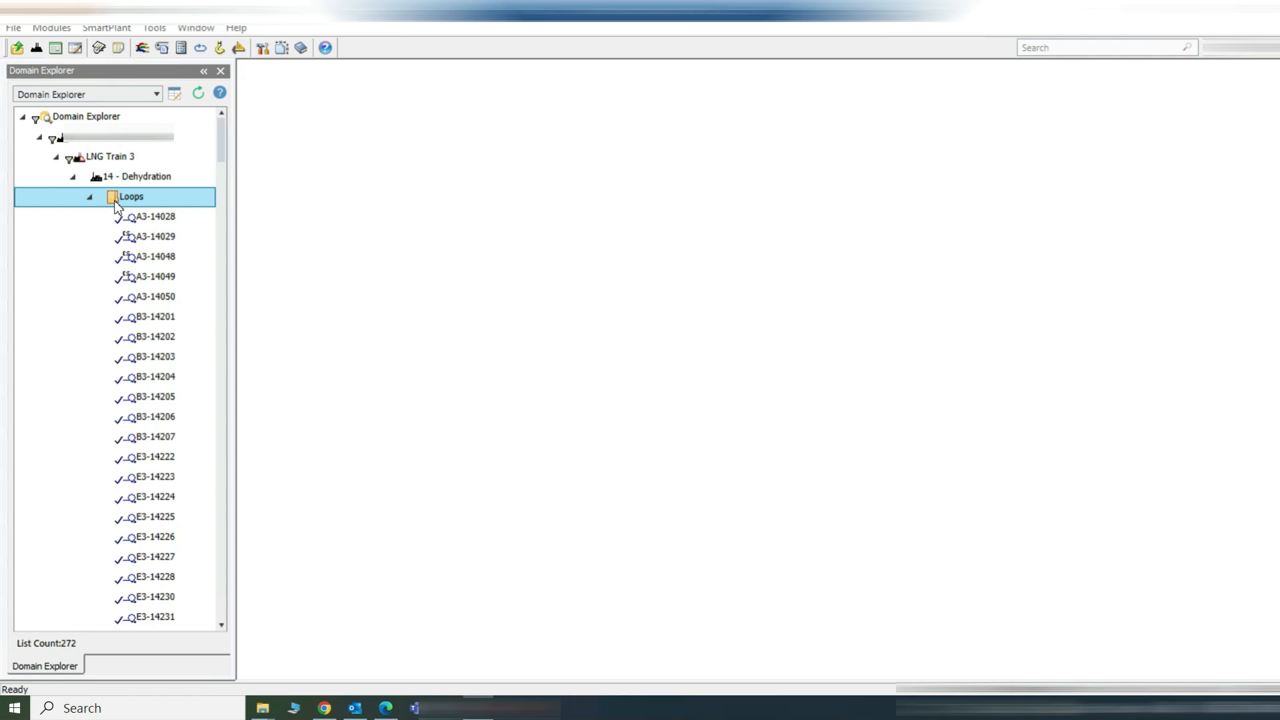
{"action": "right_click", "coordinate": [159, 284]}
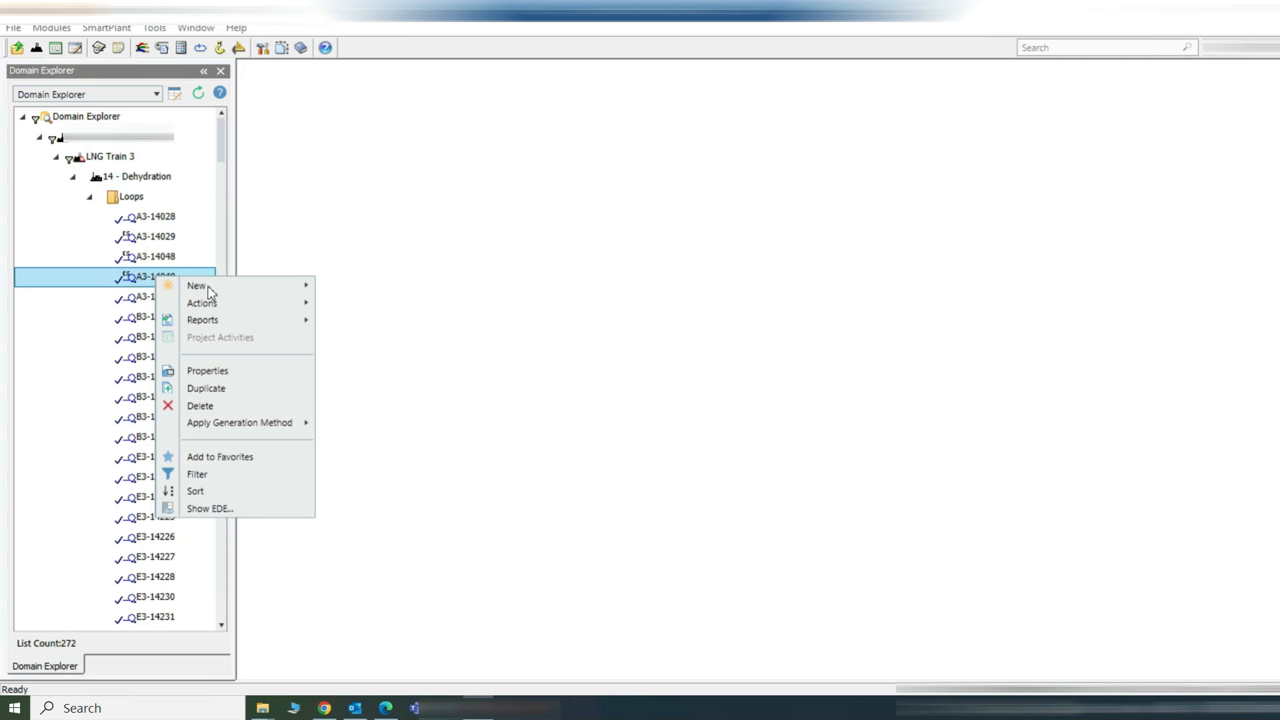
{"action": "mouse_move", "coordinate": [211, 293]}
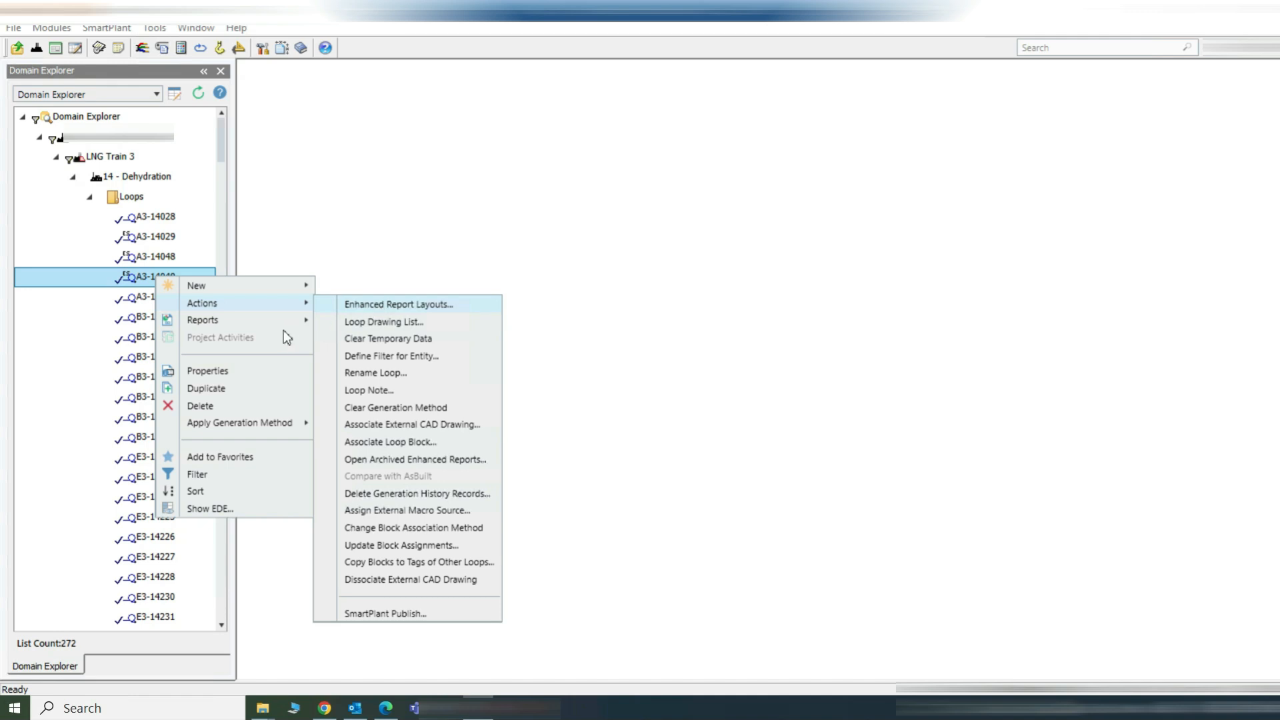
{"action": "left_click", "coordinate": [271, 319]}
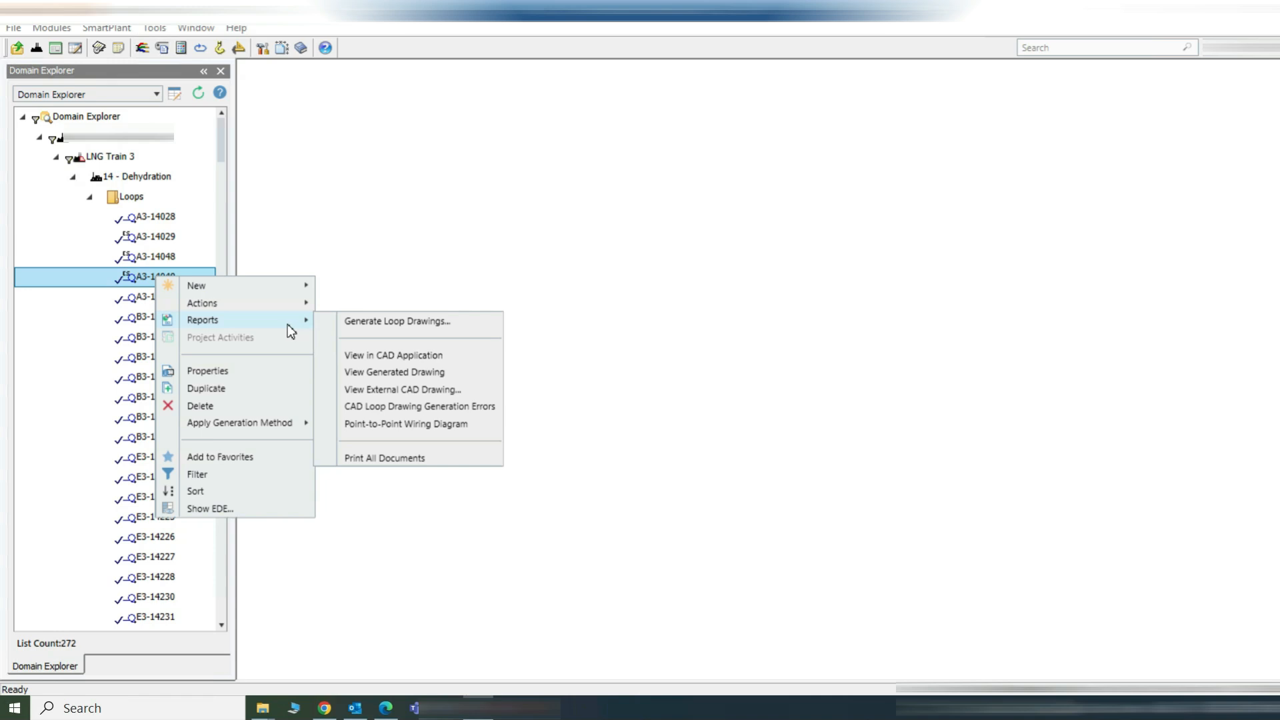
{"action": "left_click", "coordinate": [367, 321]}
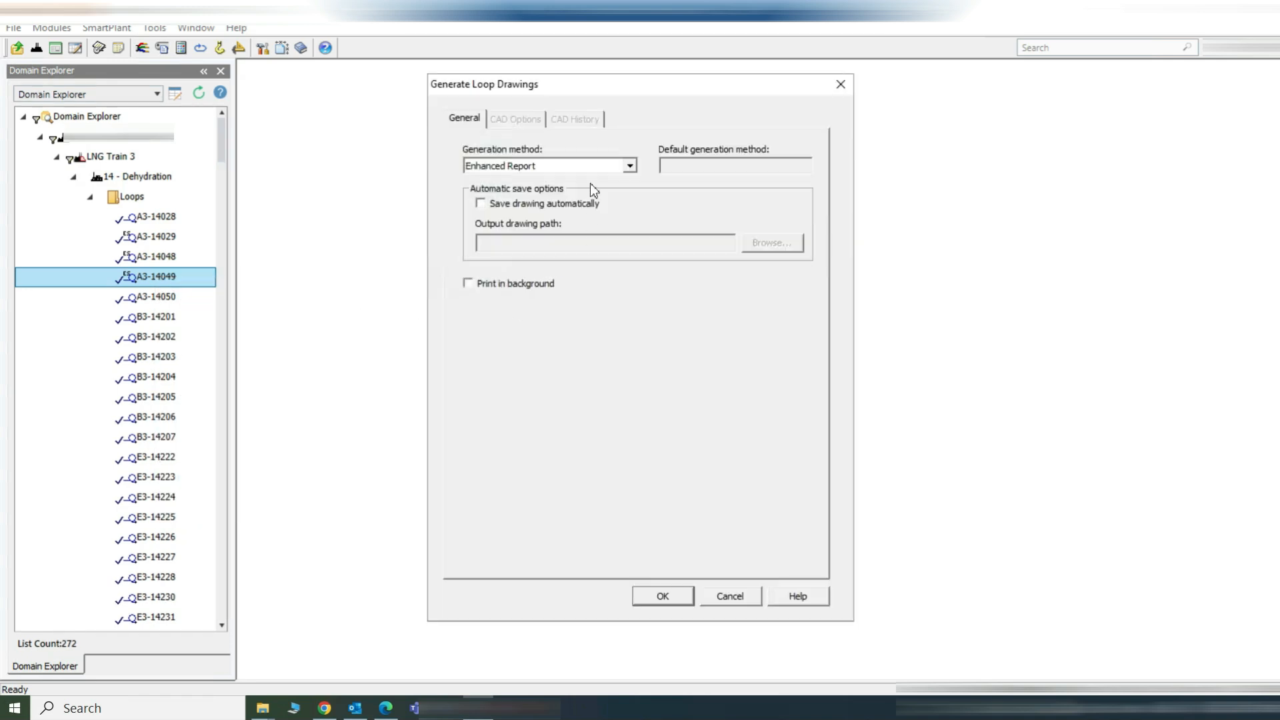
Step: Generate the loop drawing with the Enhanced Report method and choose to preview it before printing or saving
{"action": "left_click", "coordinate": [615, 165]}
{"action": "left_click", "coordinate": [625, 163]}
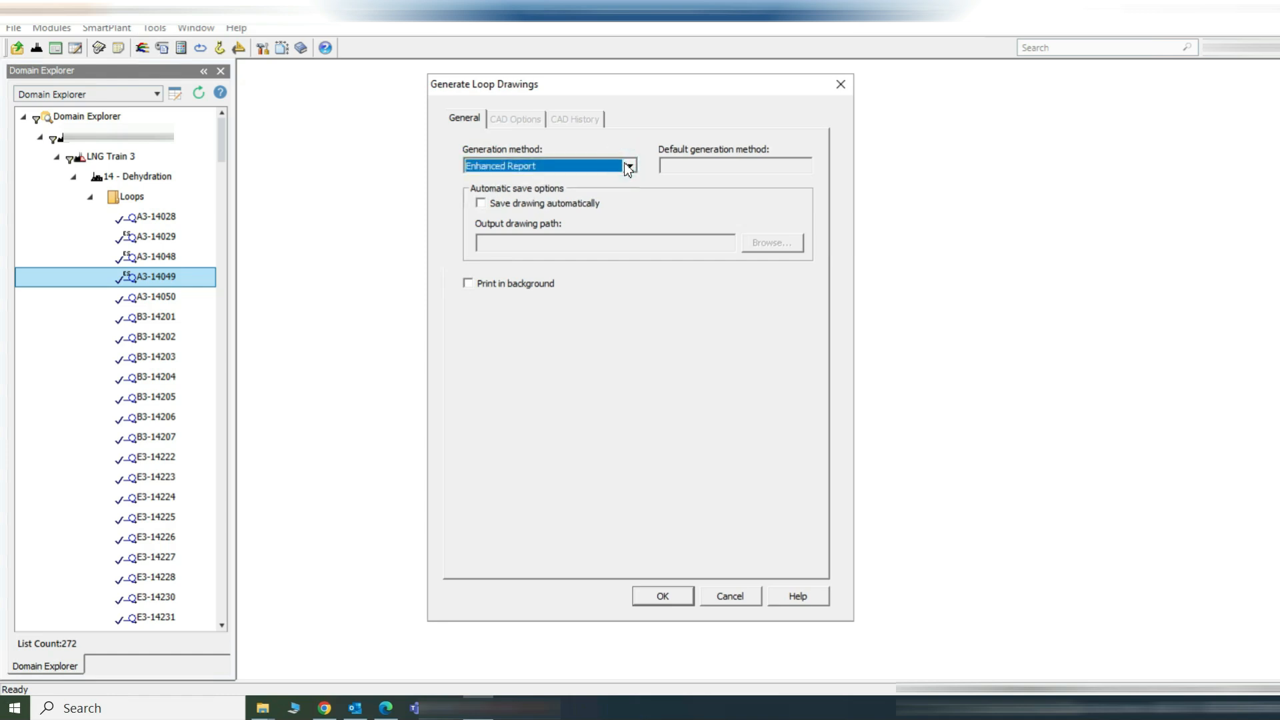
{"action": "left_click", "coordinate": [629, 167]}
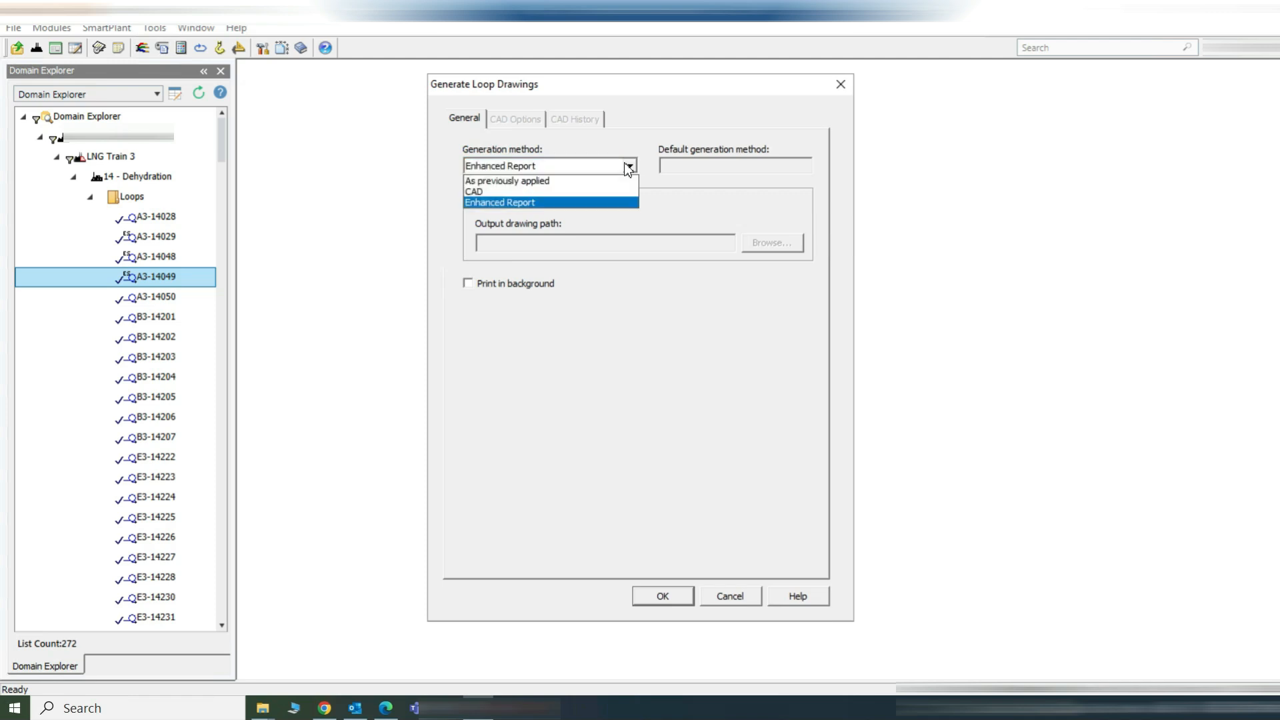
{"action": "left_click", "coordinate": [527, 202]}
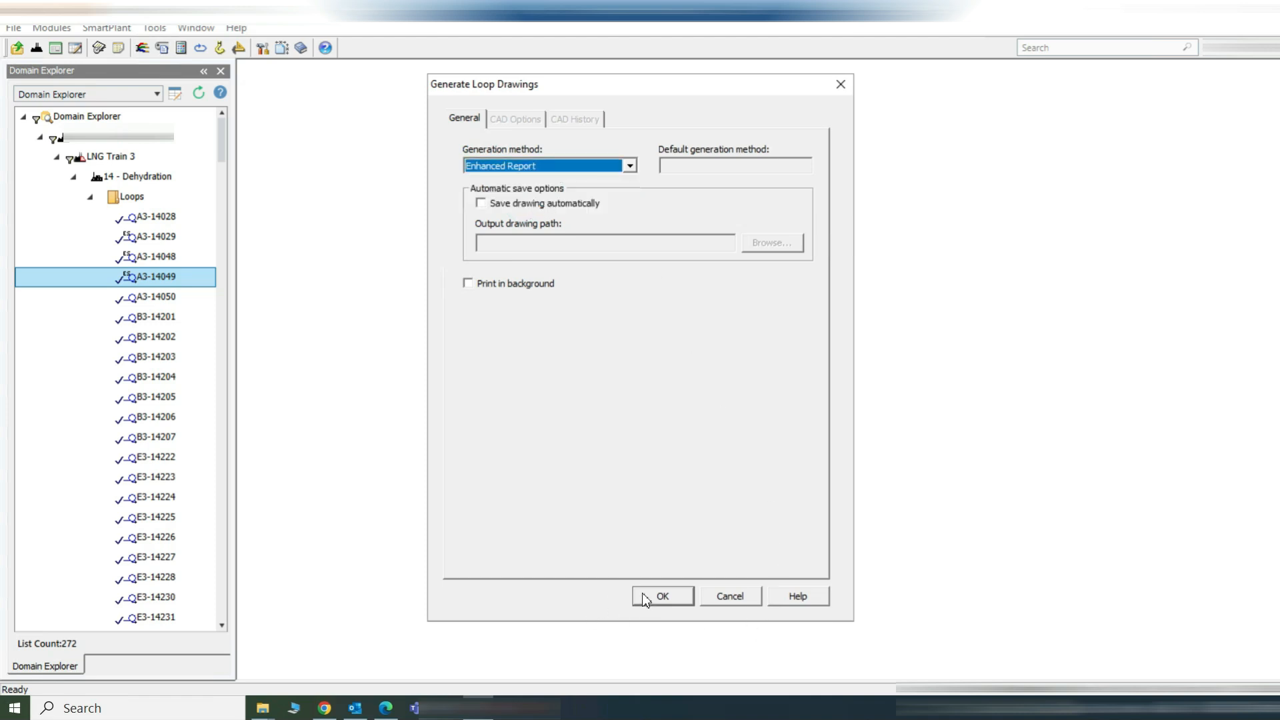
{"action": "left_click", "coordinate": [660, 596]}
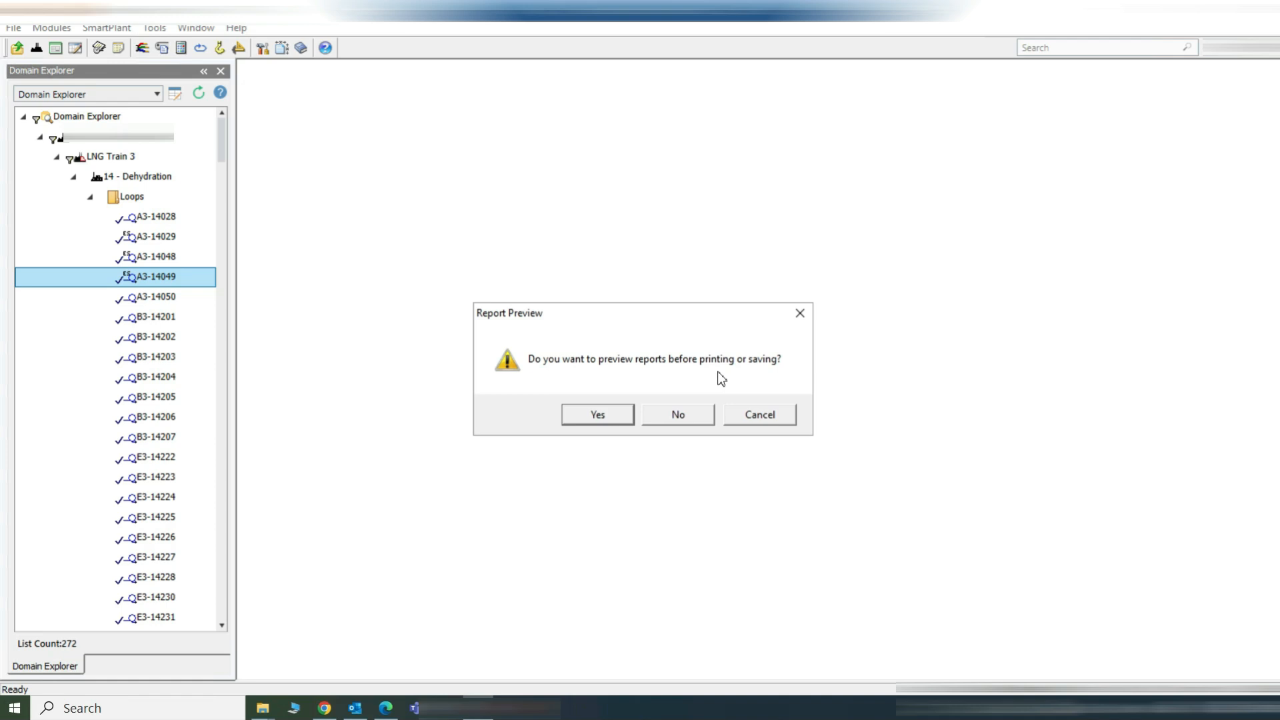
{"action": "left_click", "coordinate": [609, 416]}
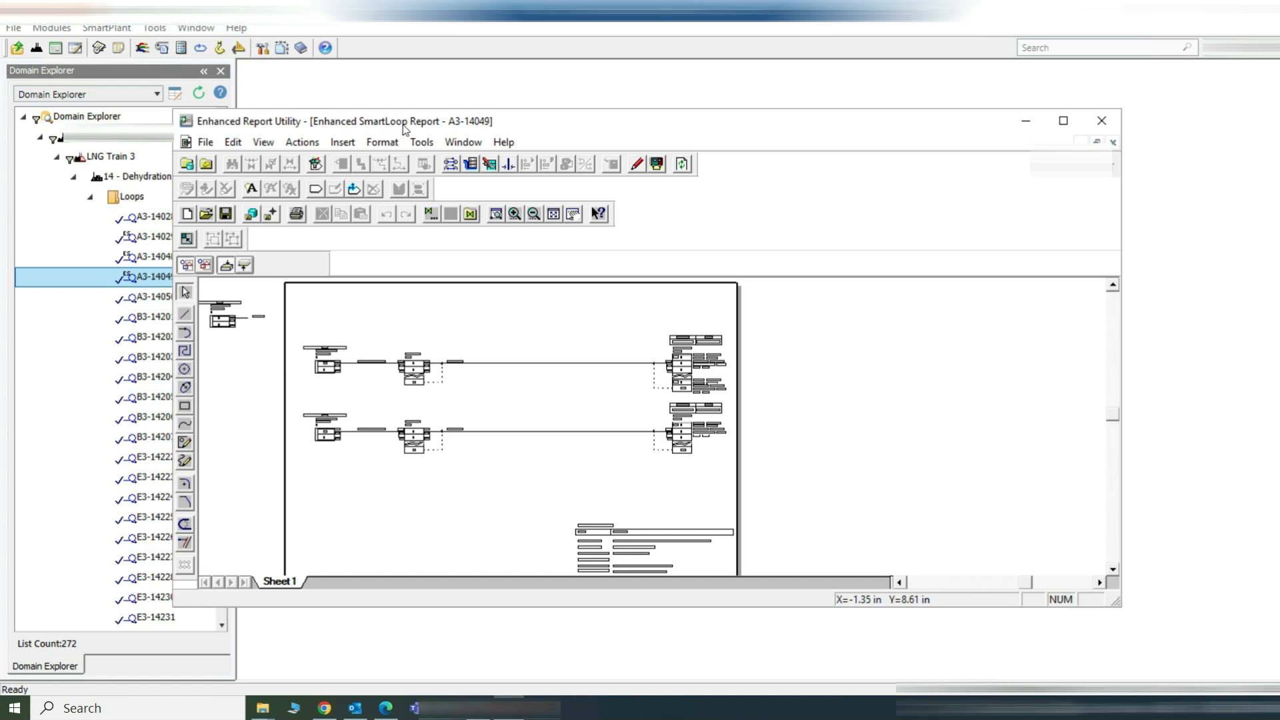
Step: Maximize the report window and examine the loop drawing's field devices, junction box terminals, cabinet blocks and references, ending with the whole sheet fitted
{"action": "left_click", "coordinate": [1064, 124]}
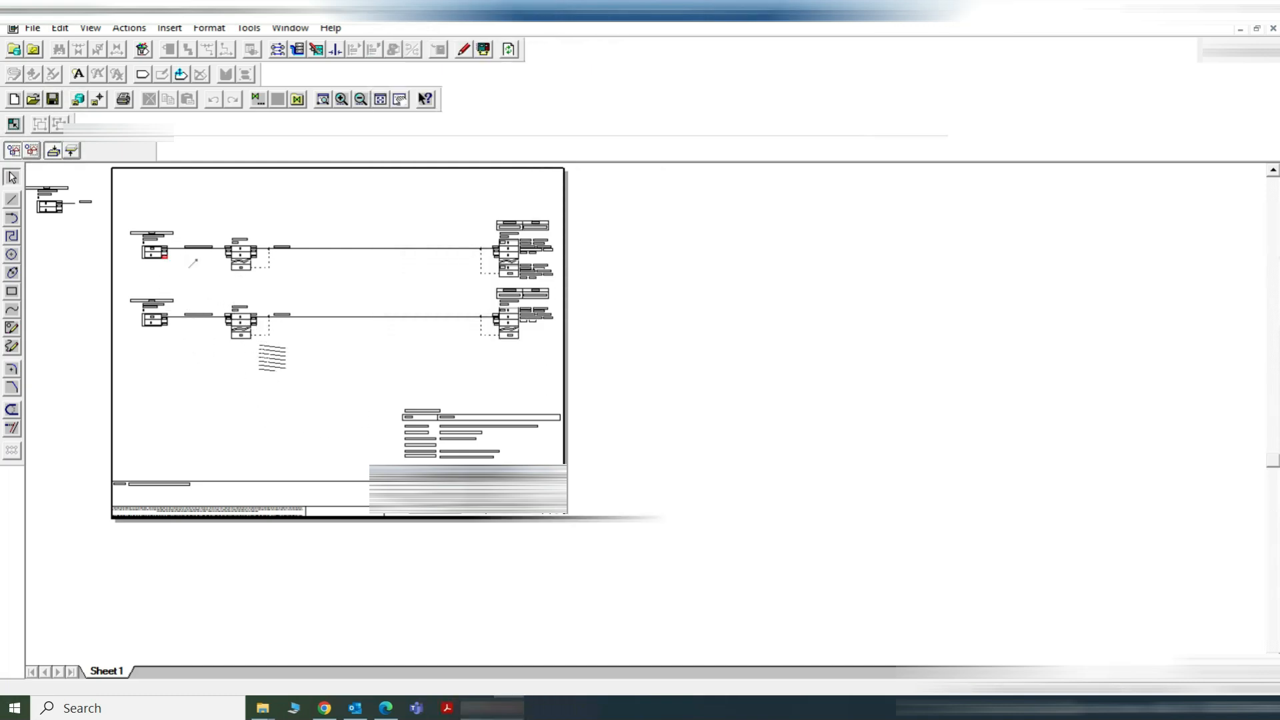
{"action": "scroll", "coordinate": [272, 359], "scroll_direction": "up", "scroll_amount": 2}
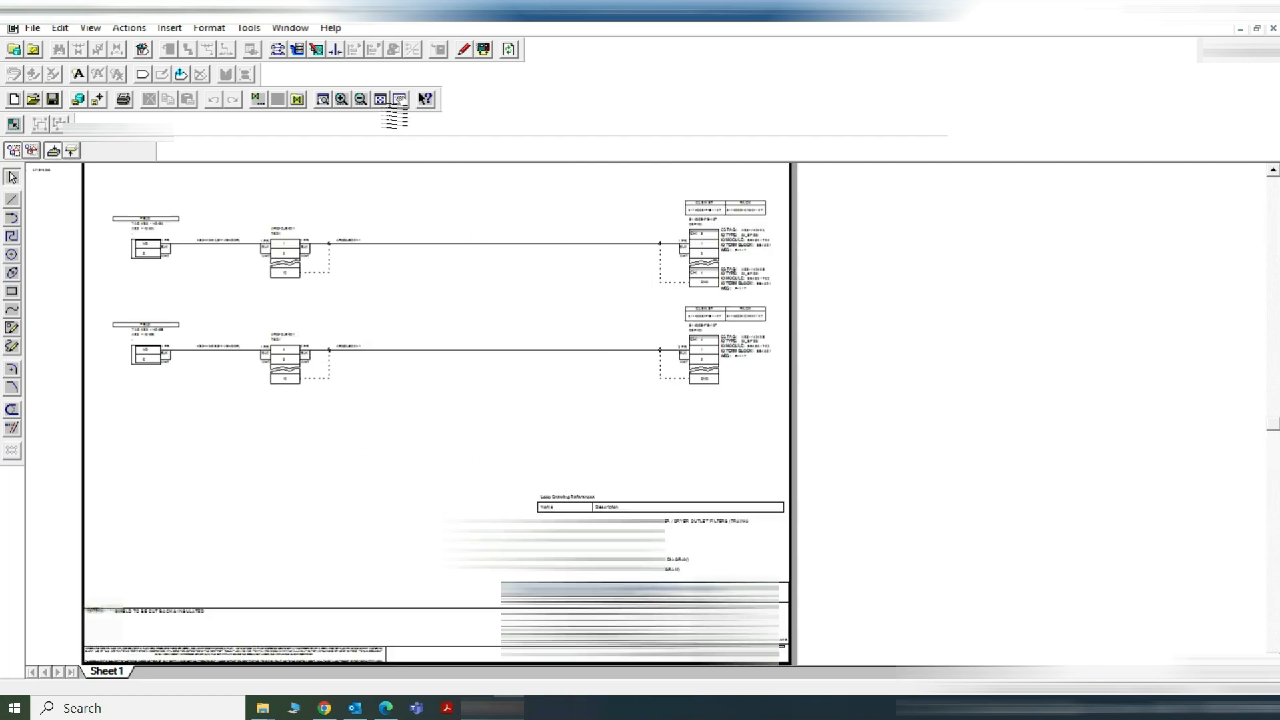
{"action": "left_click", "coordinate": [380, 99]}
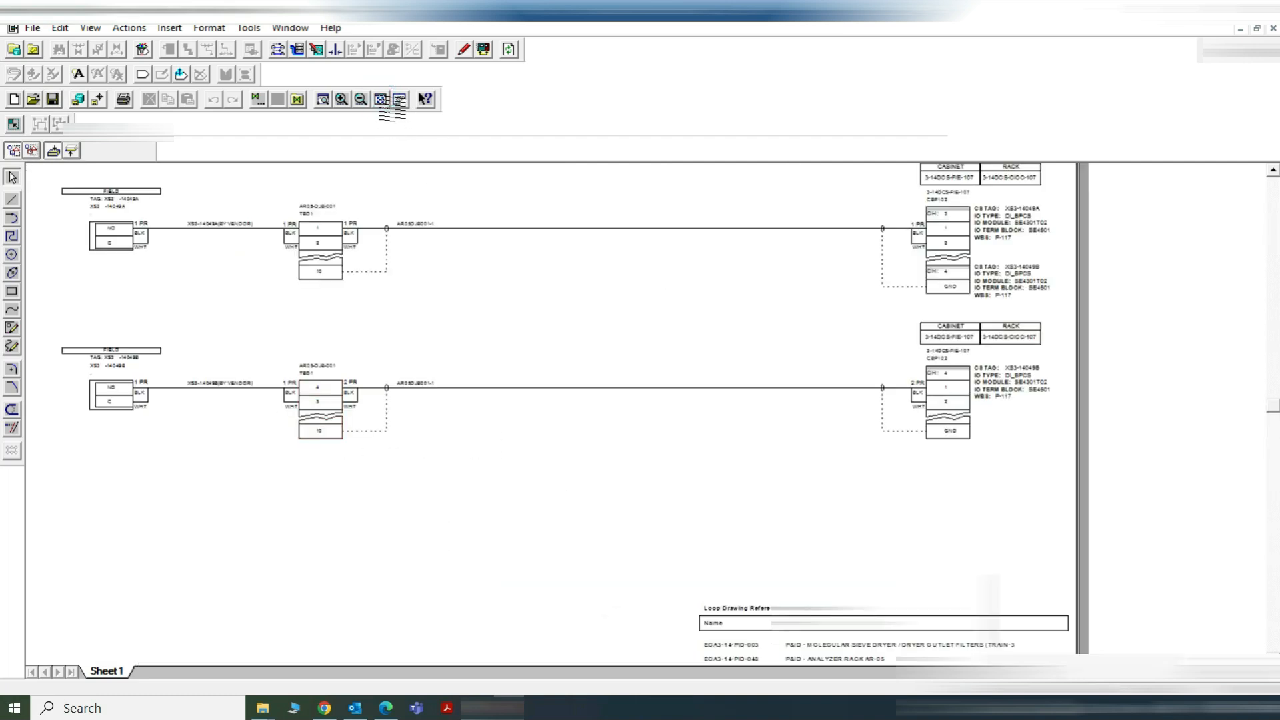
{"action": "left_click", "coordinate": [380, 98]}
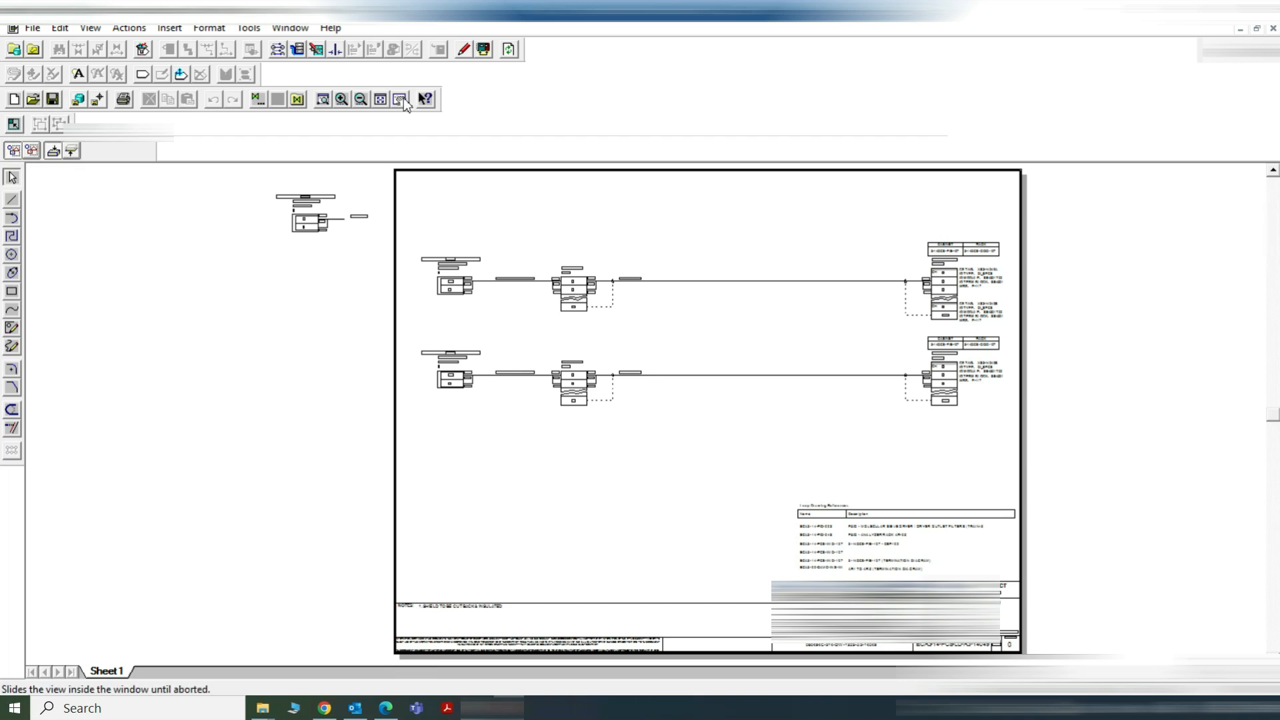
{"action": "left_click", "coordinate": [401, 98]}
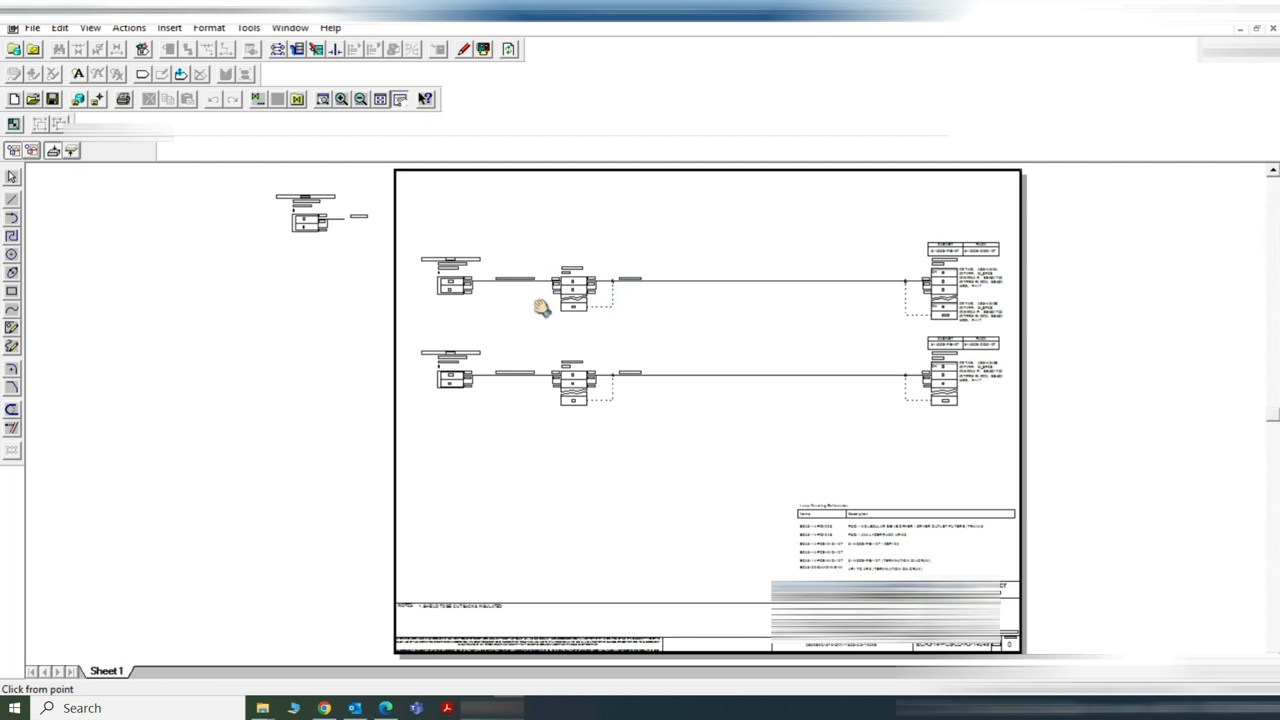
{"action": "left_click", "coordinate": [574, 302]}
{"action": "scroll", "coordinate": [573, 302], "scroll_direction": "up", "scroll_amount": 2}
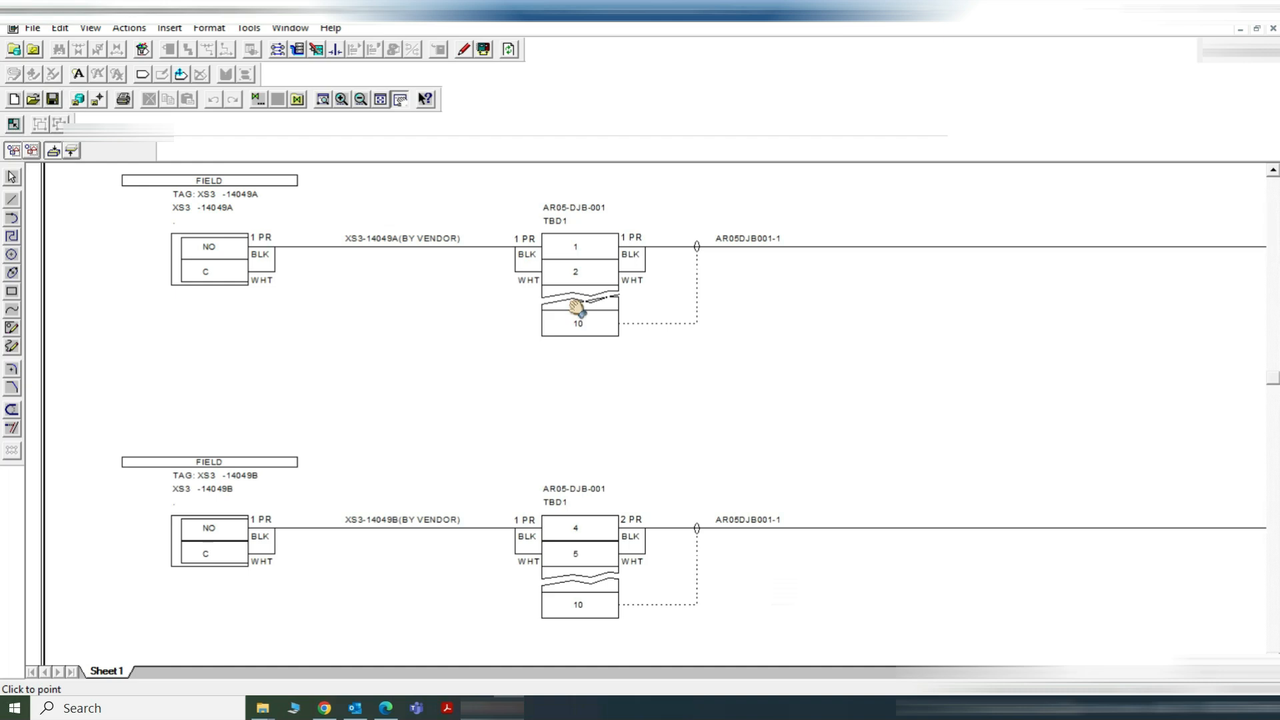
{"action": "scroll", "coordinate": [576, 308], "scroll_direction": "down", "scroll_amount": 2}
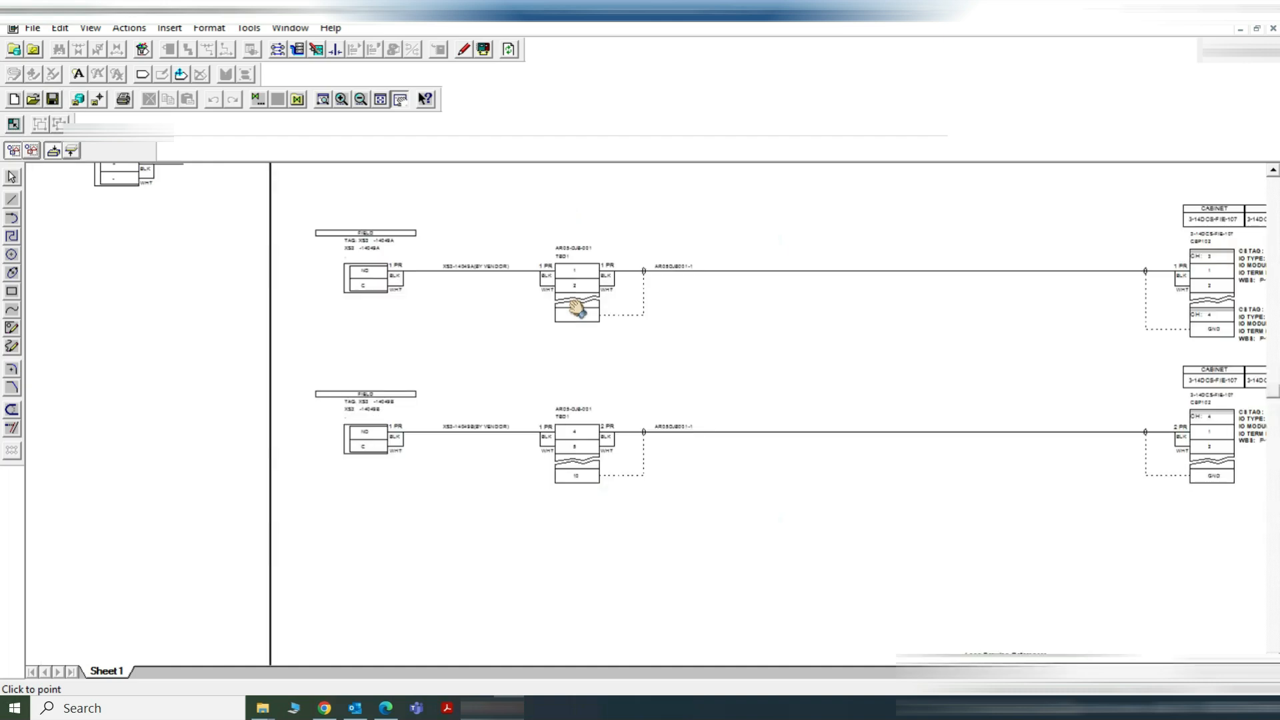
{"action": "left_click", "coordinate": [771, 353]}
{"action": "scroll", "coordinate": [483, 369], "scroll_direction": "down", "scroll_amount": 1}
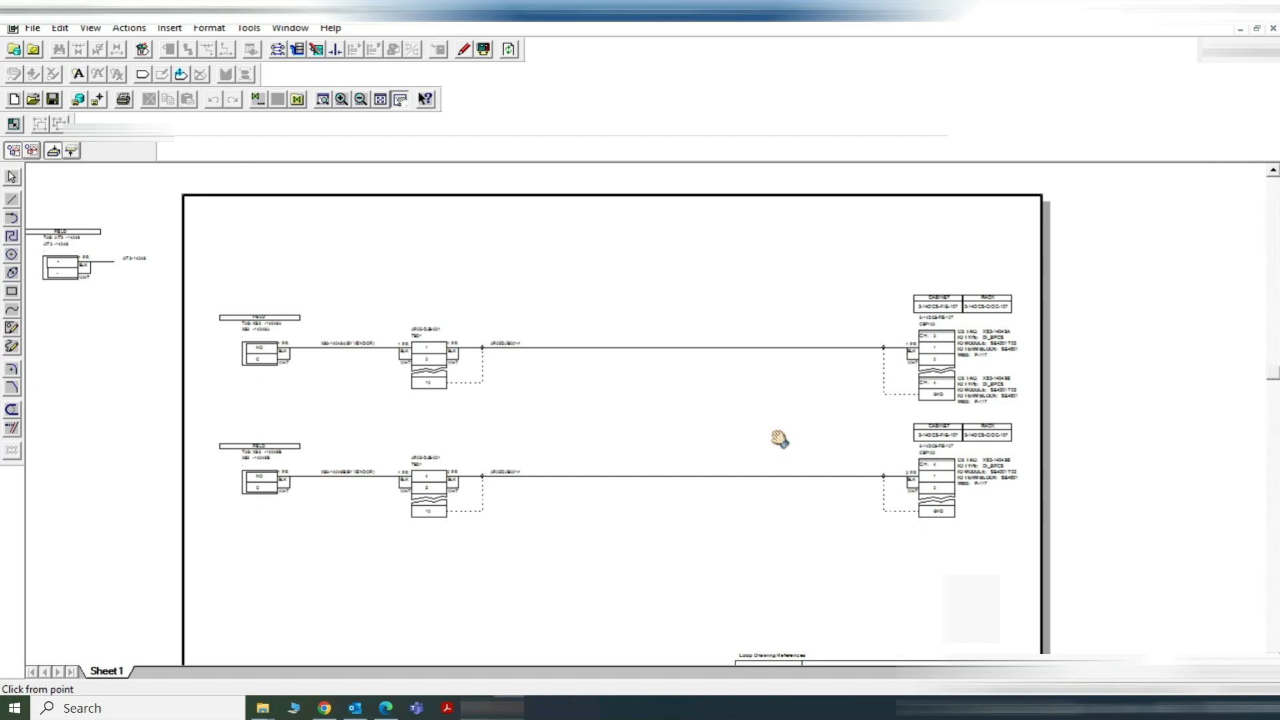
{"action": "scroll", "coordinate": [778, 437], "scroll_direction": "down", "scroll_amount": 2}
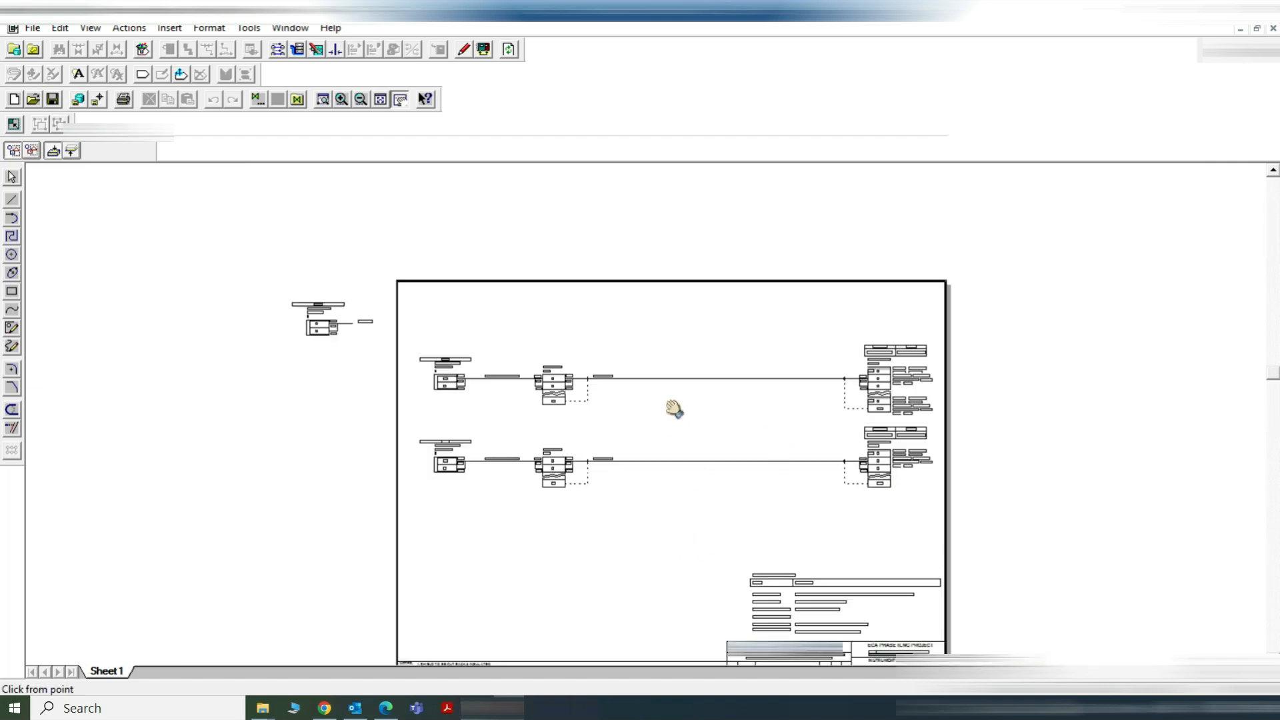
{"action": "left_click", "coordinate": [379, 100]}
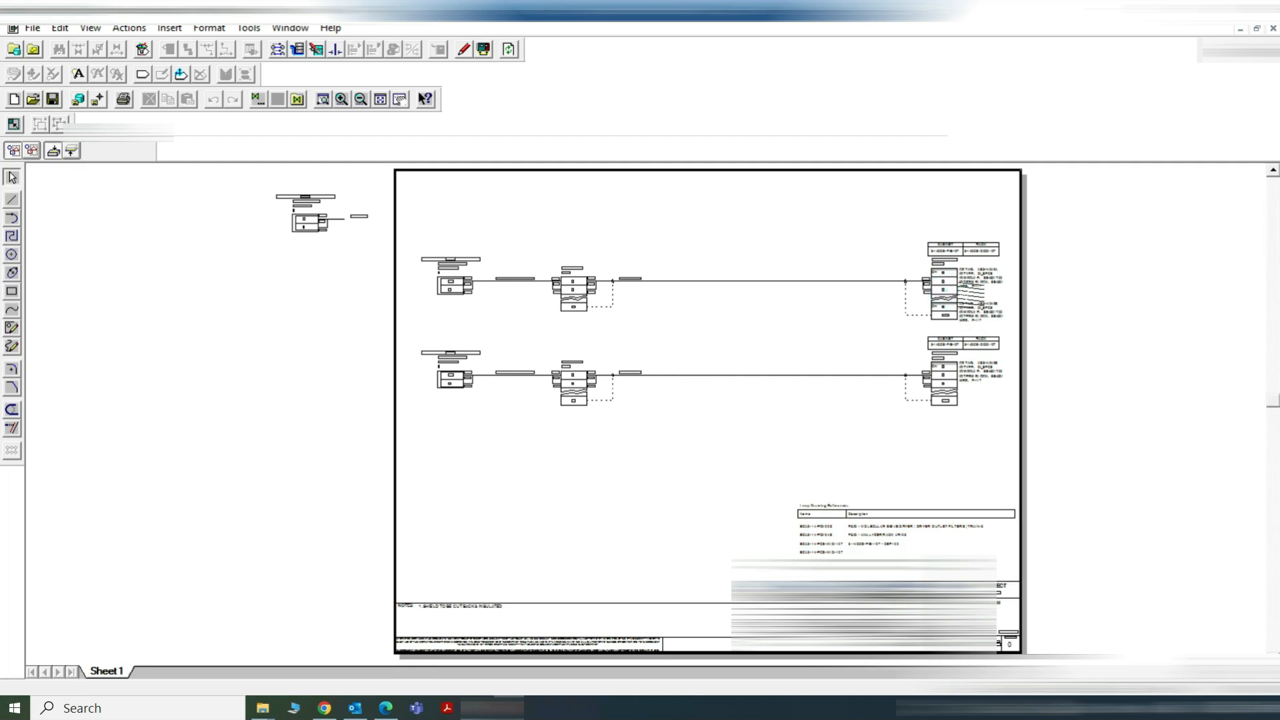
Step: Move the upper cabinet block up and to the left, and reposition it slightly above its wiring row near the sheet's right border
{"action": "scroll", "coordinate": [968, 286], "scroll_direction": "up", "scroll_amount": 1}
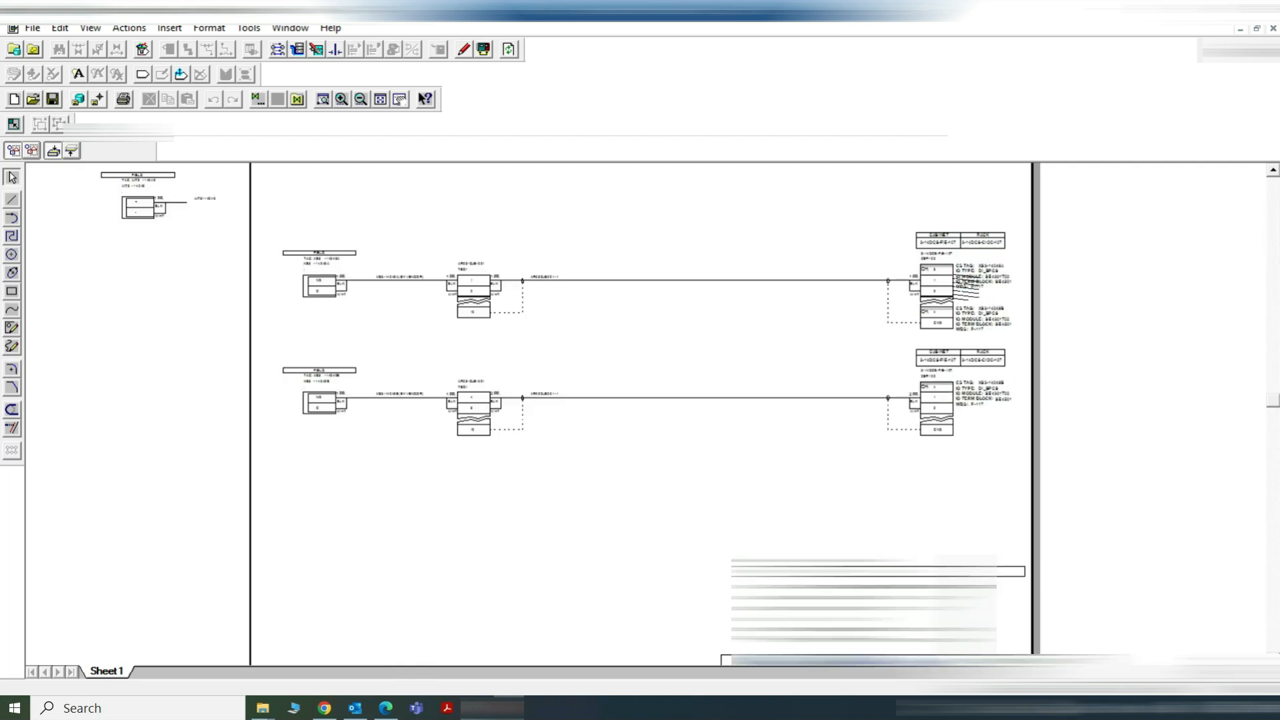
{"action": "left_click", "coordinate": [970, 286]}
{"action": "left_click_drag", "start_coordinate": [967, 267], "coordinate": [856, 216]}
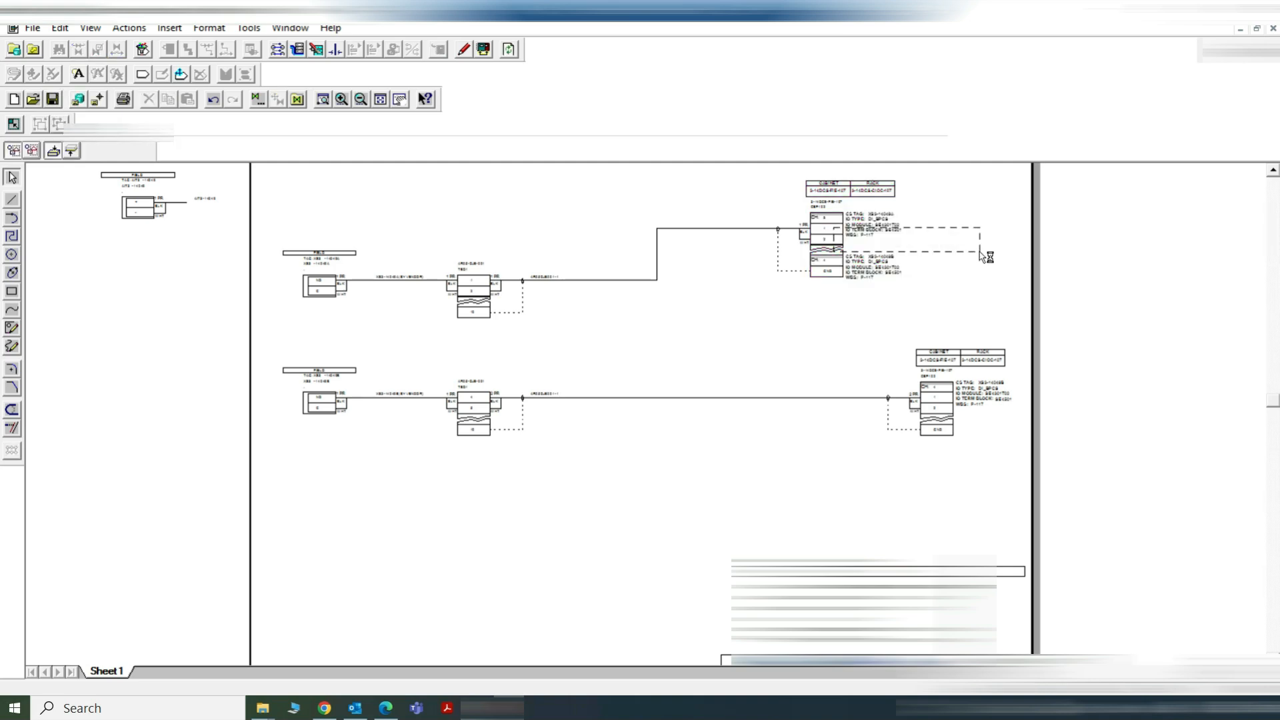
{"action": "left_click_drag", "start_coordinate": [875, 237], "coordinate": [994, 262]}
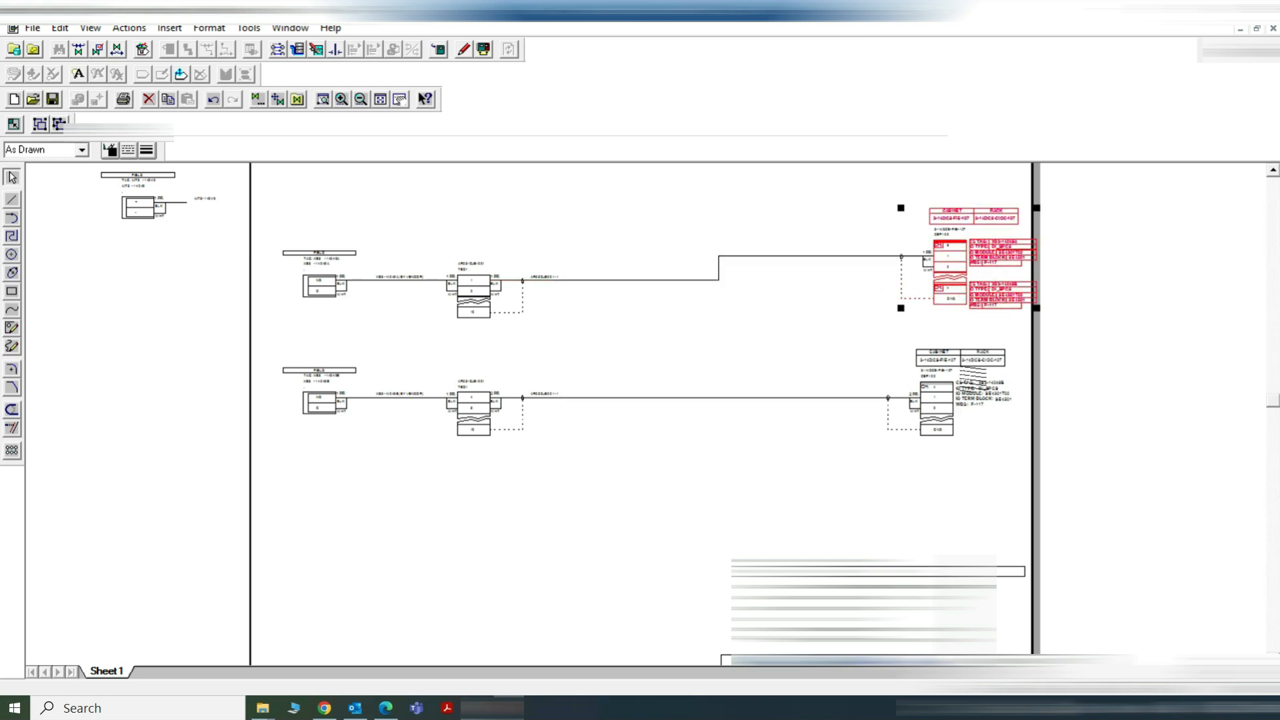
Step: Align the lower cabinet block's right edge with that of the upper cabinet block
{"action": "left_click", "coordinate": [972, 398], "text": "ctrl"}
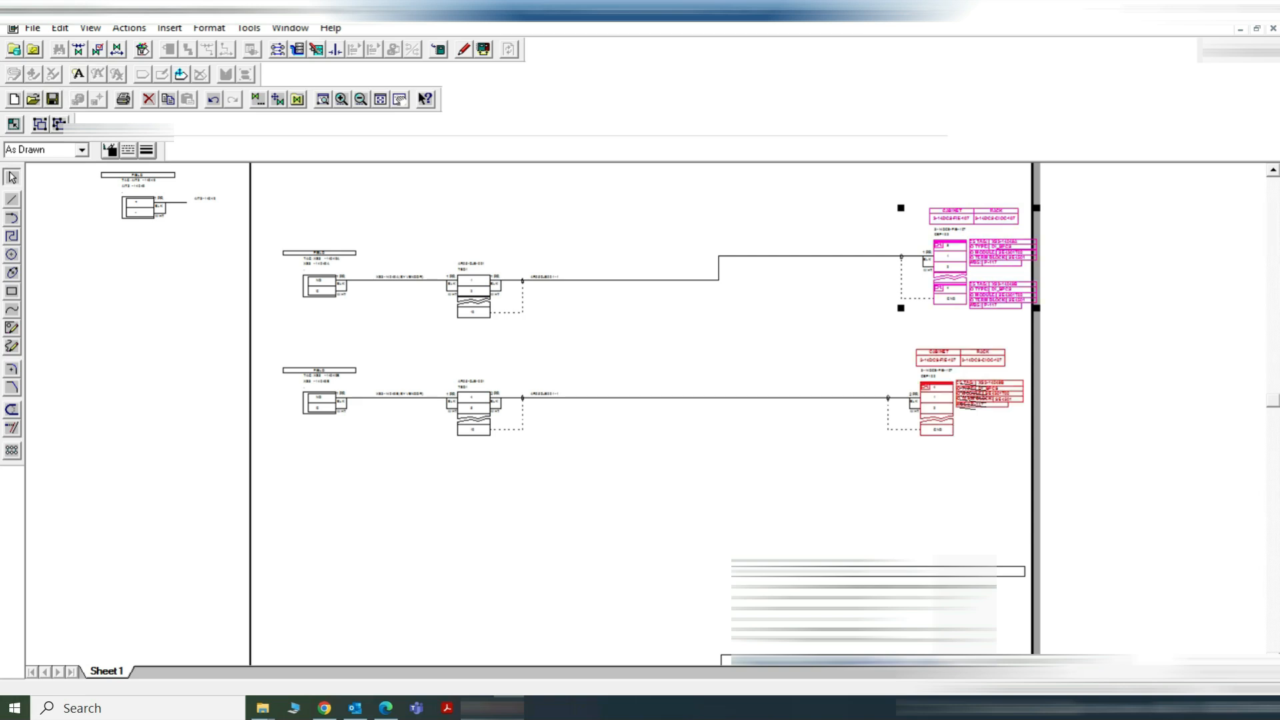
{"action": "left_click", "coordinate": [973, 272]}
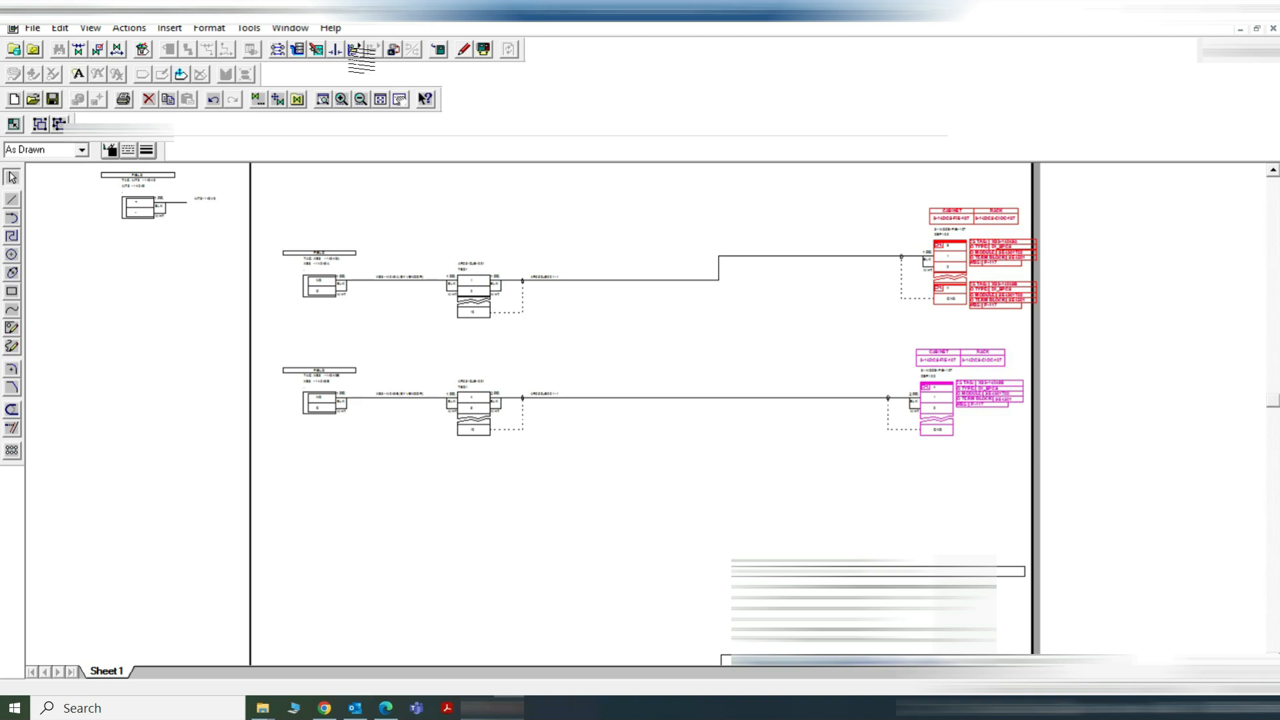
{"action": "left_click", "coordinate": [354, 49]}
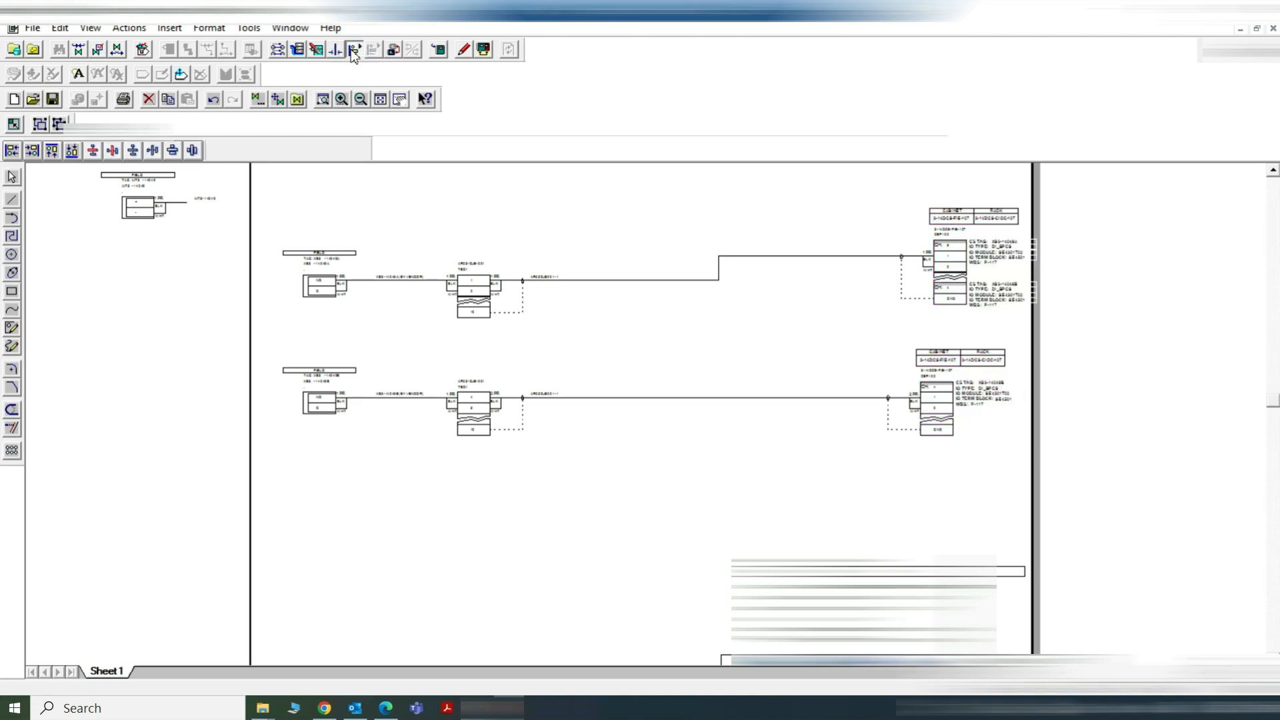
{"action": "left_click", "coordinate": [35, 154]}
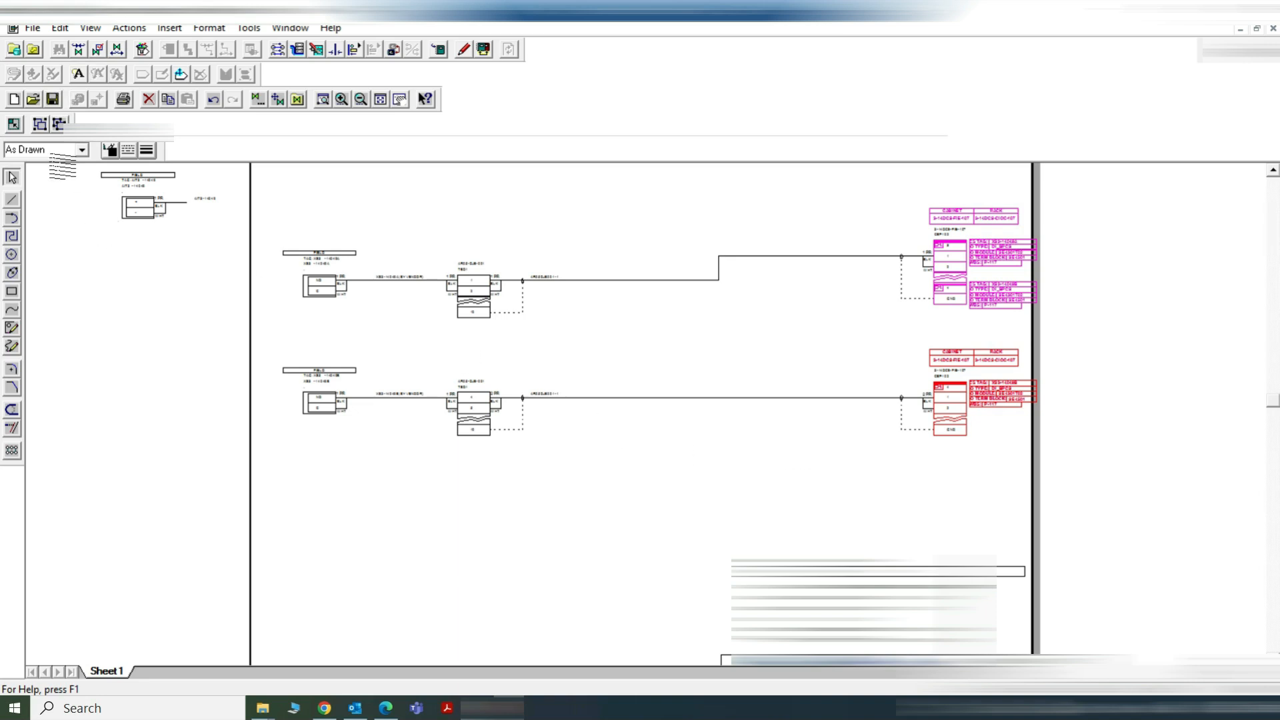
Step: Move the upper cabinet block to the left, clear of the sheet's right border
{"action": "left_click", "coordinate": [354, 50]}
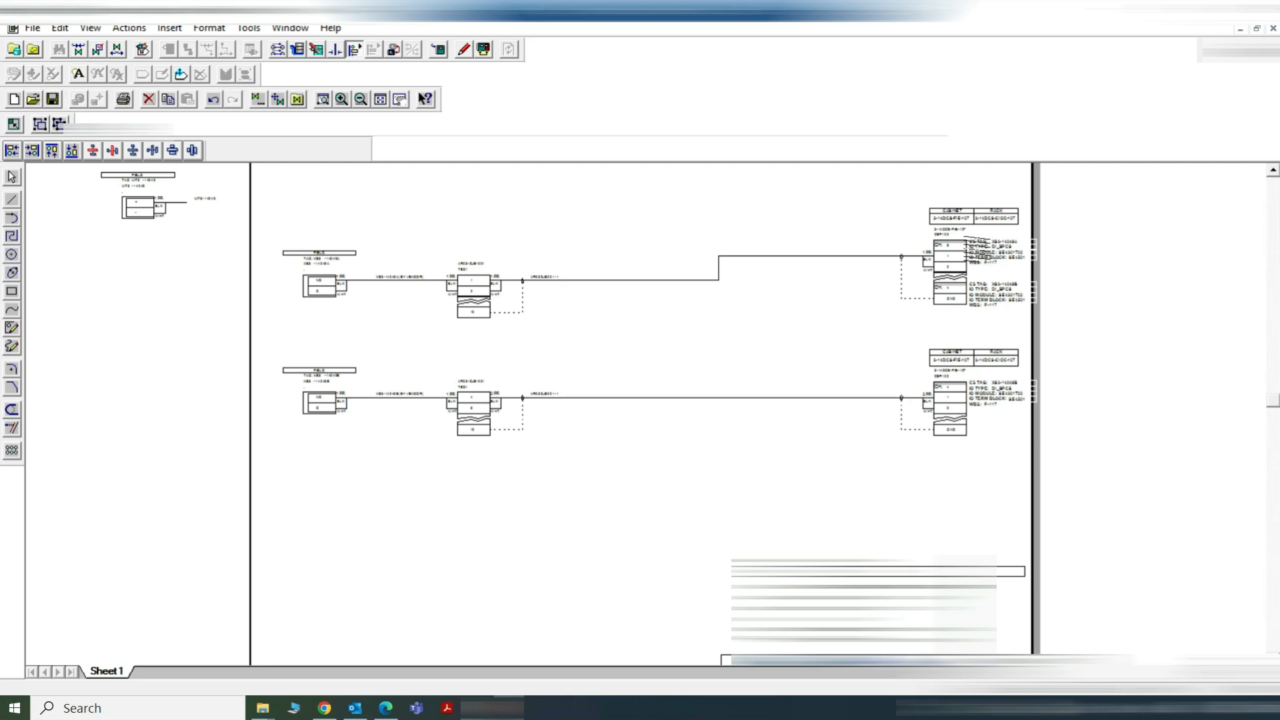
{"action": "left_click", "coordinate": [981, 252]}
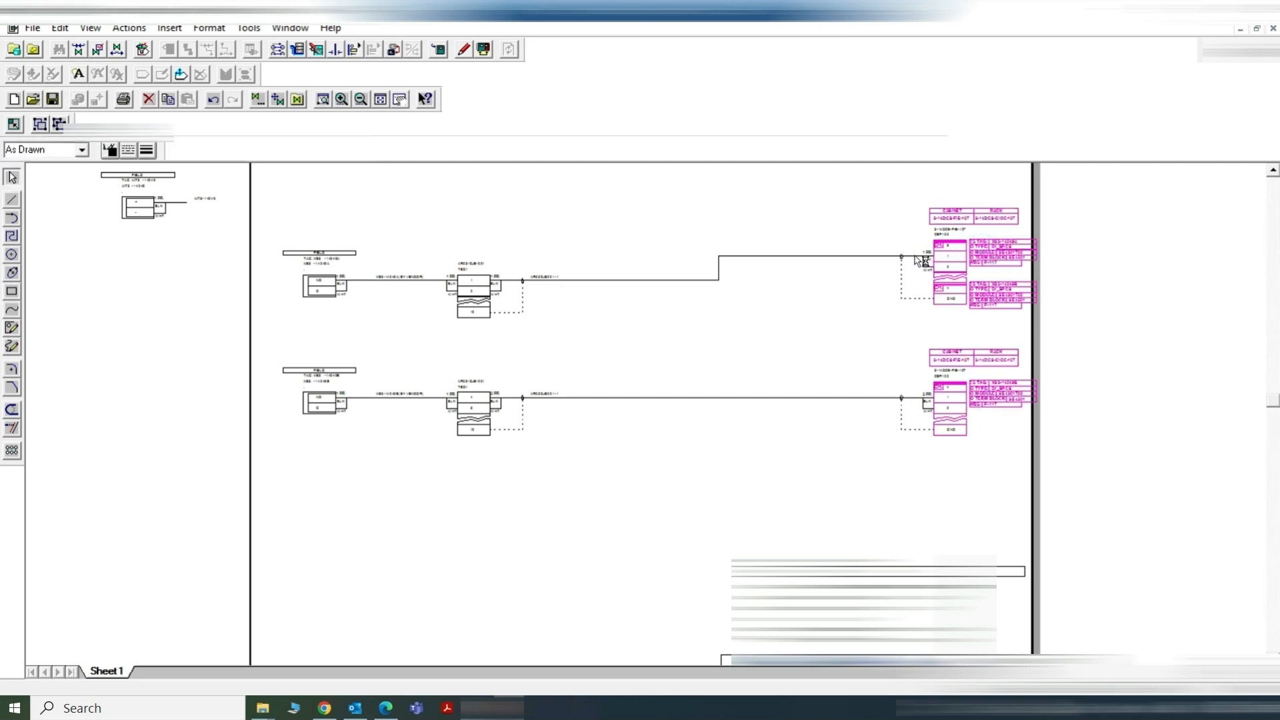
{"action": "left_click_drag", "start_coordinate": [923, 260], "coordinate": [857, 262]}
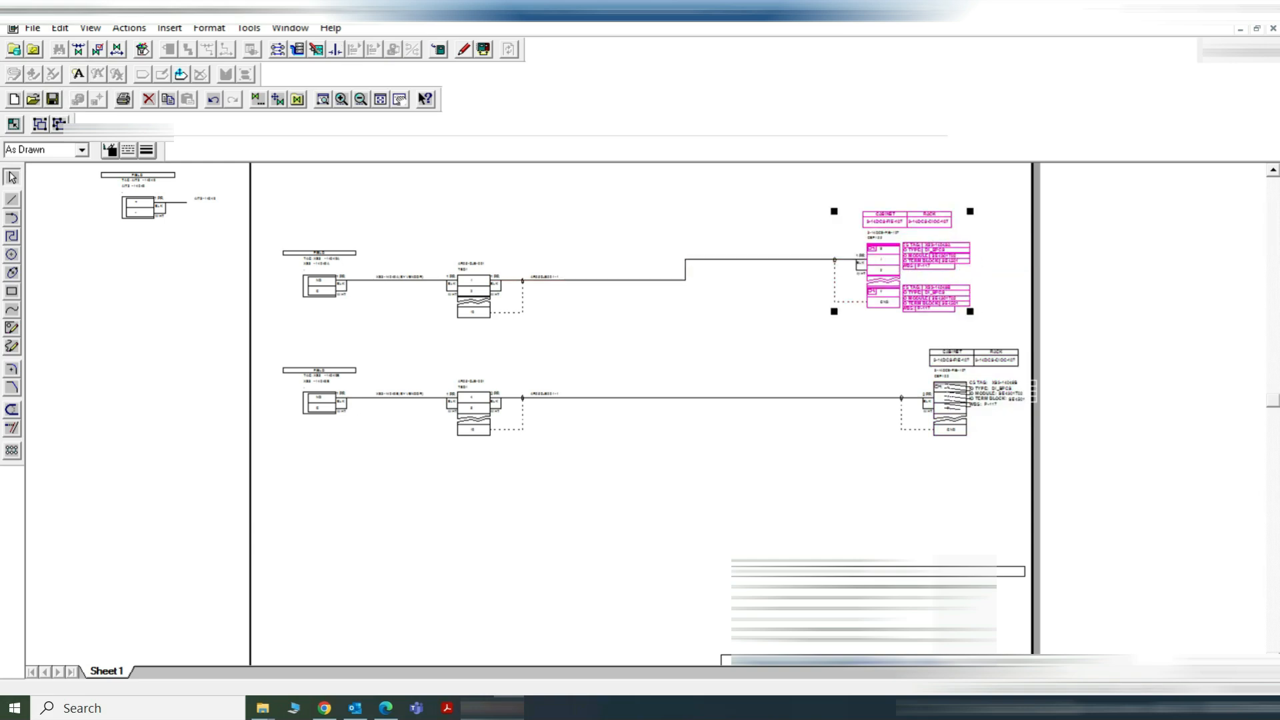
Step: Align the lower cabinet block's left edge with that of the moved upper cabinet block, and clear the selection
{"action": "left_click", "coordinate": [961, 400]}
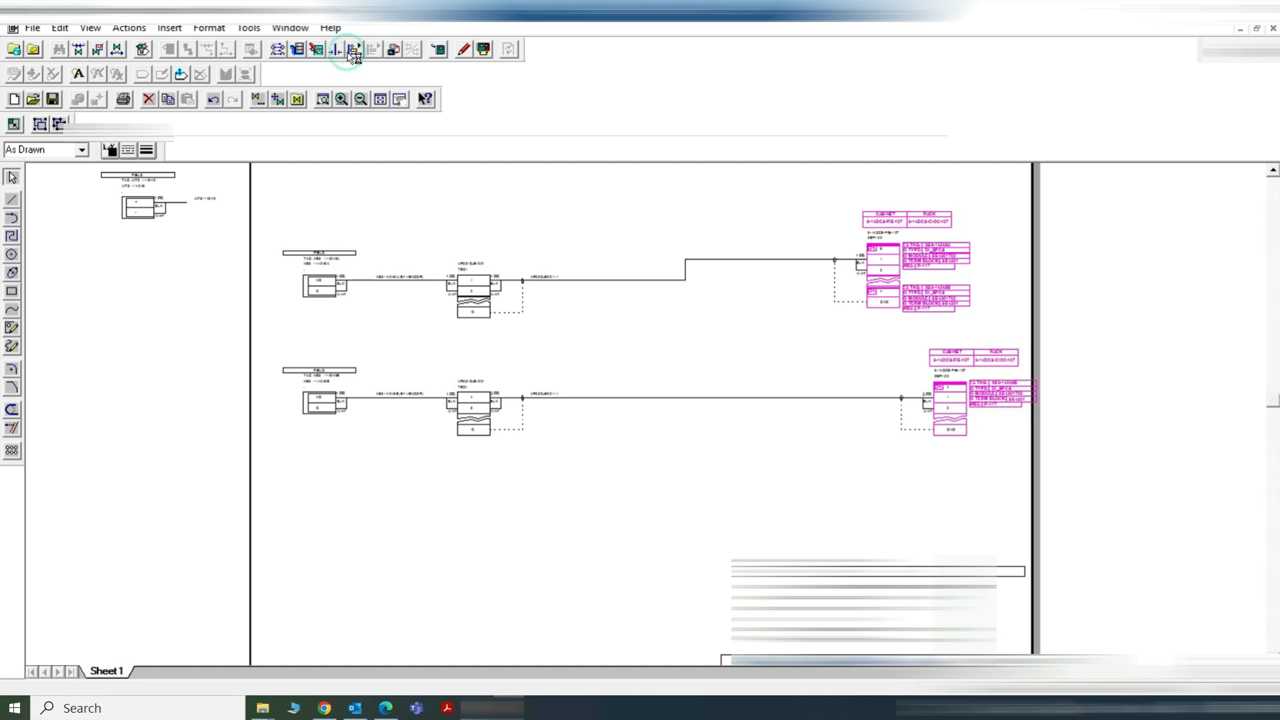
{"action": "left_click", "coordinate": [351, 50]}
{"action": "left_click", "coordinate": [16, 153]}
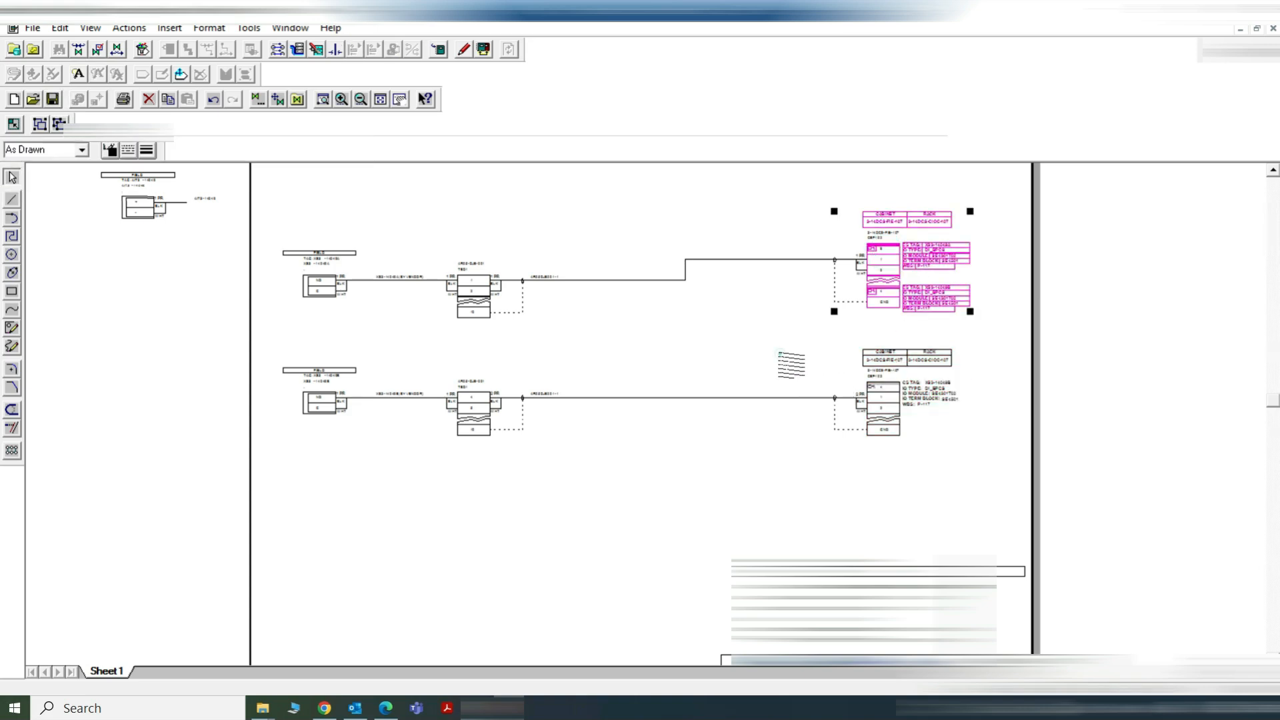
{"action": "left_click", "coordinate": [791, 364]}
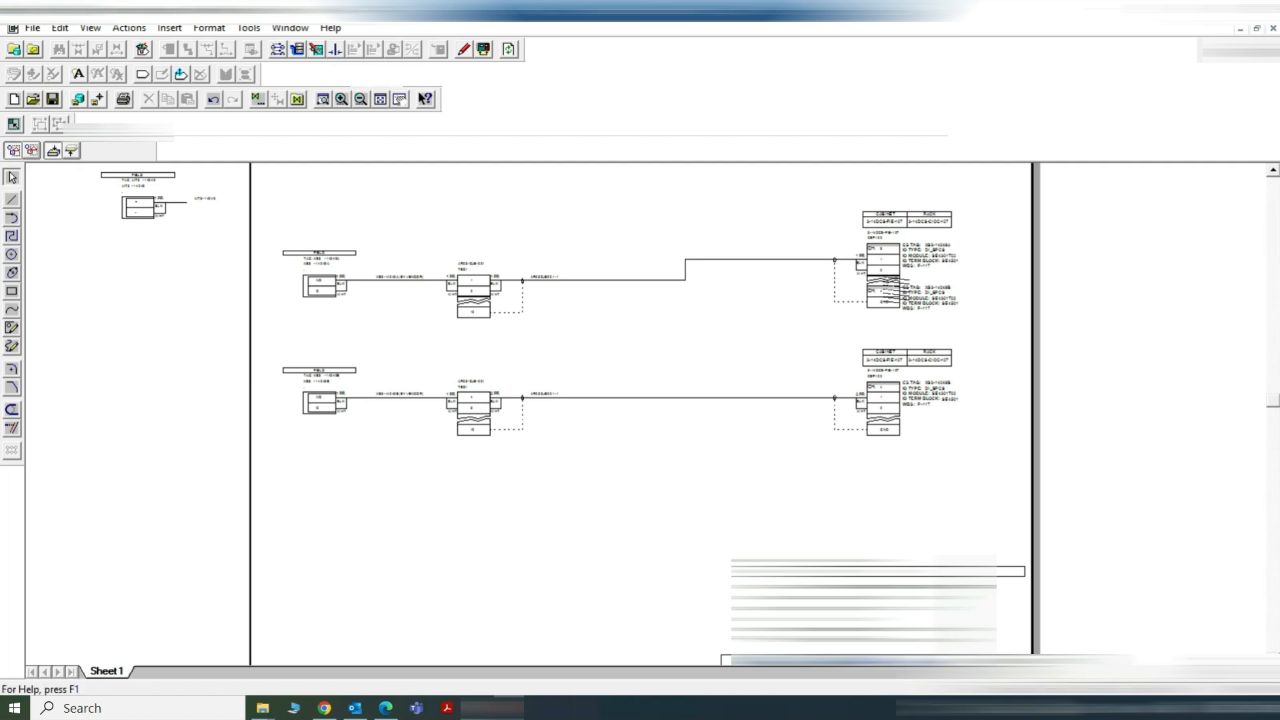
Step: Align the left edges of the upper and lower cabinet blocks by objects, and leave the alignment command
{"action": "left_click", "coordinate": [892, 283]}
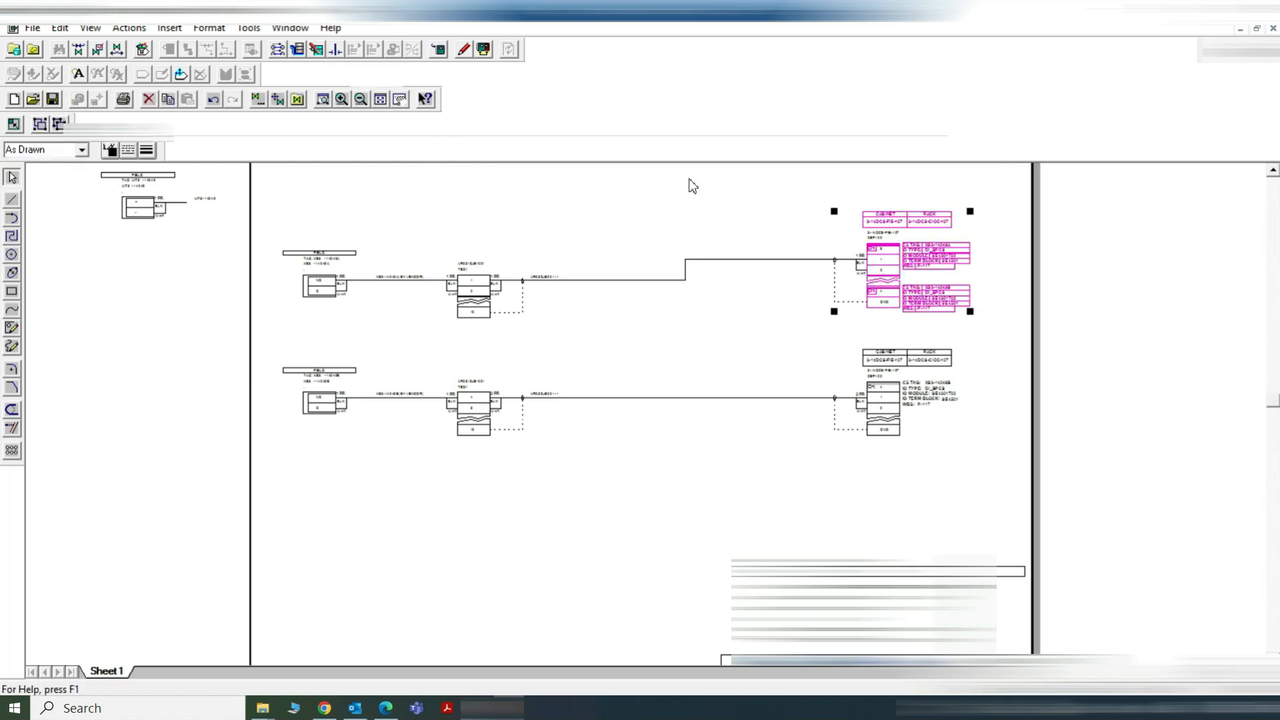
{"action": "left_click", "coordinate": [912, 391]}
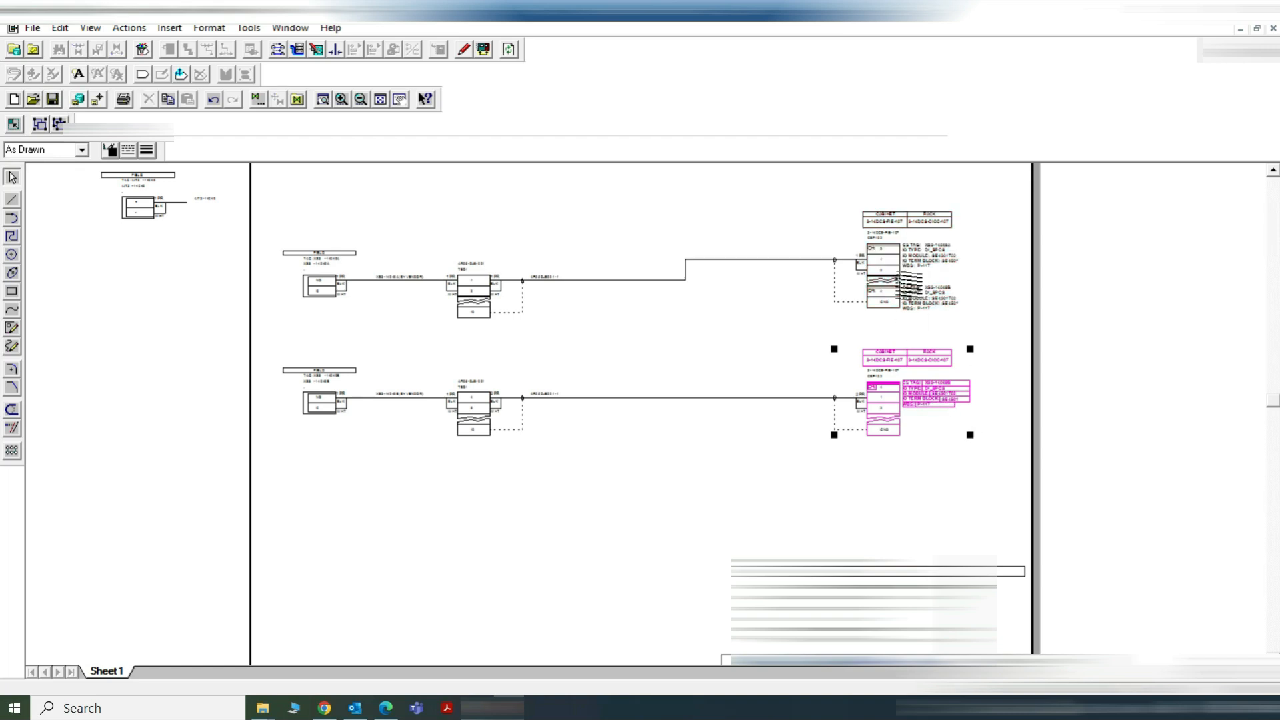
{"action": "left_click", "coordinate": [904, 261], "text": "ctrl"}
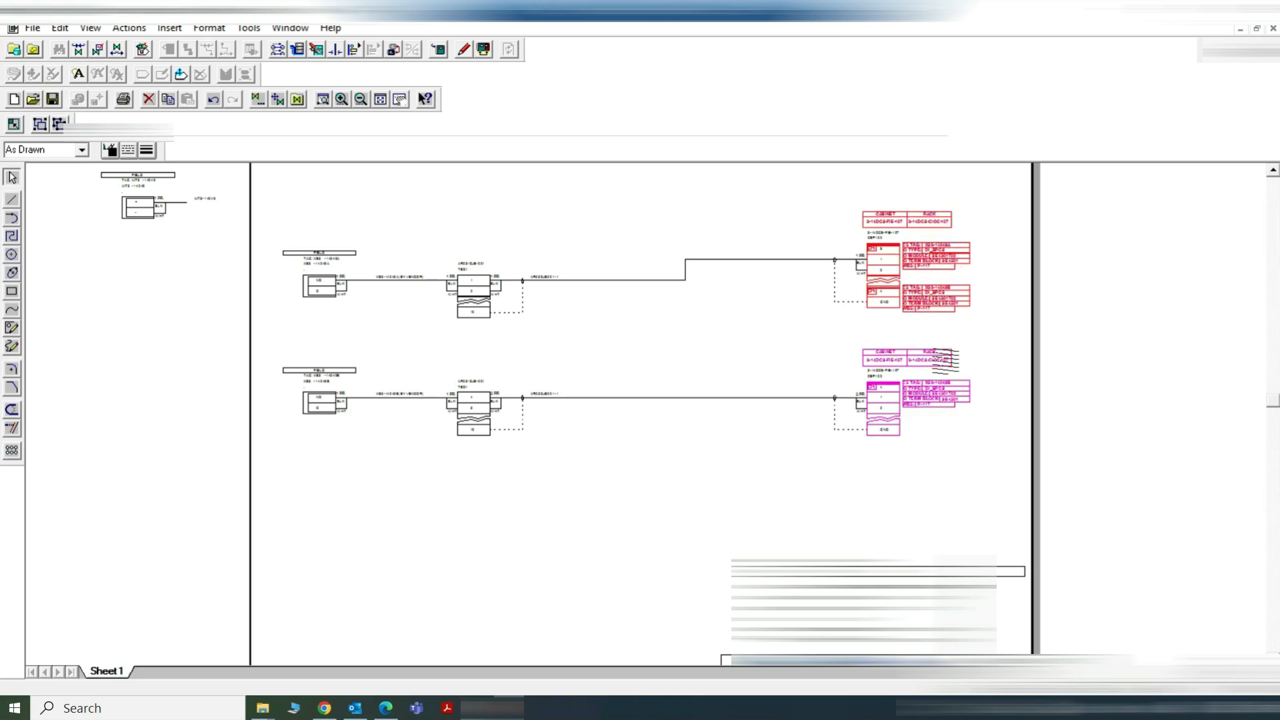
{"action": "left_click", "coordinate": [959, 274]}
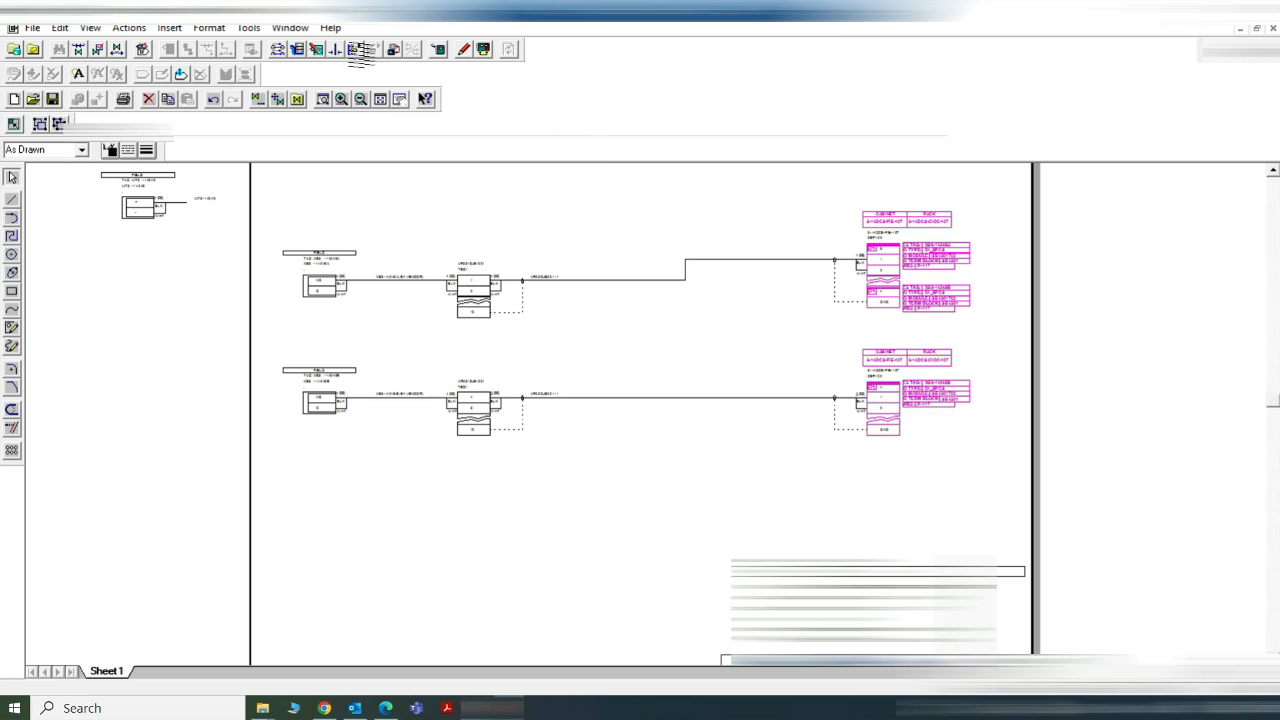
{"action": "left_click", "coordinate": [354, 57]}
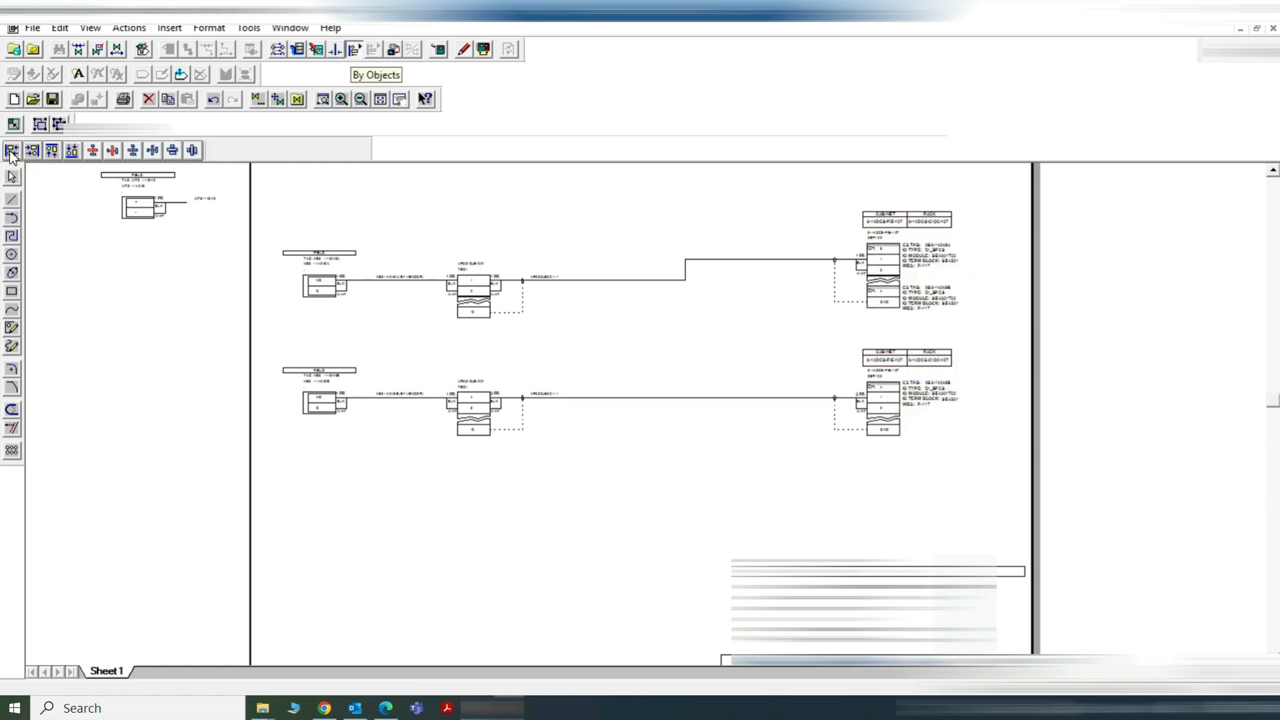
{"action": "left_click", "coordinate": [10, 152]}
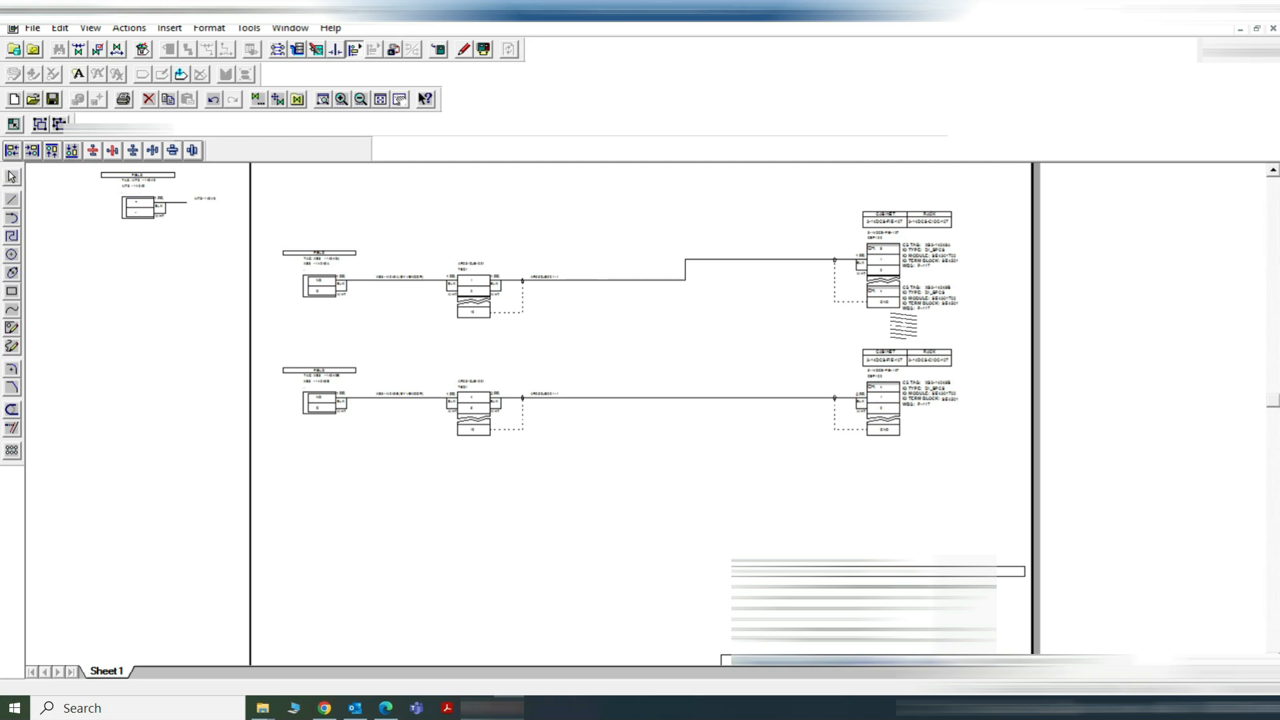
{"action": "key", "text": "Escape"}
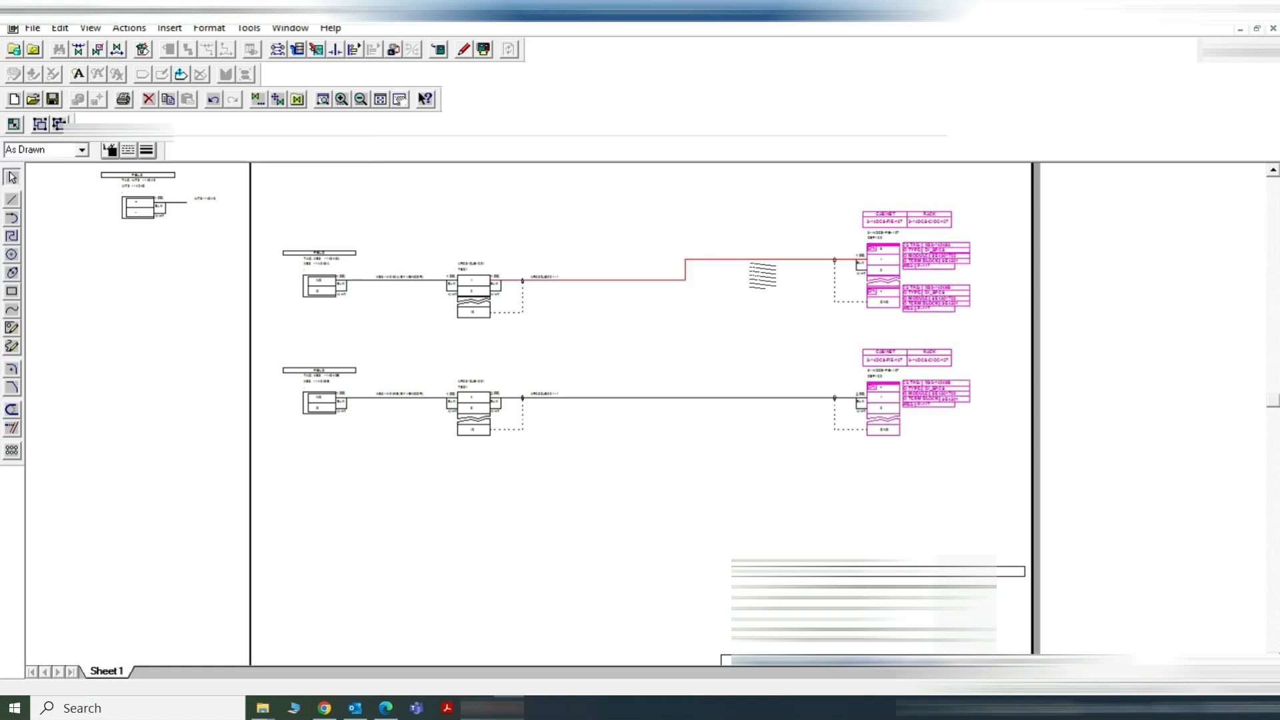
Step: Straighten the stepped wire of the upper row by aligning its connected blocks by connection, and clear the selection
{"action": "left_click", "coordinate": [758, 276]}
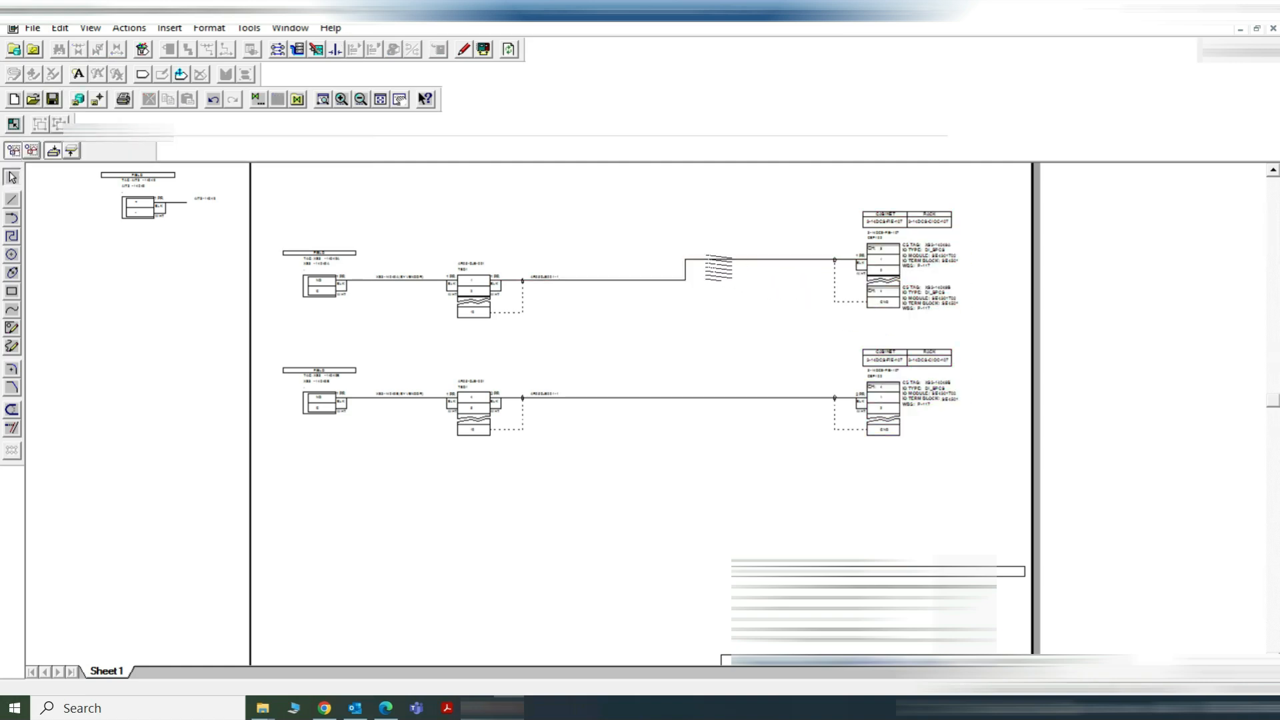
{"action": "left_click", "coordinate": [700, 258]}
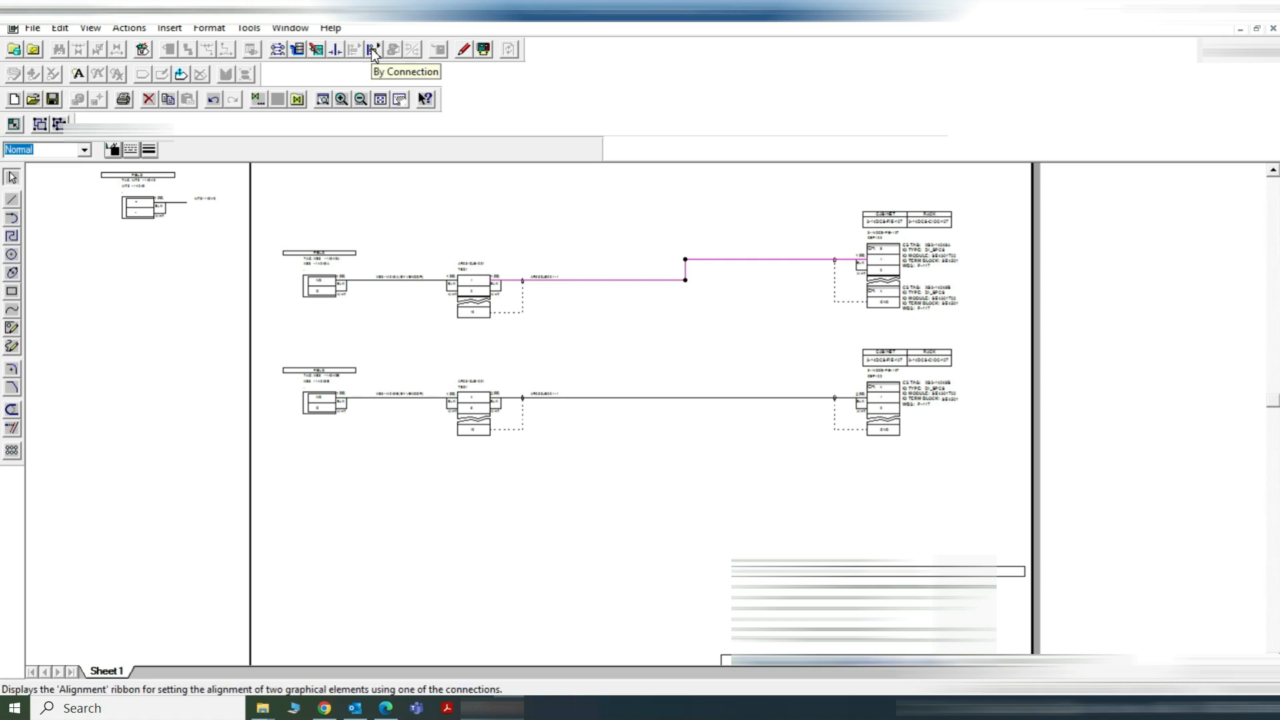
{"action": "left_click", "coordinate": [373, 51]}
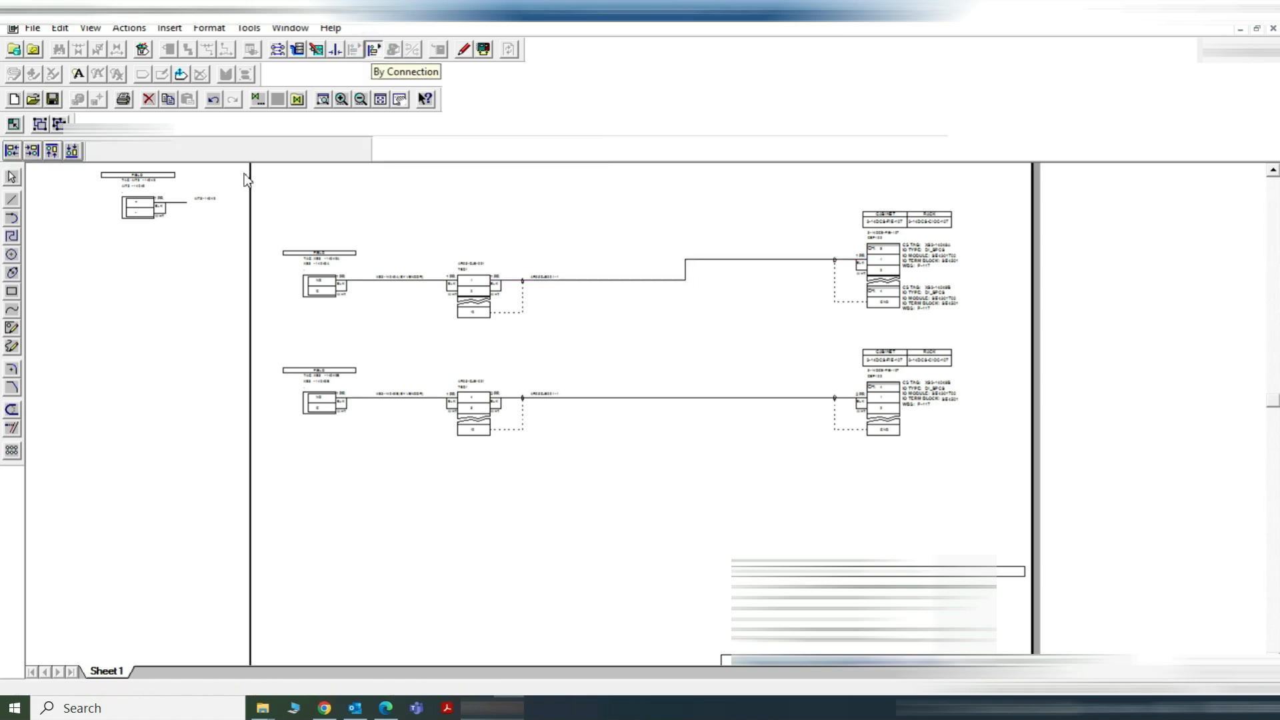
{"action": "left_click", "coordinate": [34, 150]}
{"action": "left_click", "coordinate": [20, 150]}
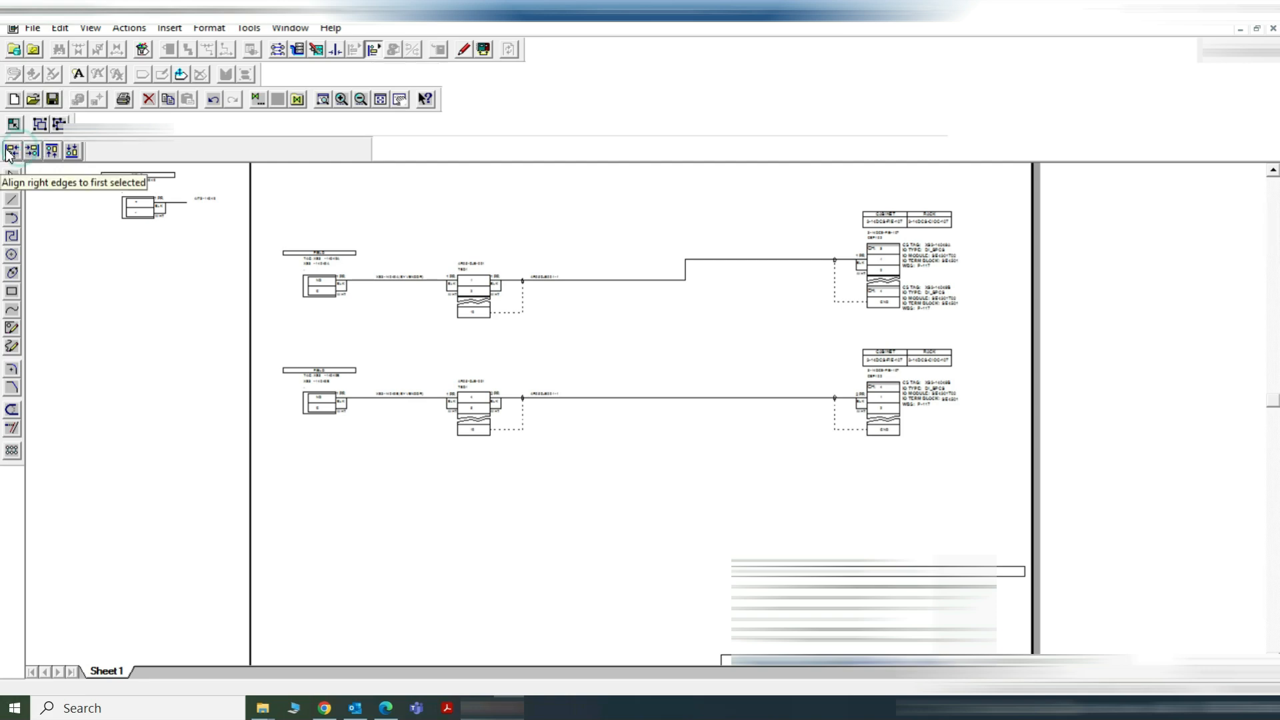
{"action": "left_click", "coordinate": [11, 152]}
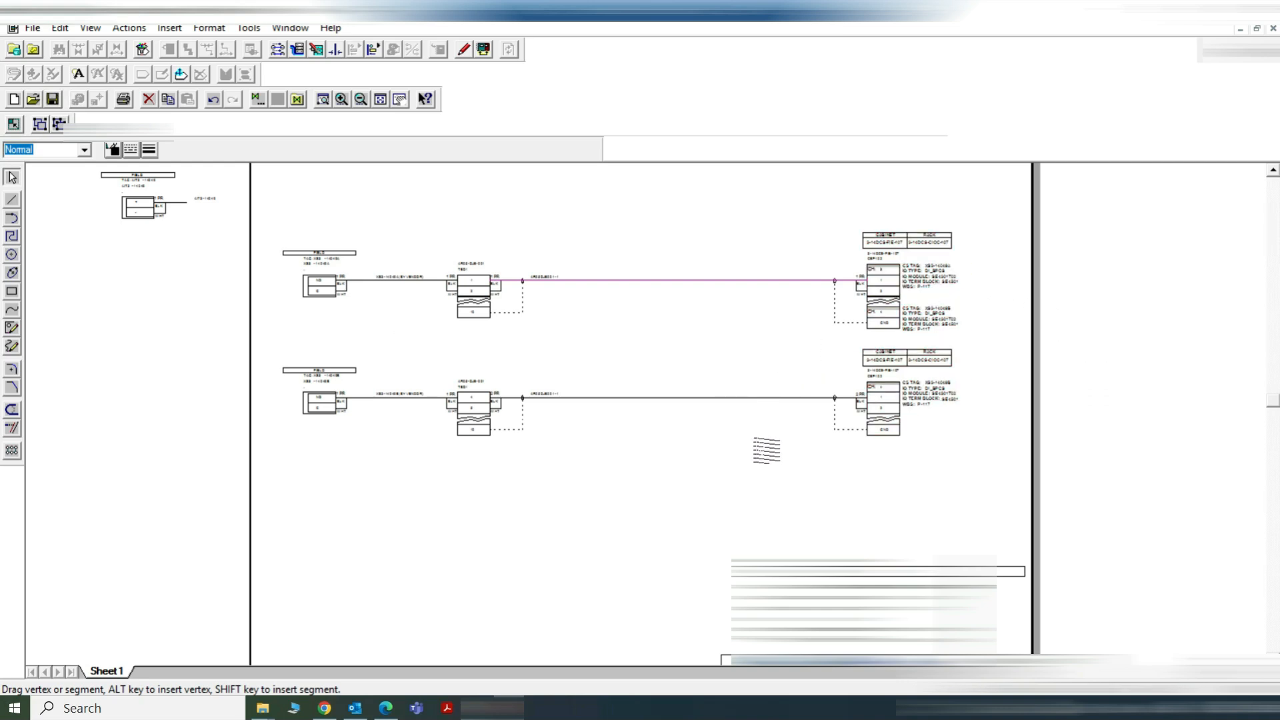
{"action": "left_click", "coordinate": [729, 478]}
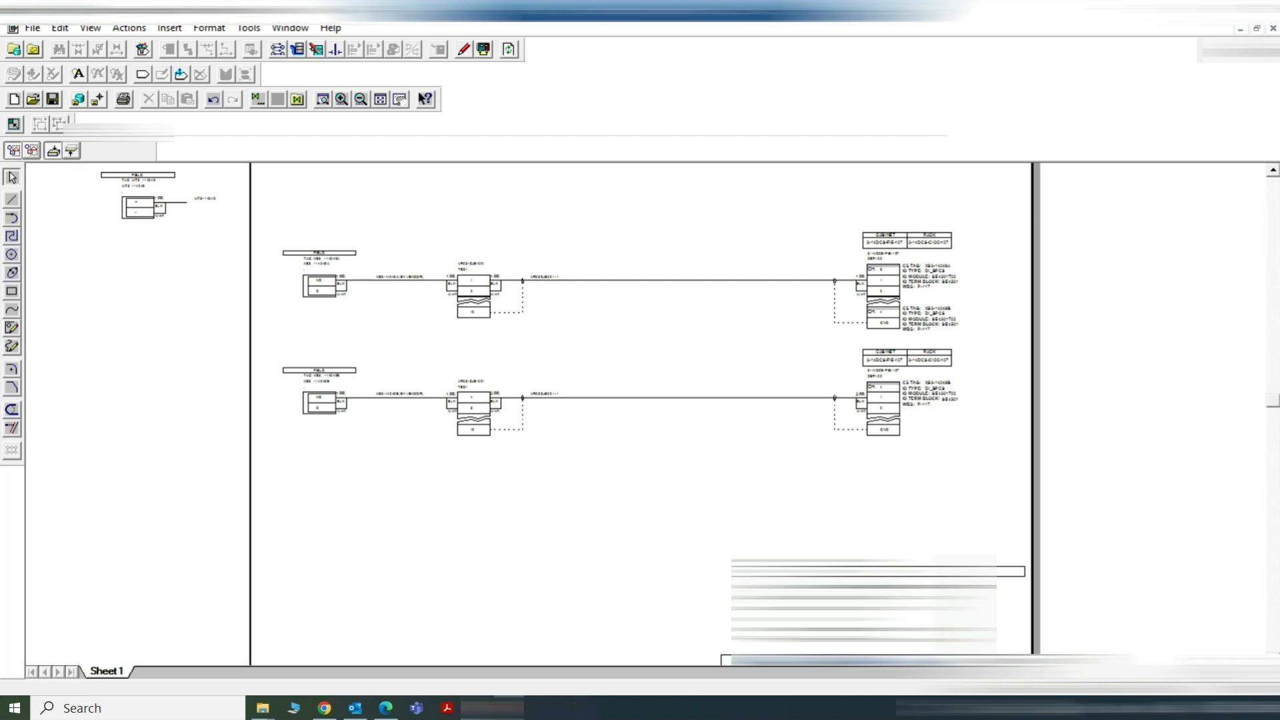
Step: Move the Loop Drawing References table to the empty area in the sheet's lower left, below the wiring rows
{"action": "left_click", "coordinate": [867, 602]}
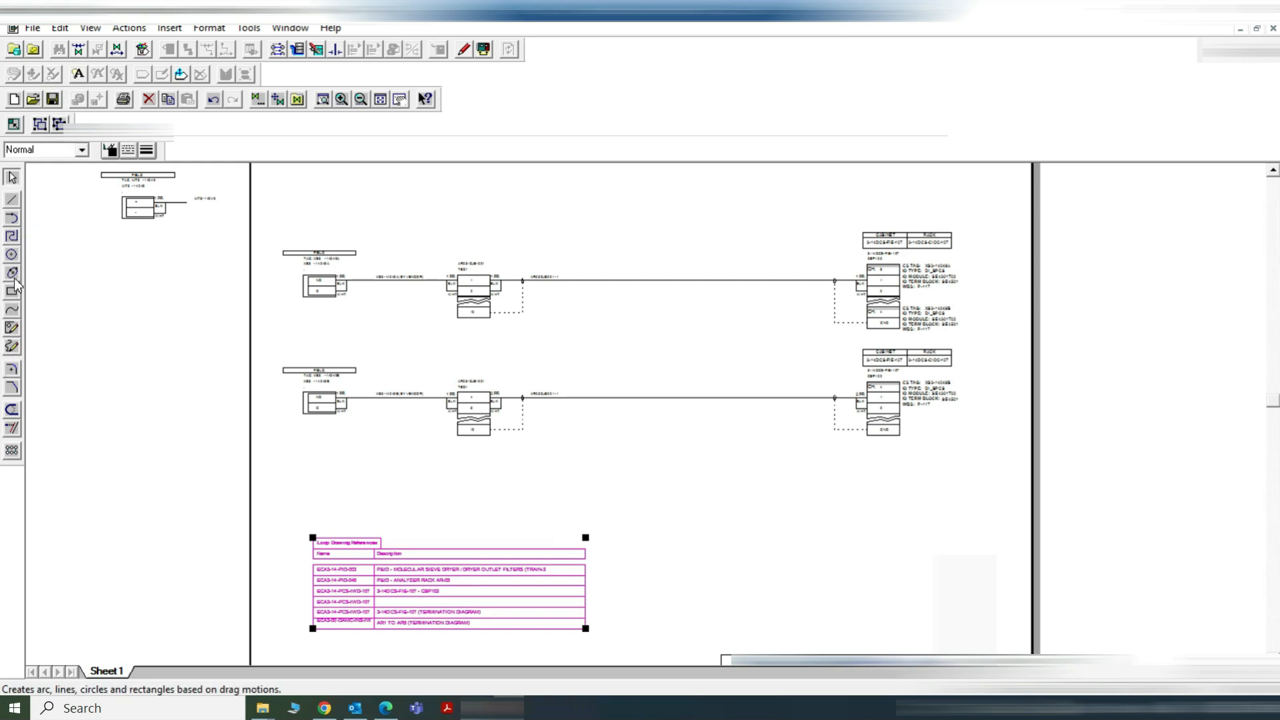
{"action": "left_click", "coordinate": [12, 217]}
{"action": "left_click", "coordinate": [26, 230]}
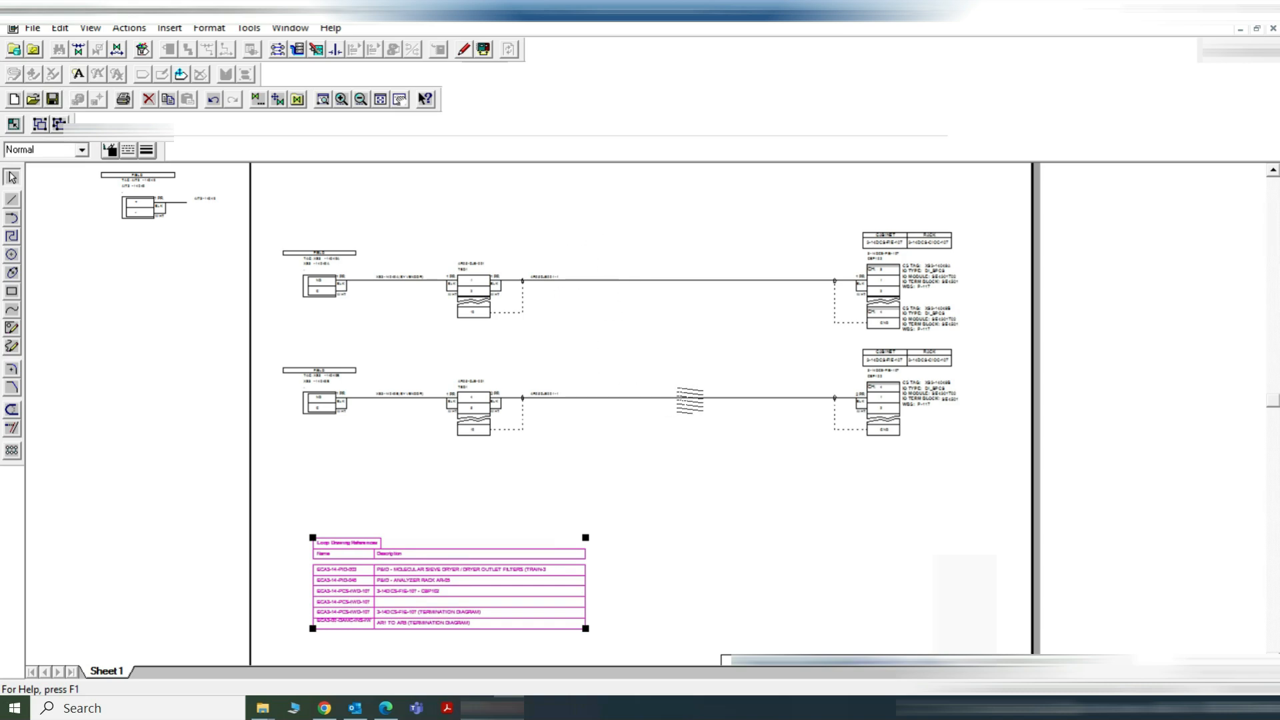
Step: Review the loop drawing's revision entries and close them without saving changes
{"action": "left_click", "coordinate": [465, 50]}
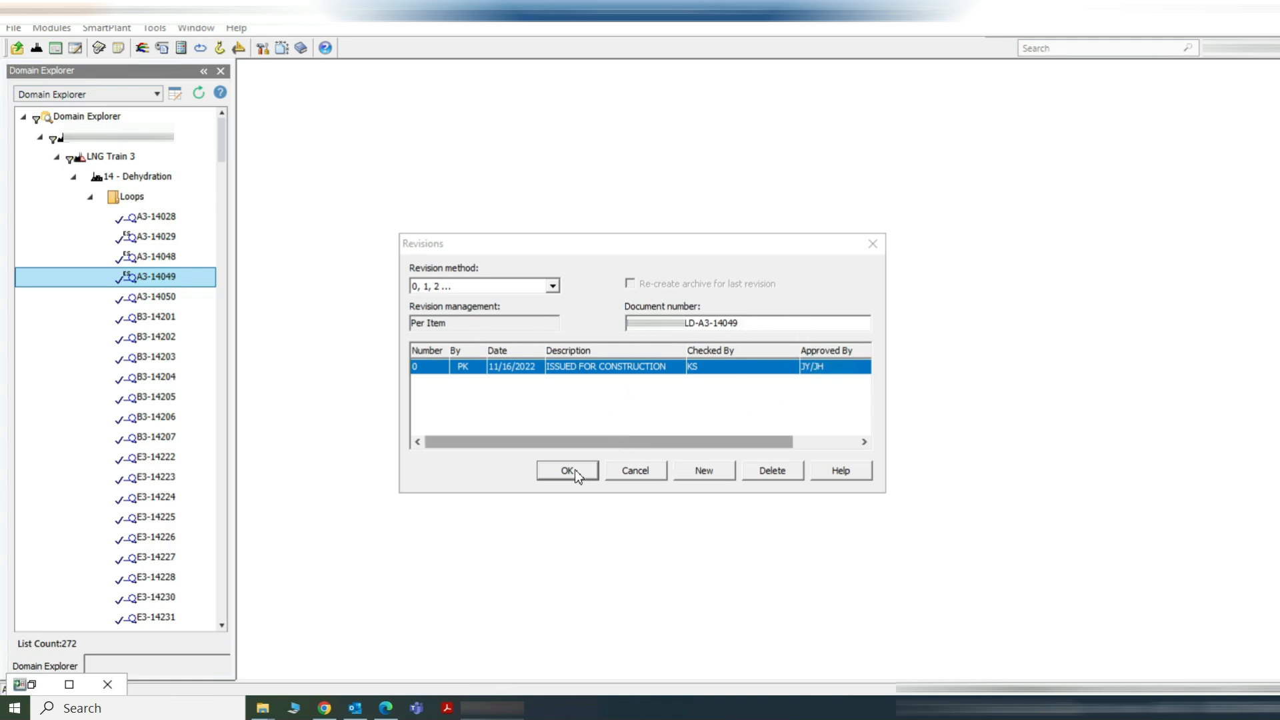
{"action": "left_click", "coordinate": [634, 474]}
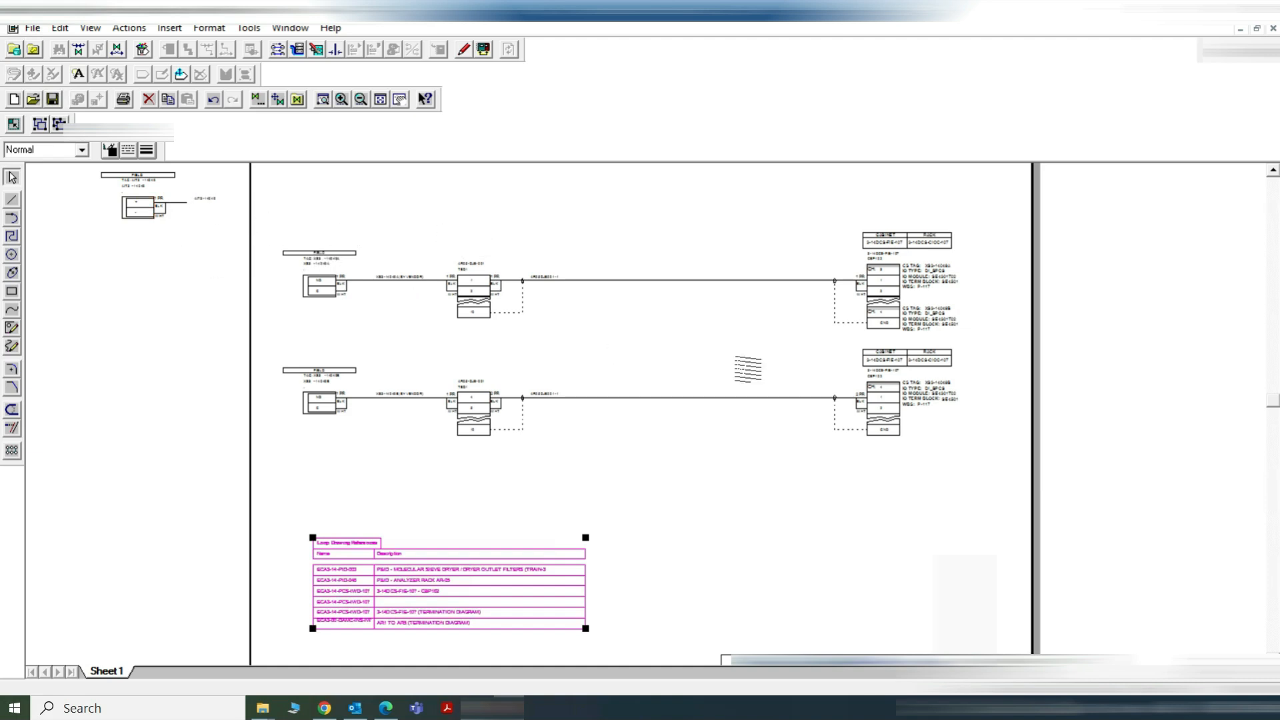
Step: Try to print the loop drawing with the redirected Microsoft Print to PDF printer
{"action": "left_click", "coordinate": [383, 100]}
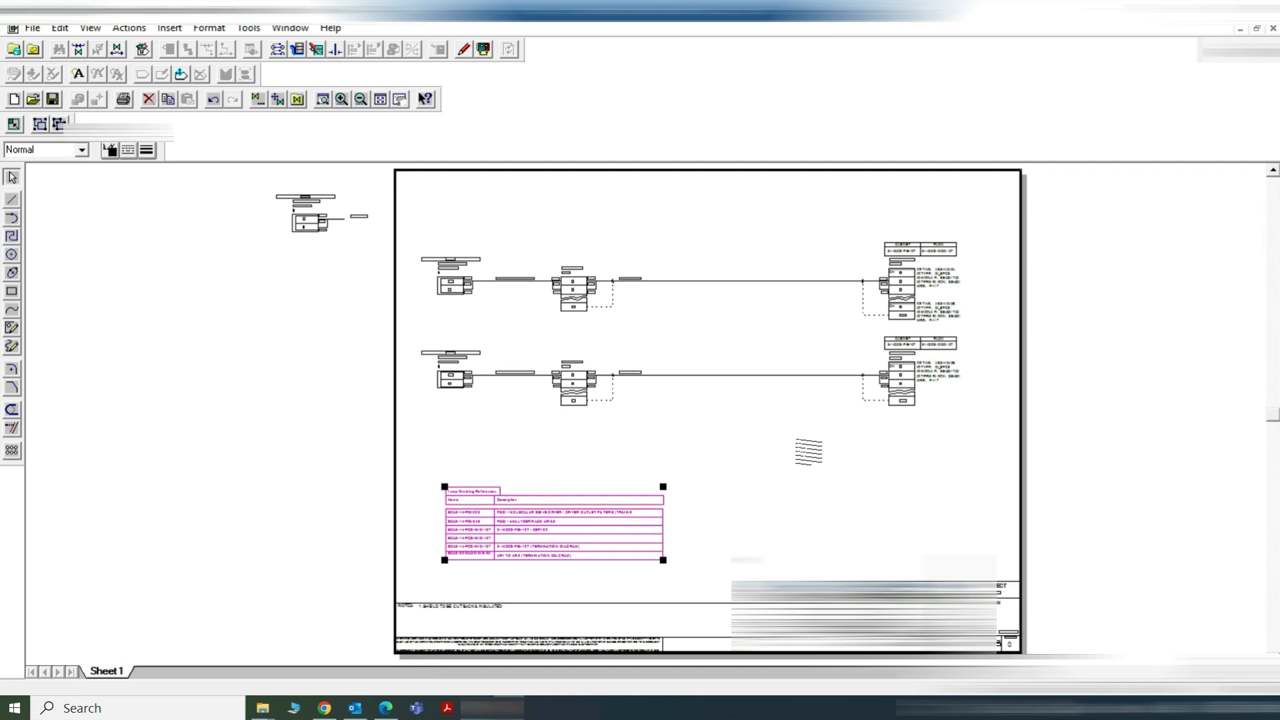
{"action": "key", "text": "ctrl+p"}
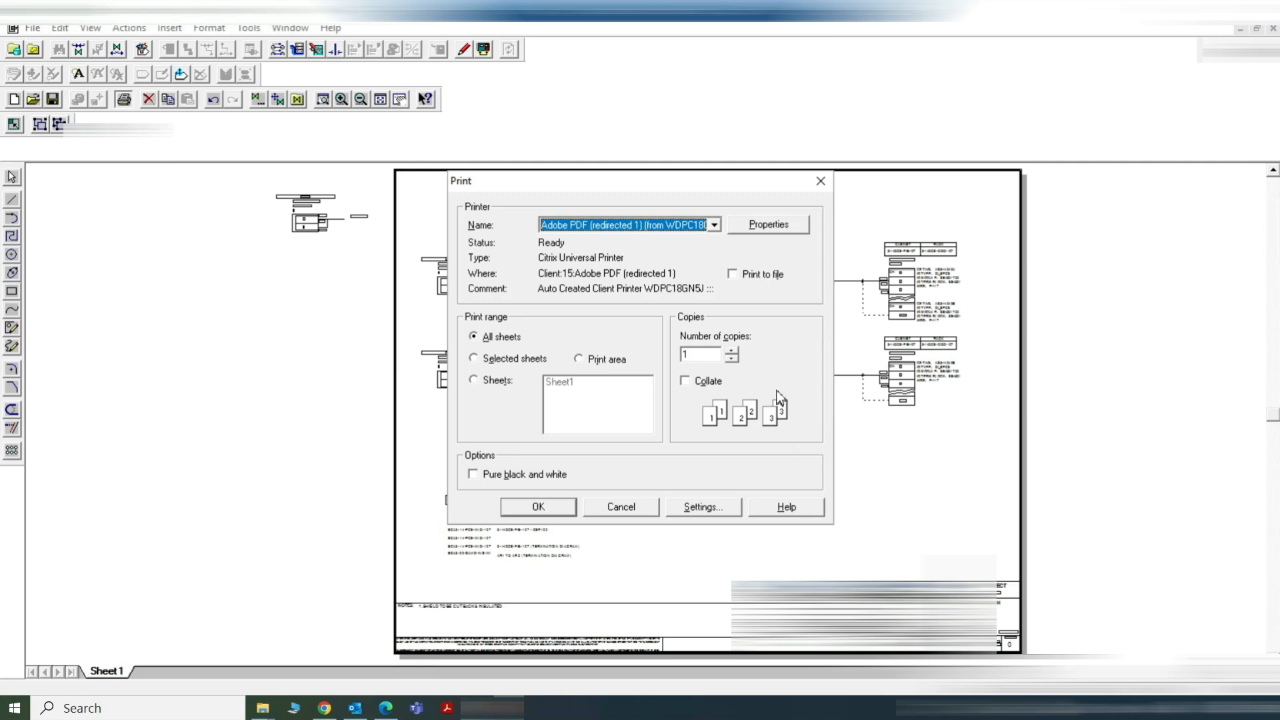
{"action": "left_click", "coordinate": [715, 226]}
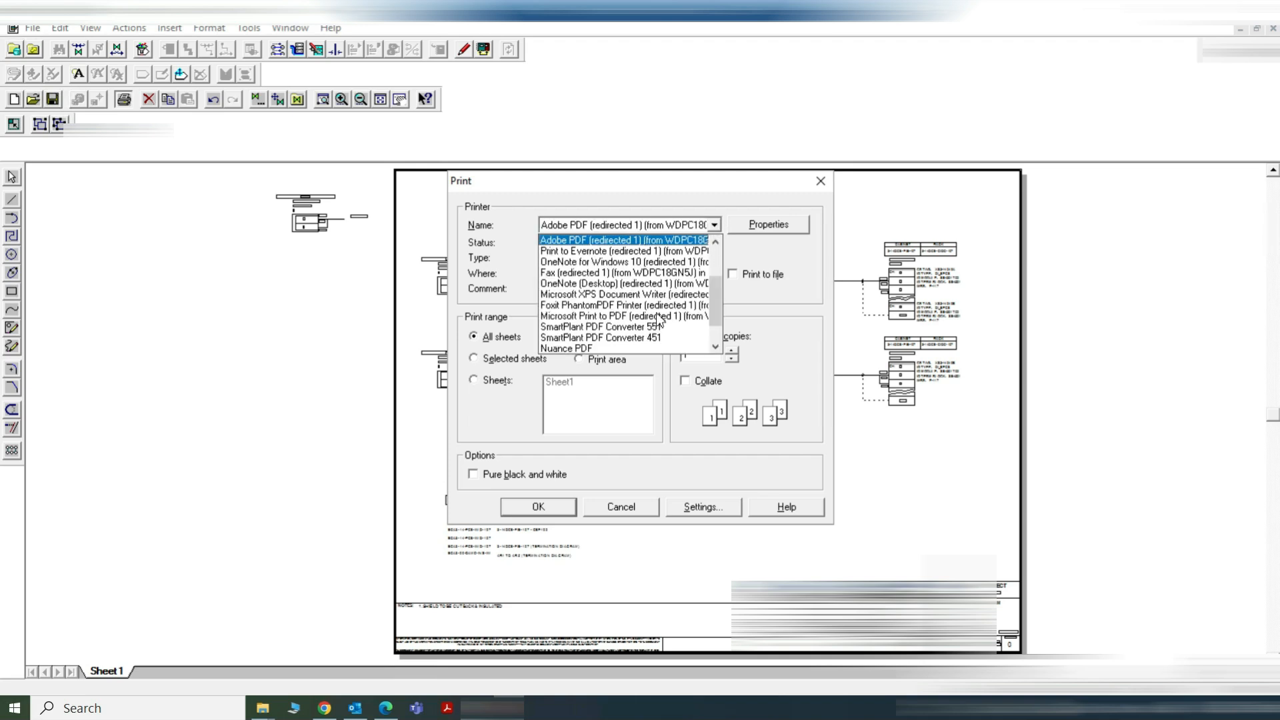
{"action": "left_click", "coordinate": [615, 318]}
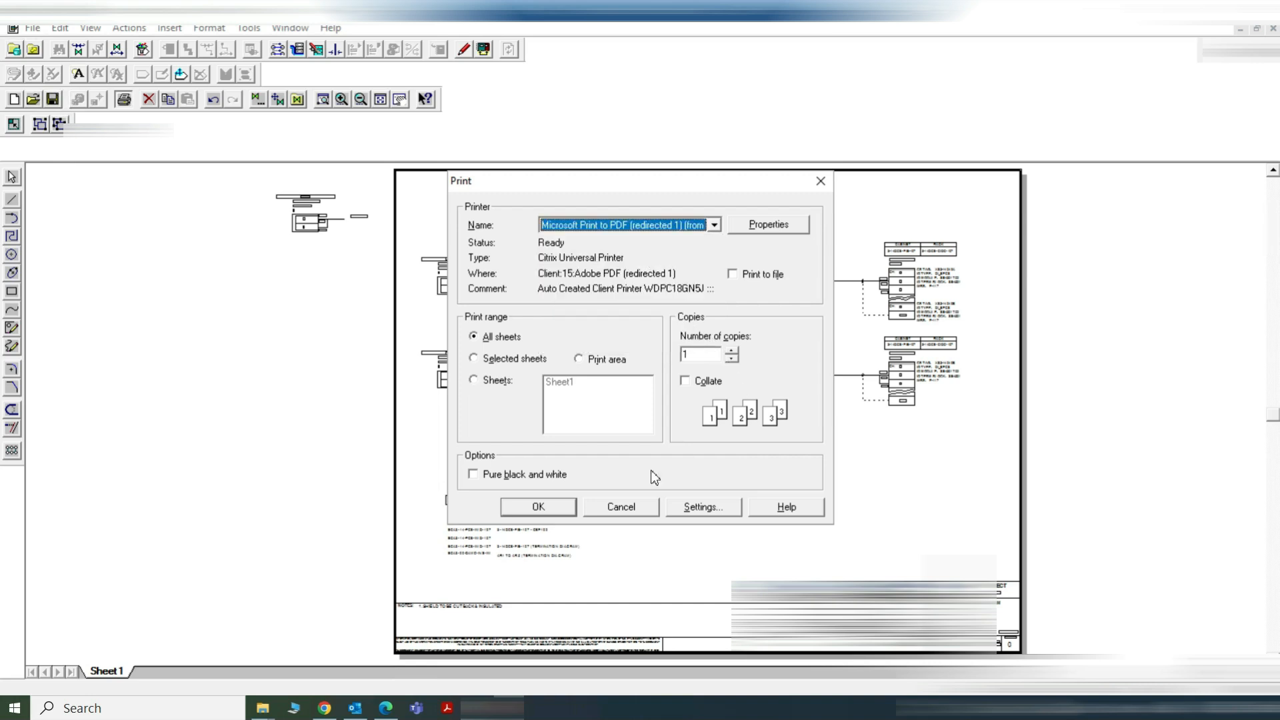
{"action": "left_click", "coordinate": [538, 508]}
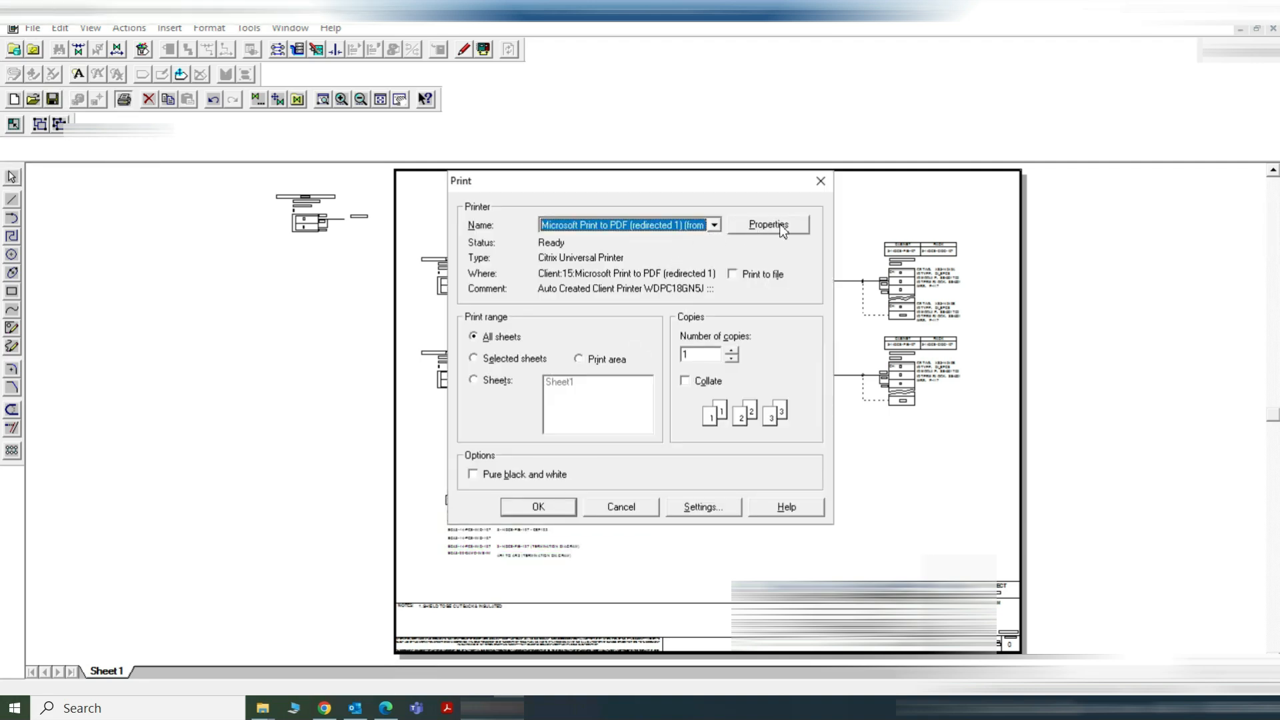
Step: Send the loop drawing to CutePDF Writer, cancel saving the PDF file, and close the print settings
{"action": "left_click", "coordinate": [699, 225]}
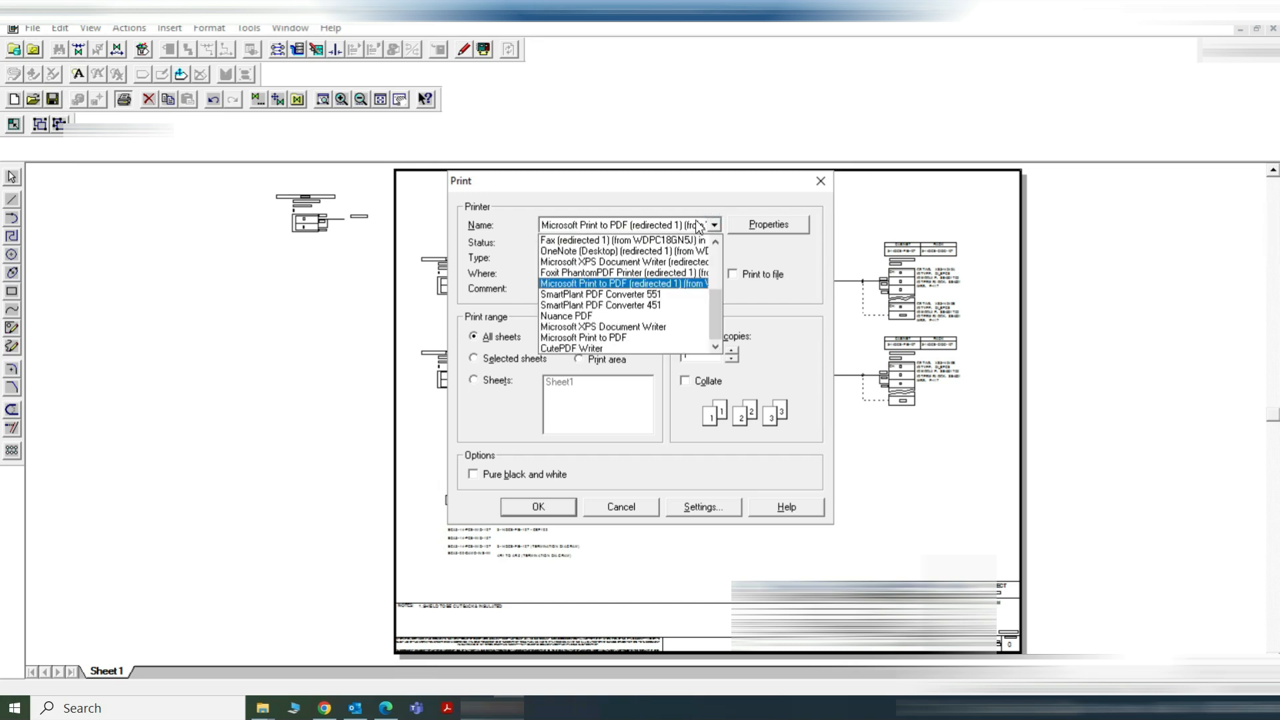
{"action": "left_click", "coordinate": [572, 349]}
{"action": "left_click", "coordinate": [527, 508]}
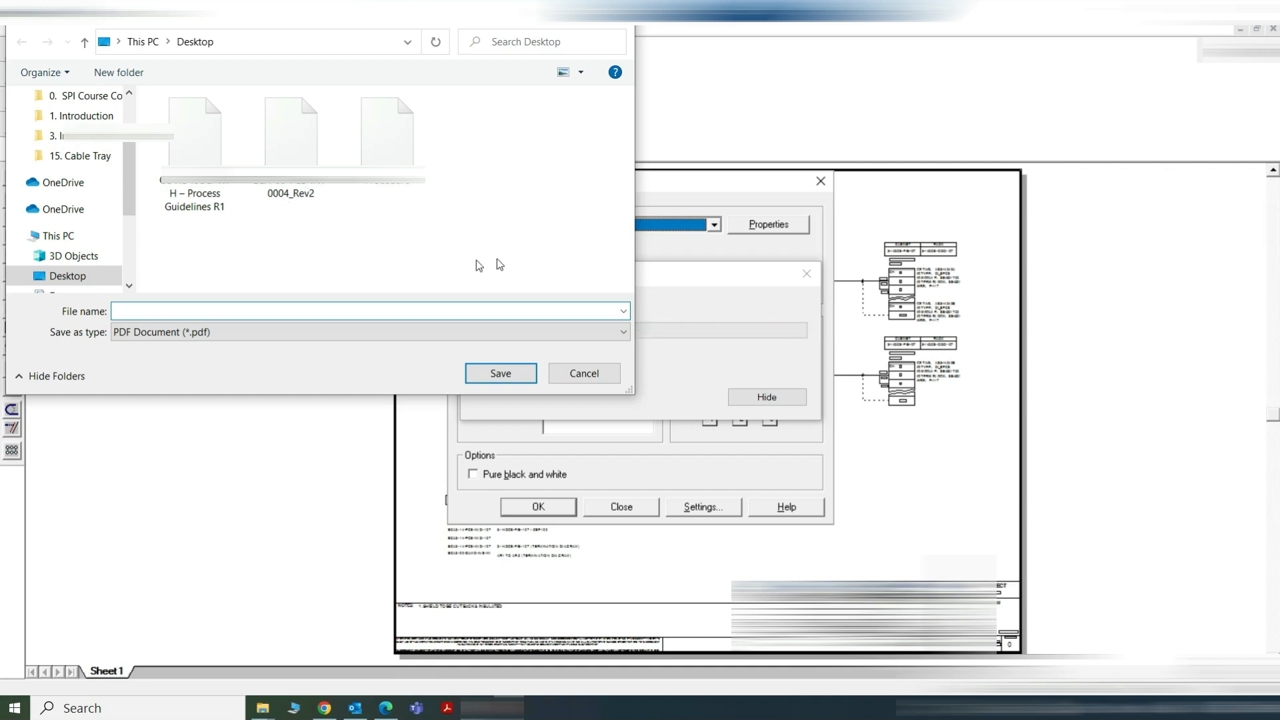
{"action": "left_click", "coordinate": [580, 371]}
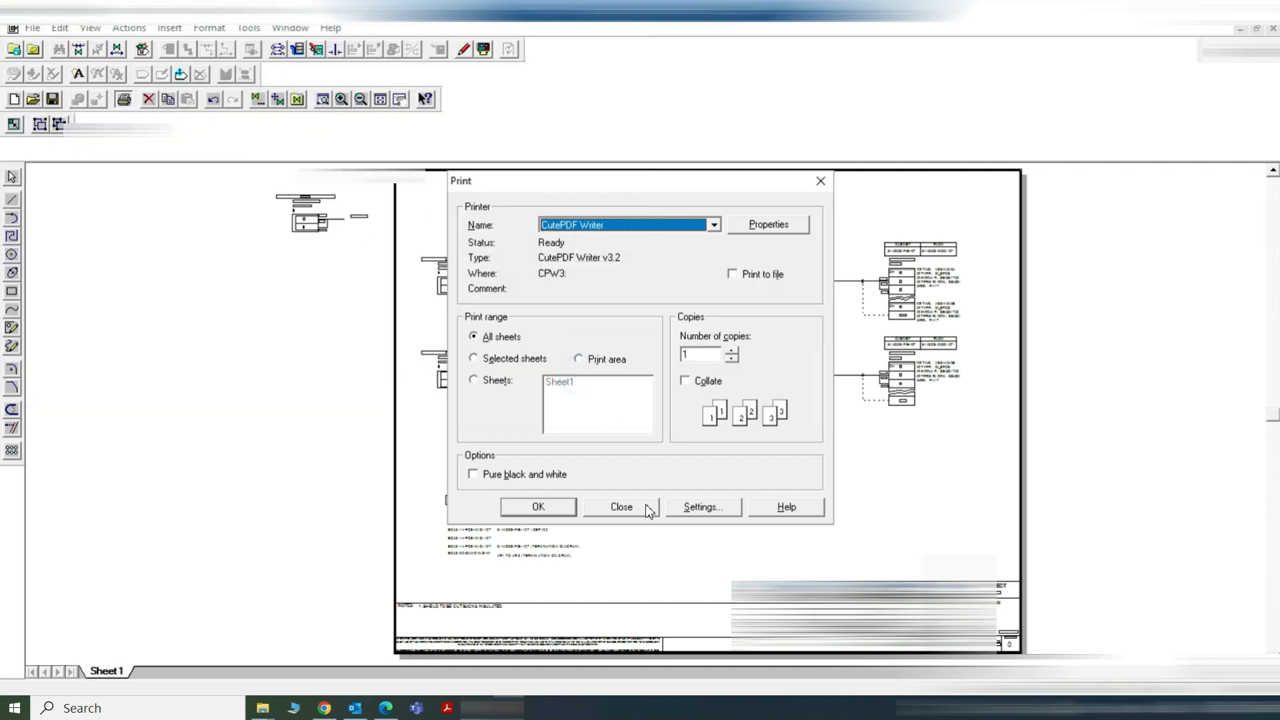
{"action": "left_click", "coordinate": [623, 510]}
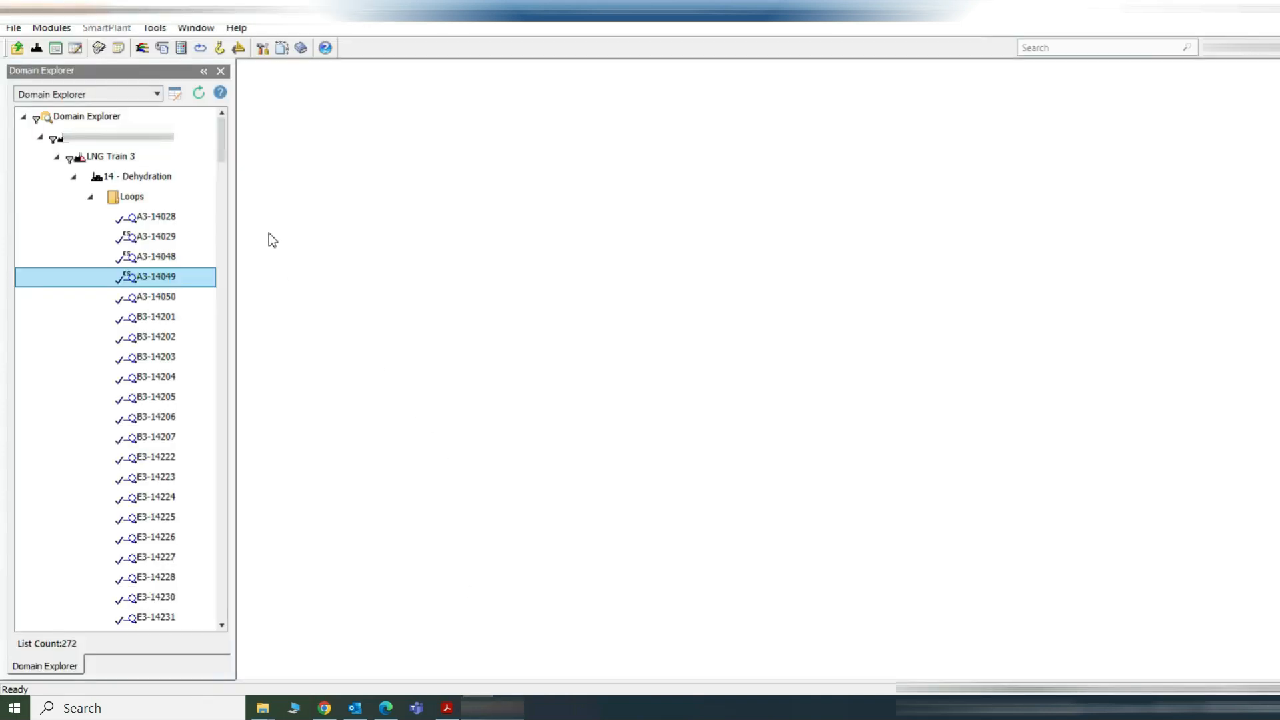
Step: Open the preferences from the main program window and expand the Loop Drawings and Enhanced Reports categories
{"action": "left_click", "coordinate": [15, 28]}
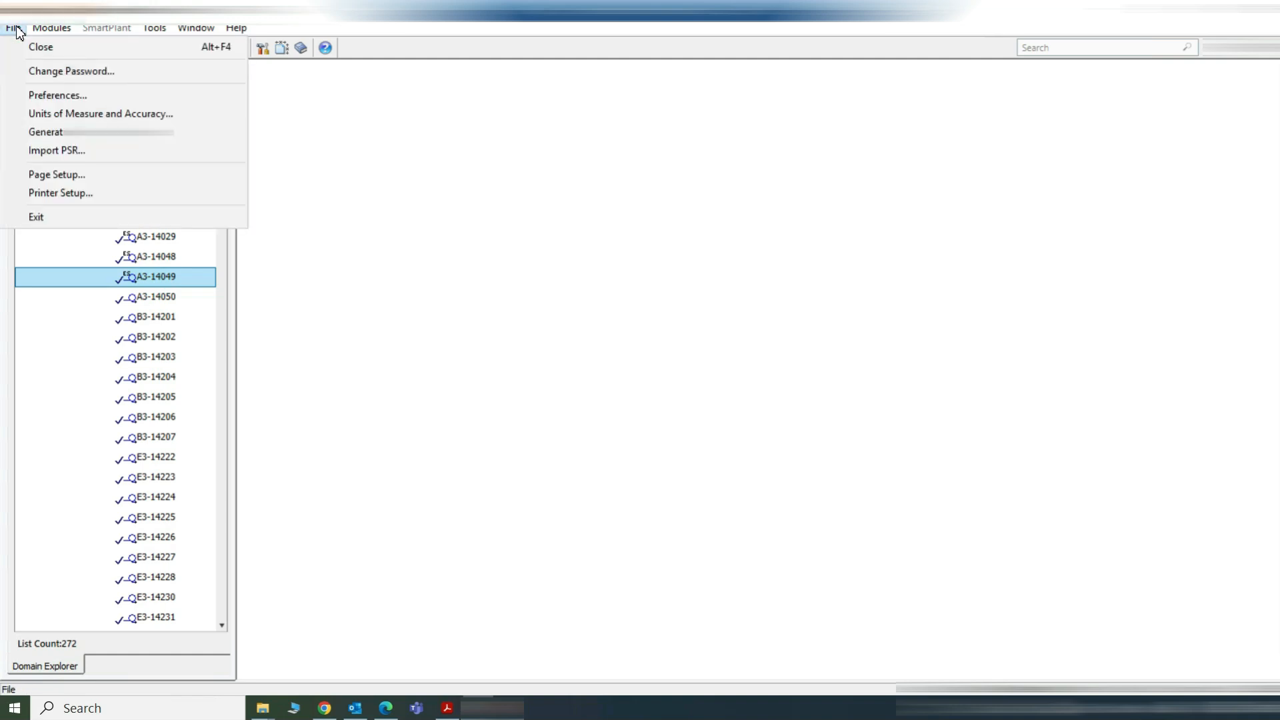
{"action": "left_click", "coordinate": [48, 94]}
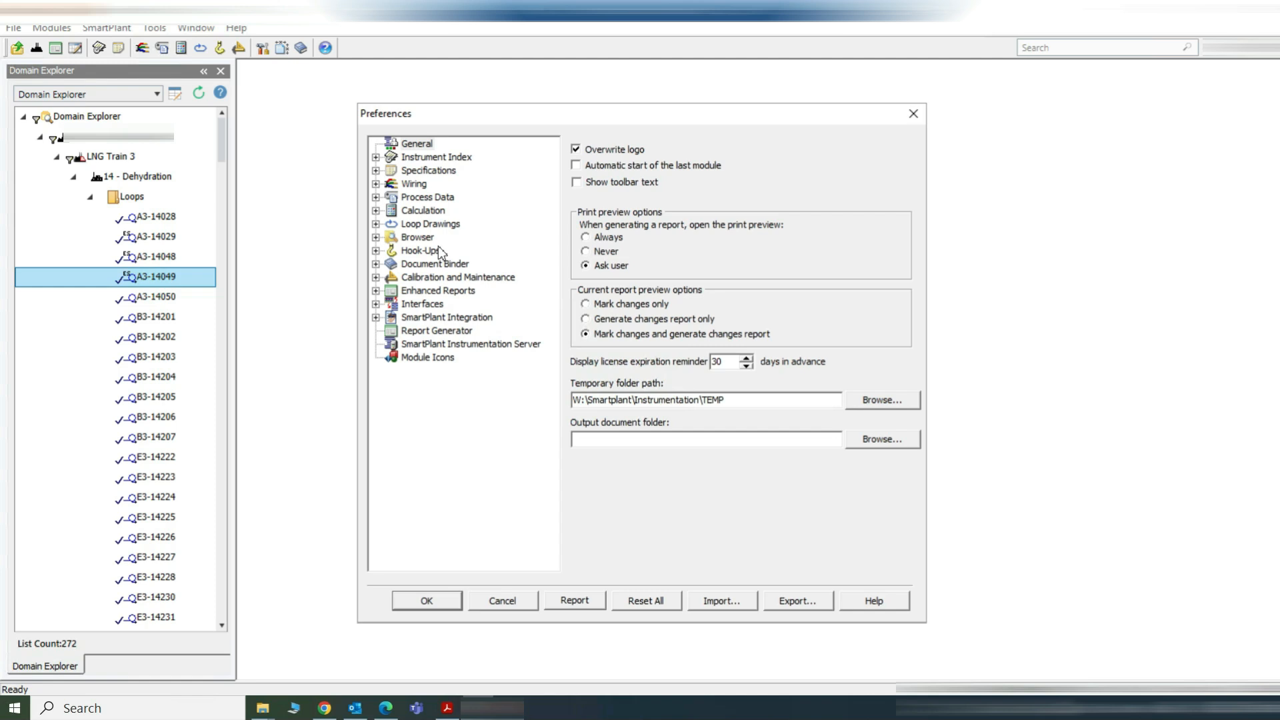
{"action": "left_click", "coordinate": [376, 224]}
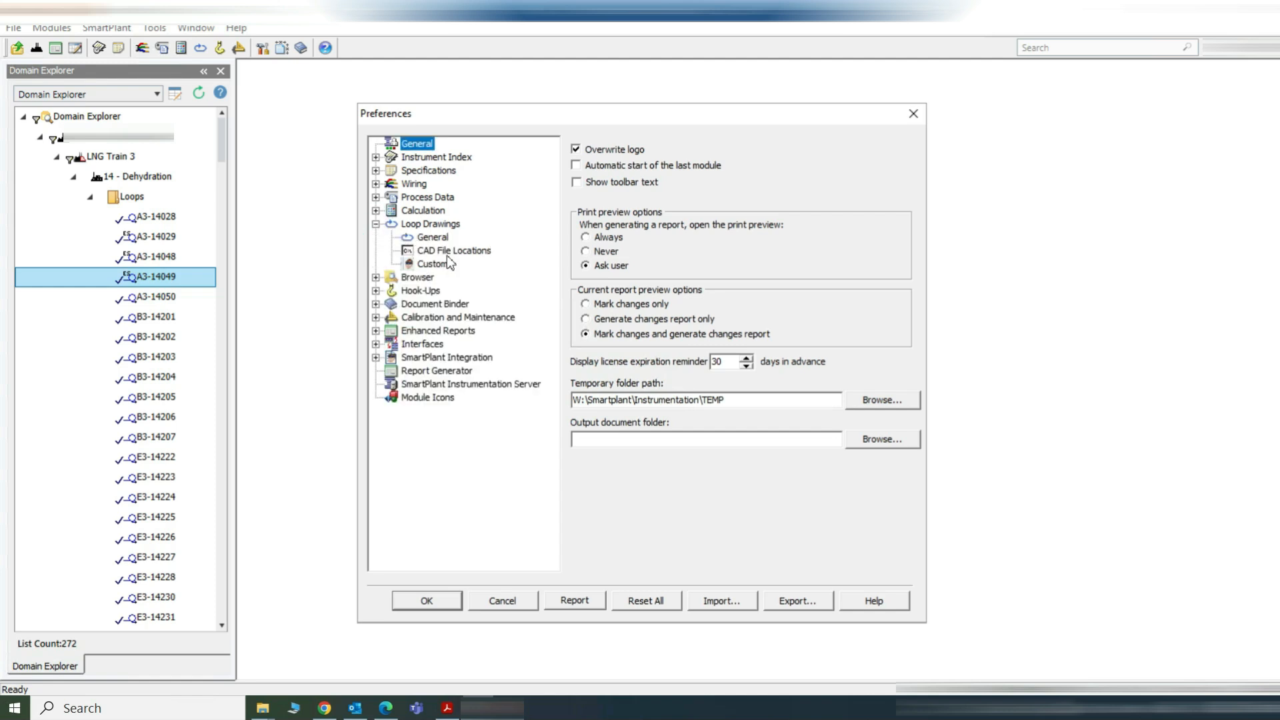
{"action": "left_click", "coordinate": [375, 332]}
{"action": "left_click", "coordinate": [376, 331]}
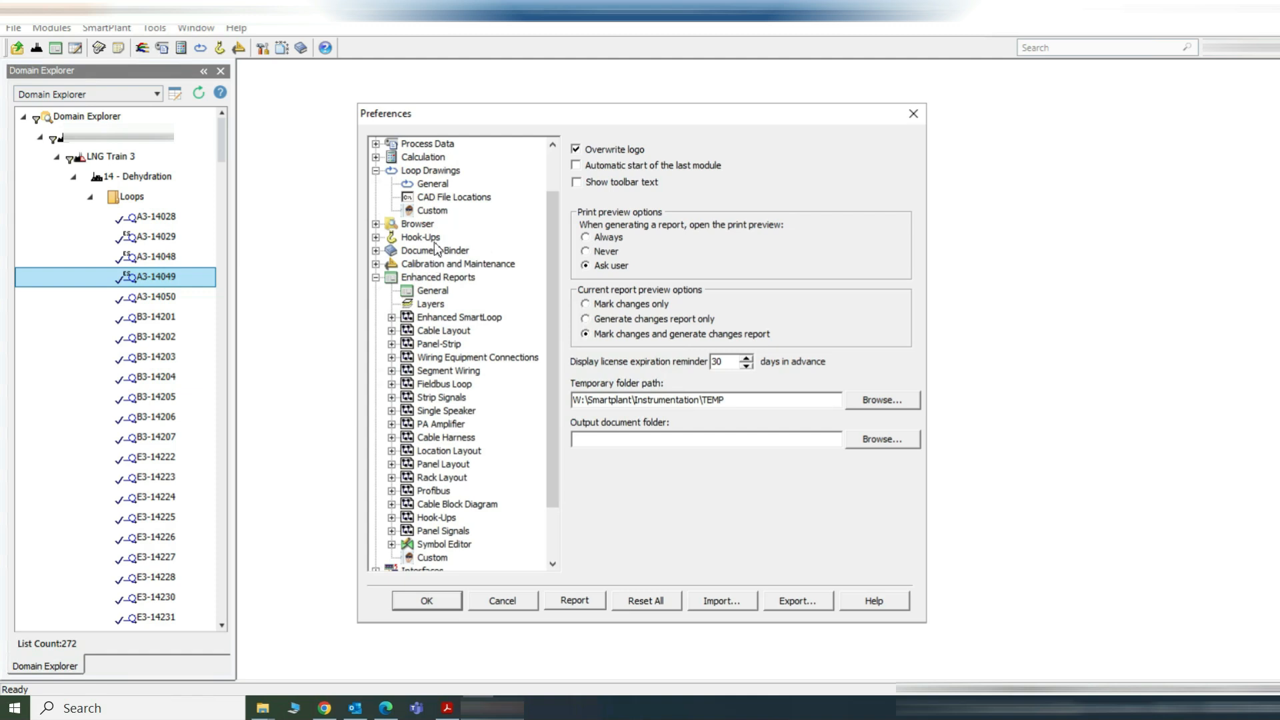
Step: Examine the General, CAD File Locations and Custom preferences for Loop Drawings
{"action": "left_click", "coordinate": [434, 184]}
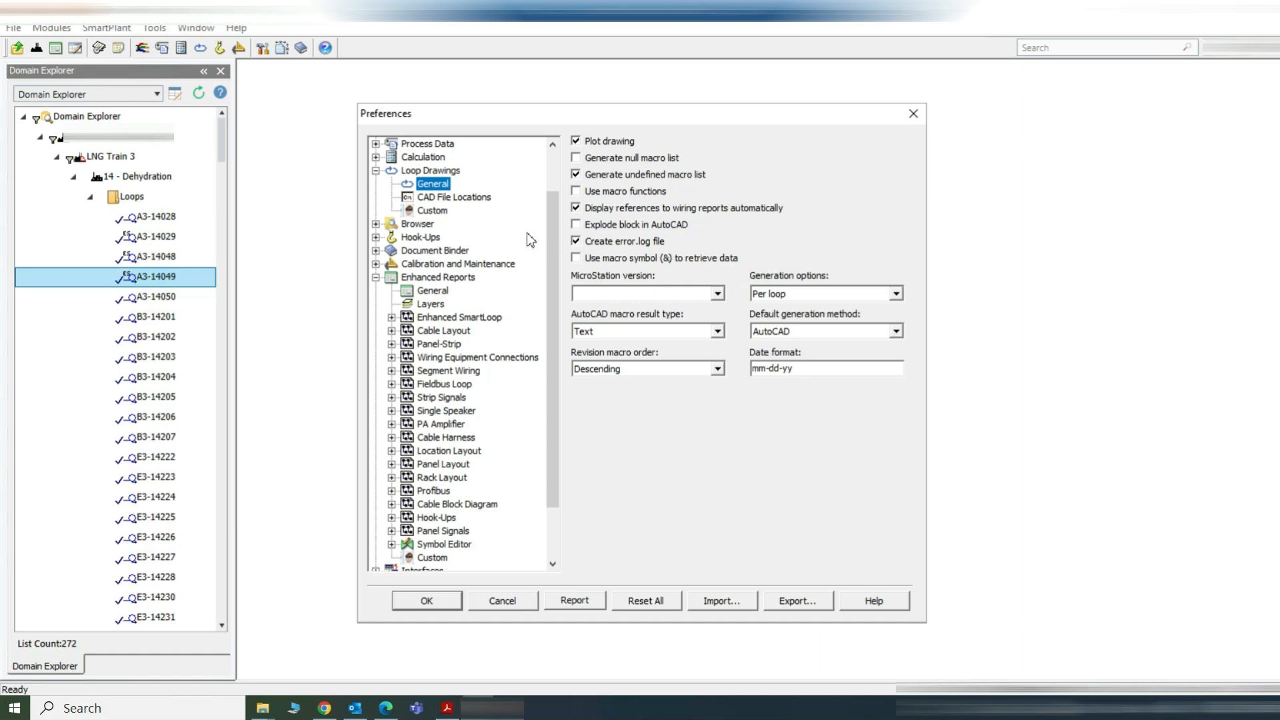
{"action": "left_click", "coordinate": [469, 198]}
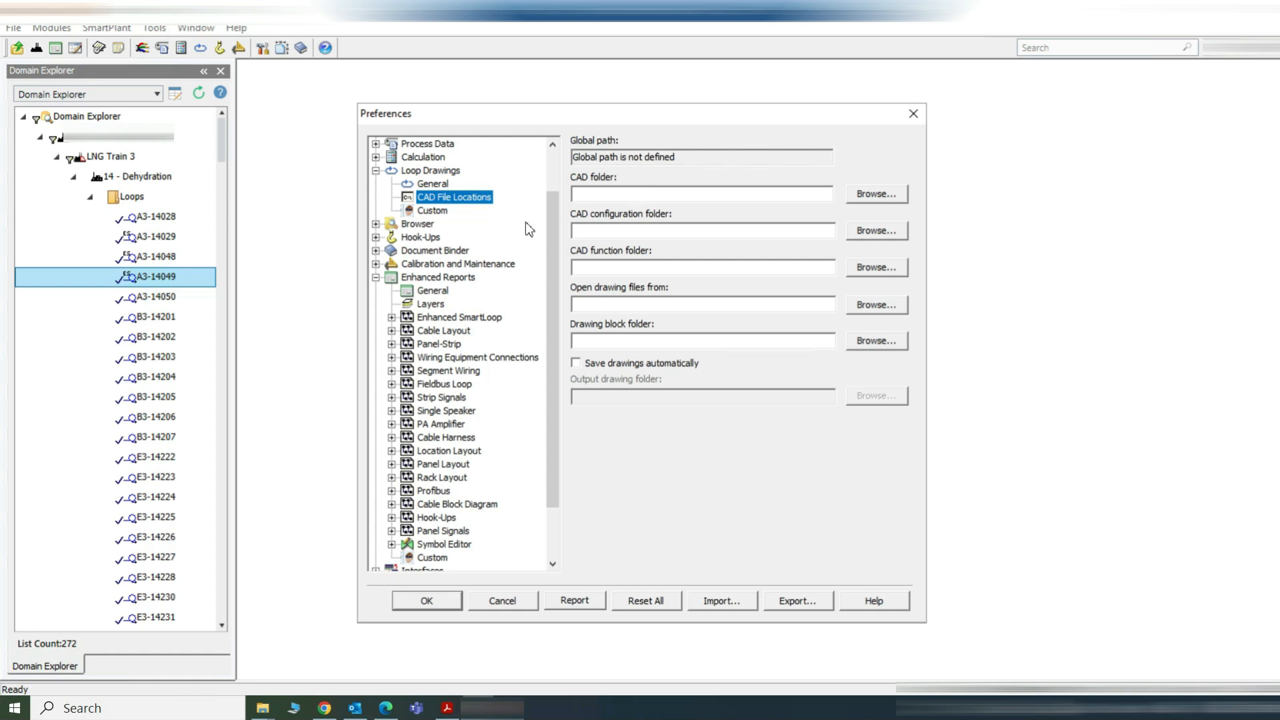
{"action": "left_click", "coordinate": [435, 212]}
{"action": "left_click", "coordinate": [434, 211]}
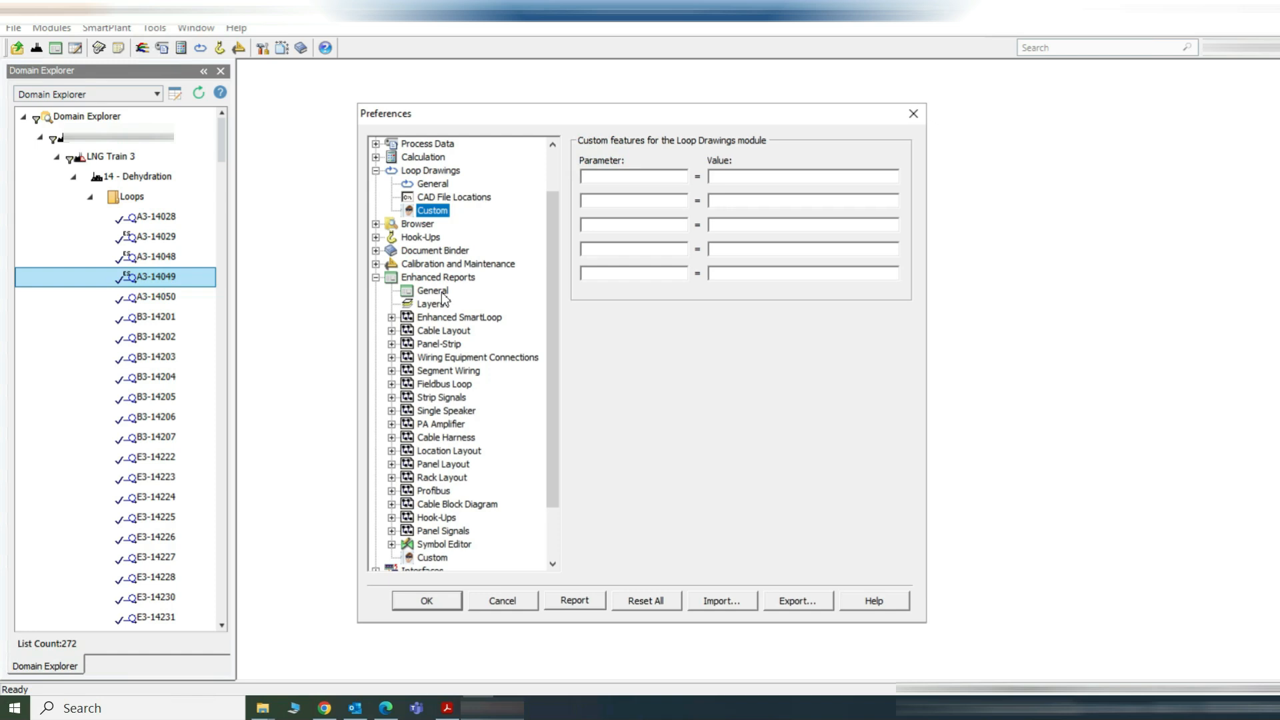
Step: Expand the Enhanced SmartLoop preferences and examine its View display and connector options
{"action": "left_click", "coordinate": [392, 317]}
{"action": "left_click", "coordinate": [392, 318]}
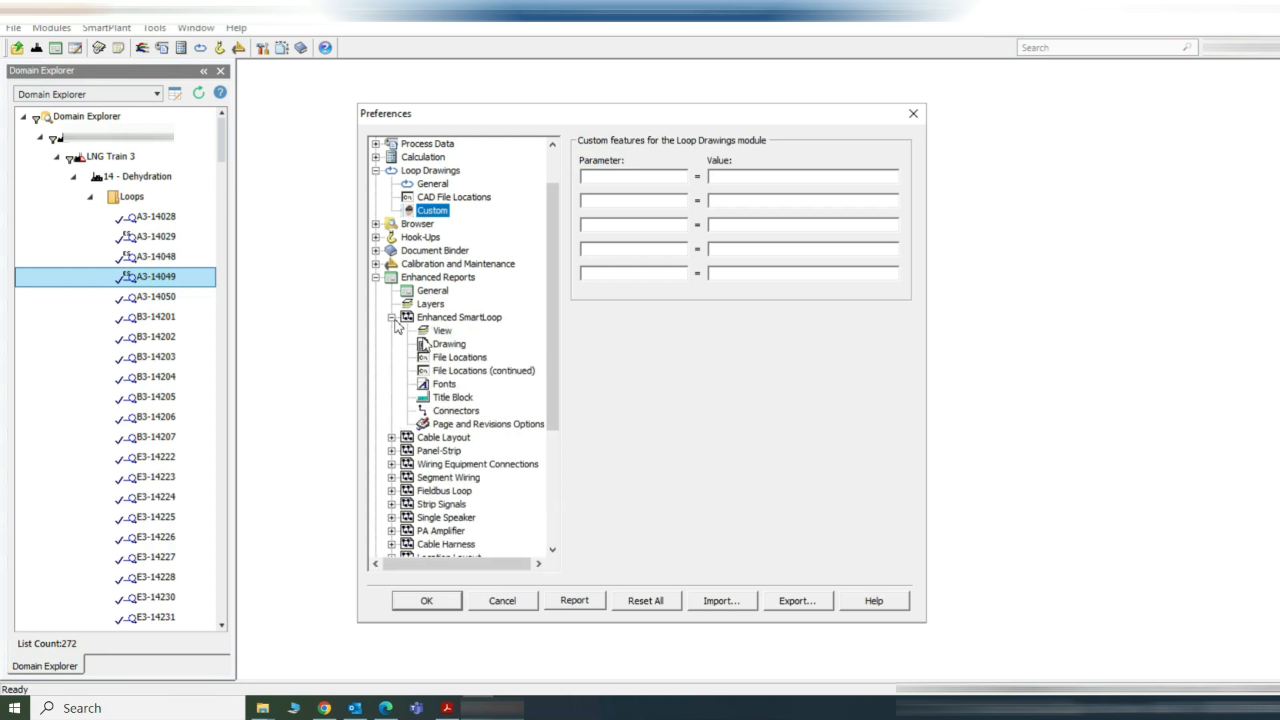
{"action": "left_click", "coordinate": [443, 331]}
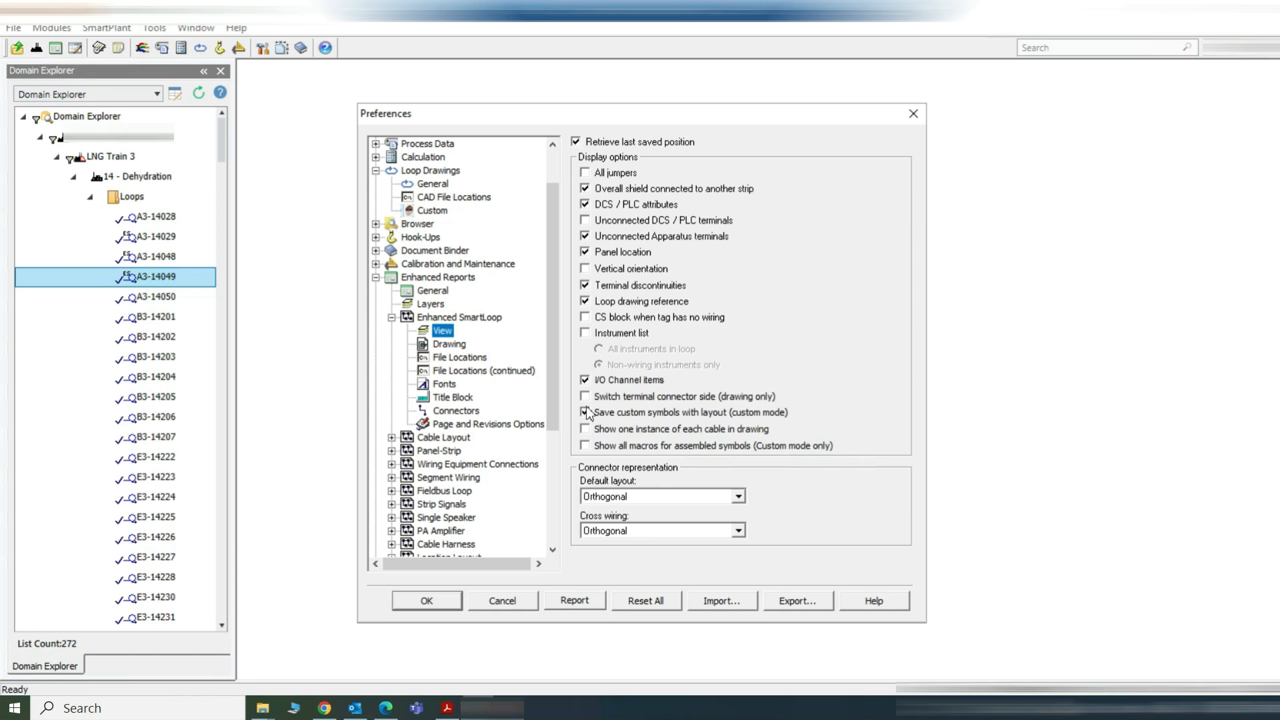
Step: Examine the Enhanced SmartLoop Drawing, File Locations and File Locations (continued) preferences, collapse the category and cancel the preferences
{"action": "left_click", "coordinate": [443, 344]}
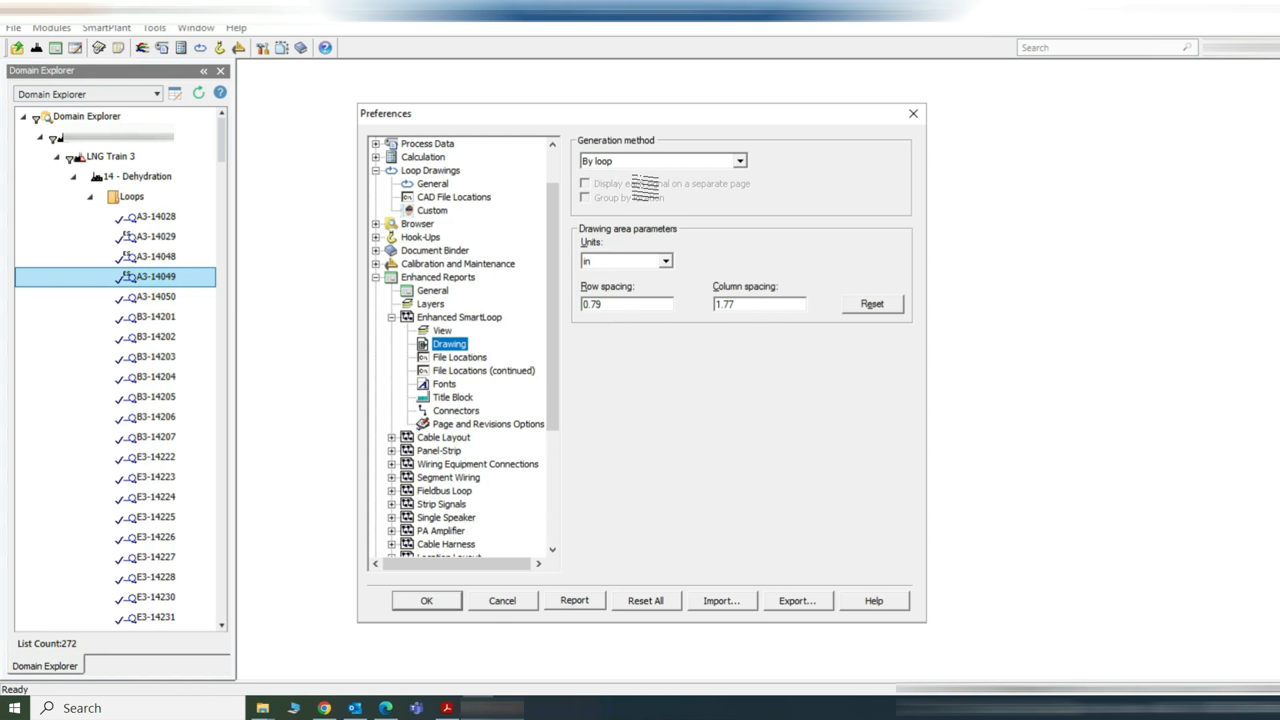
{"action": "left_click", "coordinate": [463, 358]}
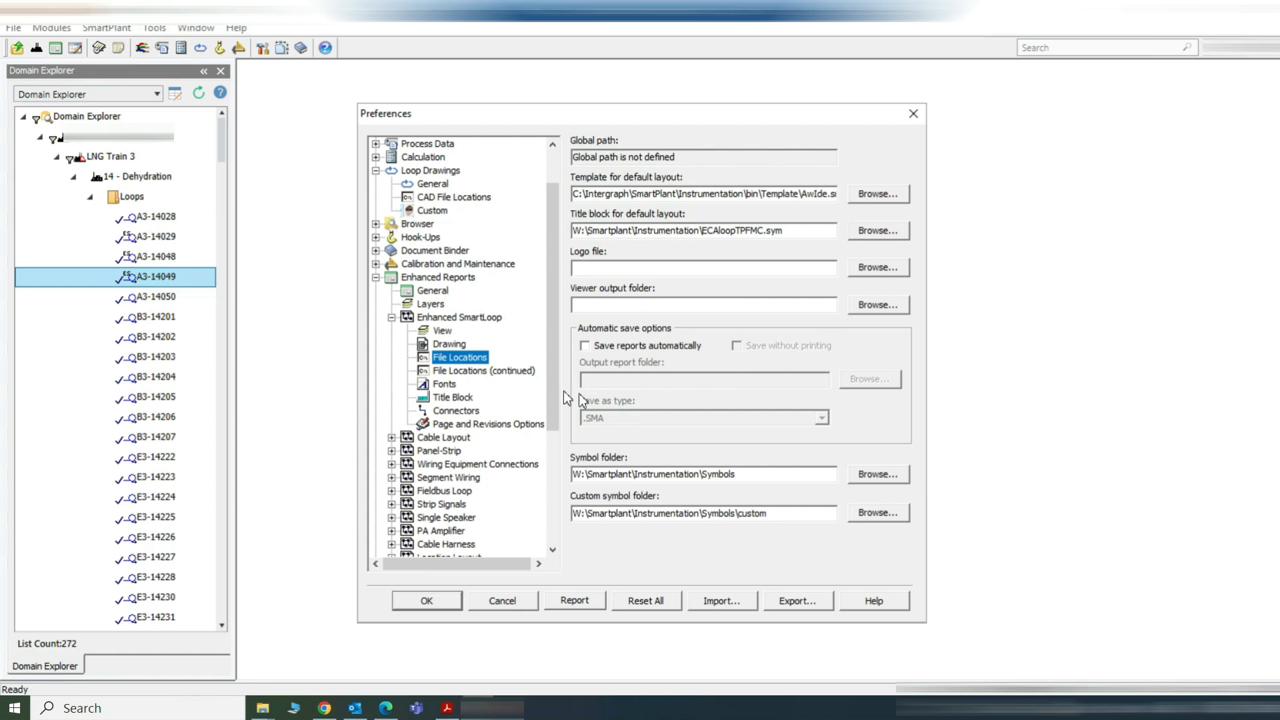
{"action": "left_click", "coordinate": [469, 374]}
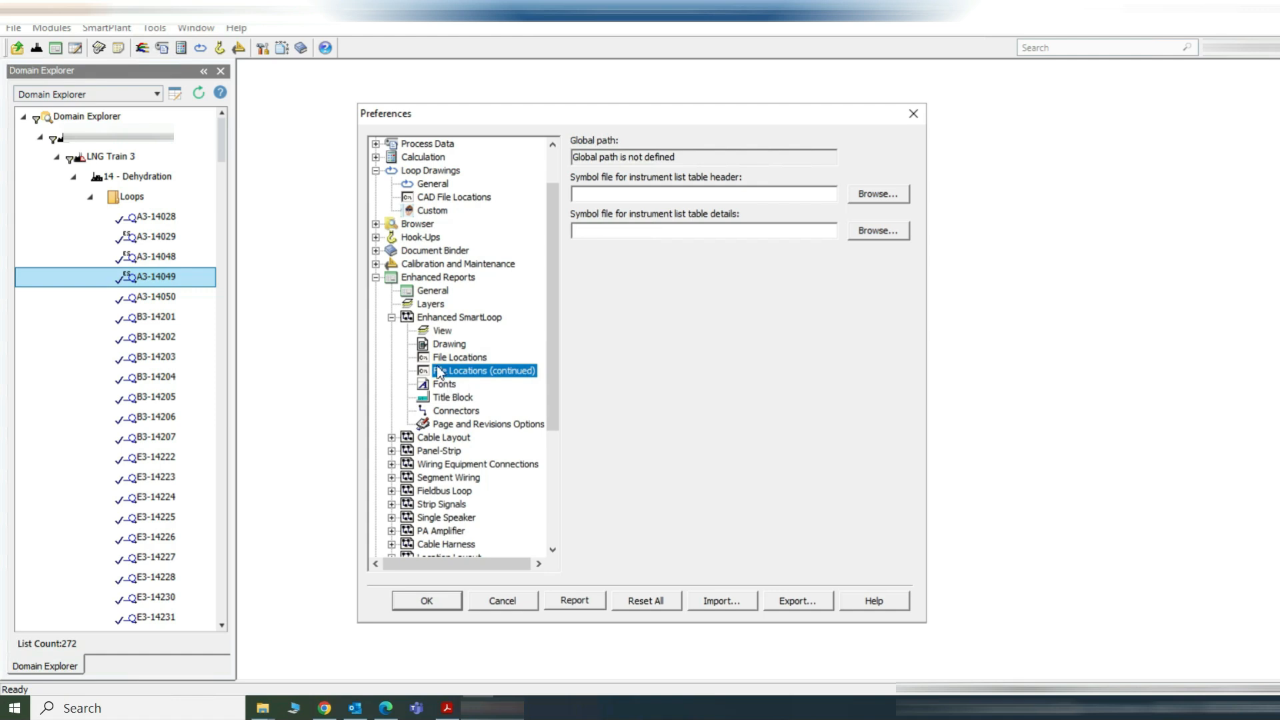
{"action": "left_click", "coordinate": [392, 318]}
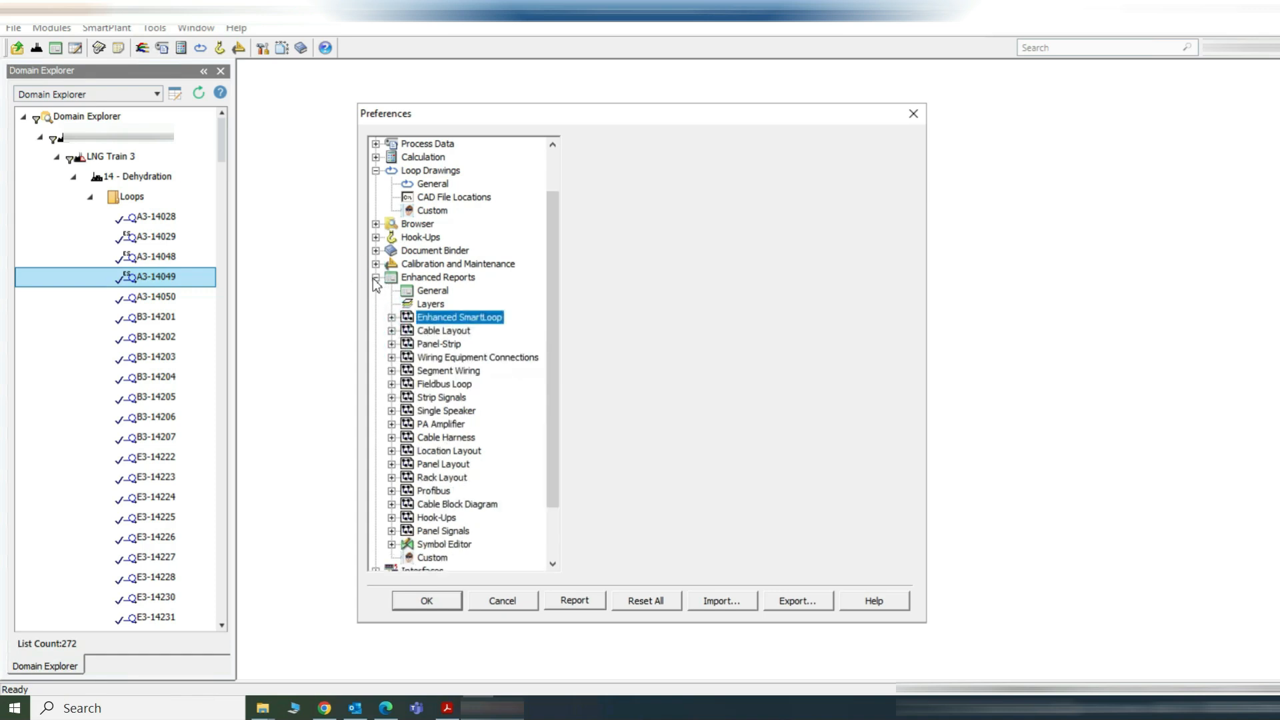
{"action": "left_click", "coordinate": [376, 278]}
{"action": "left_click", "coordinate": [526, 602]}
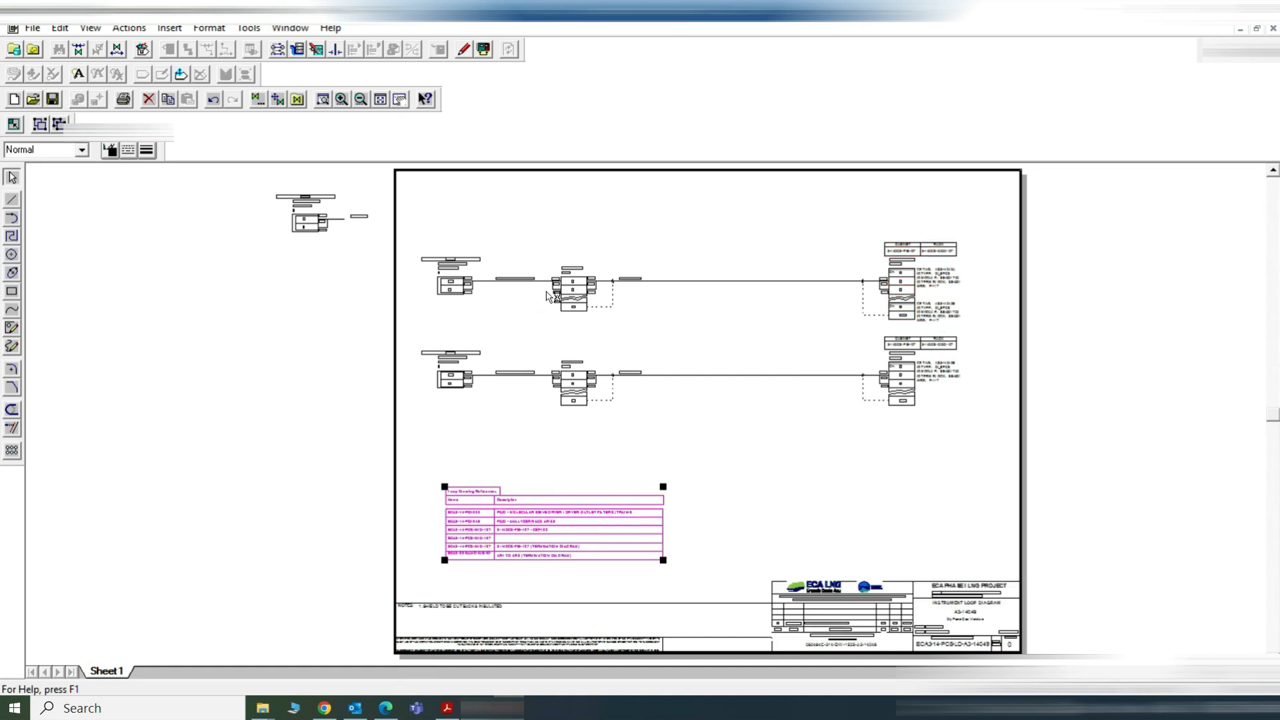
Step: Examine the field device and junction box connections in the A3-14049 loop drawing, including the symbol outside the sheet border
{"action": "scroll", "coordinate": [495, 288], "scroll_direction": "up", "scroll_amount": 1}
{"action": "scroll", "coordinate": [550, 429], "scroll_direction": "up", "scroll_amount": 1}
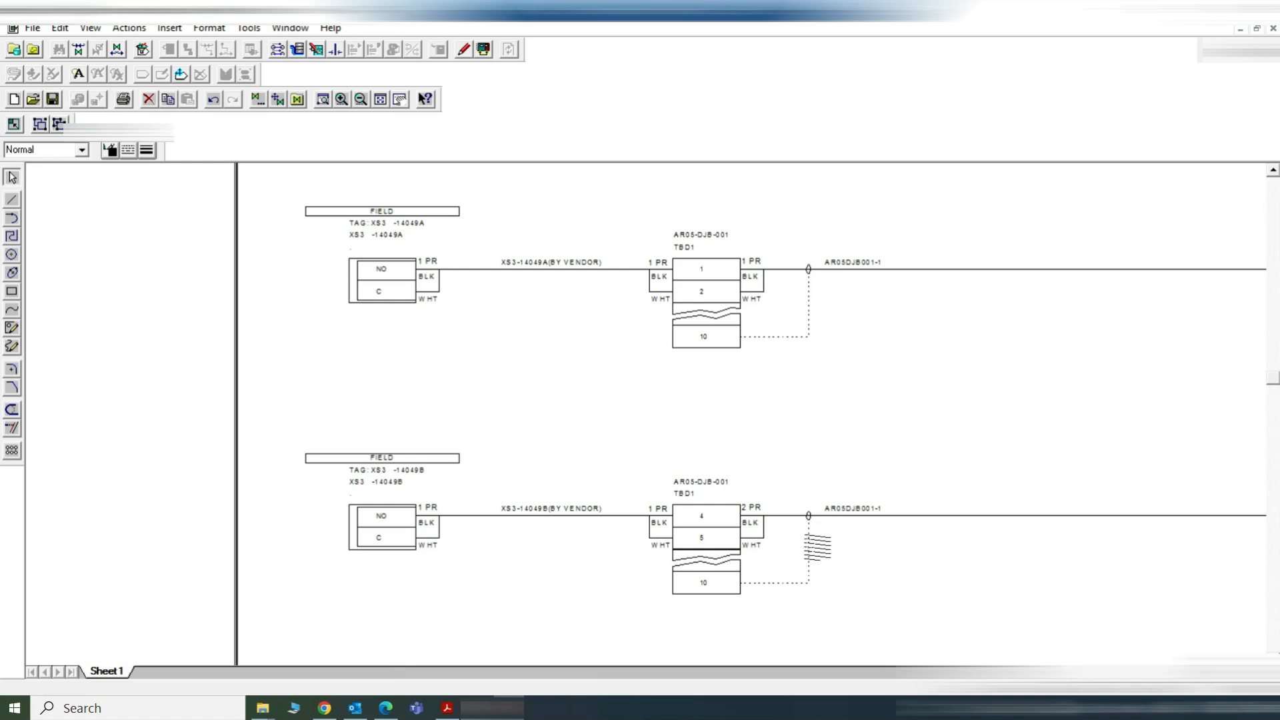
{"action": "scroll", "coordinate": [360, 224], "scroll_direction": "down", "scroll_amount": 1}
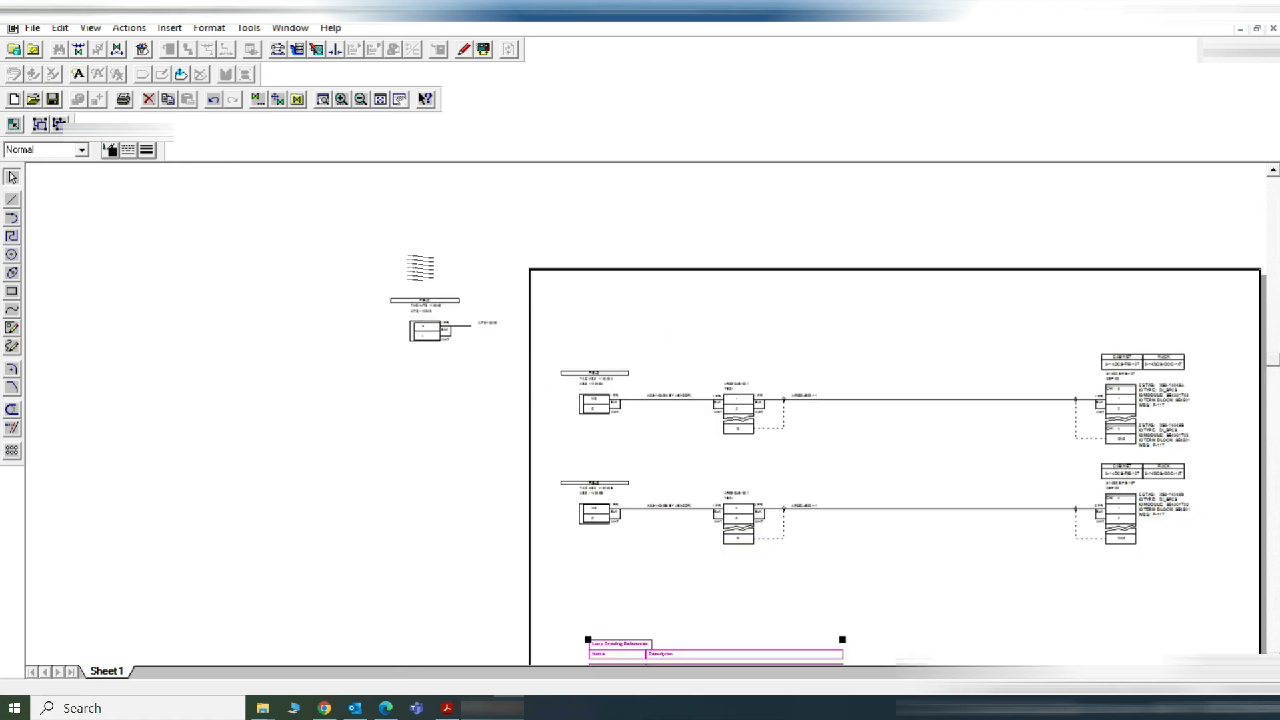
{"action": "scroll", "coordinate": [624, 399], "scroll_direction": "up", "scroll_amount": 1}
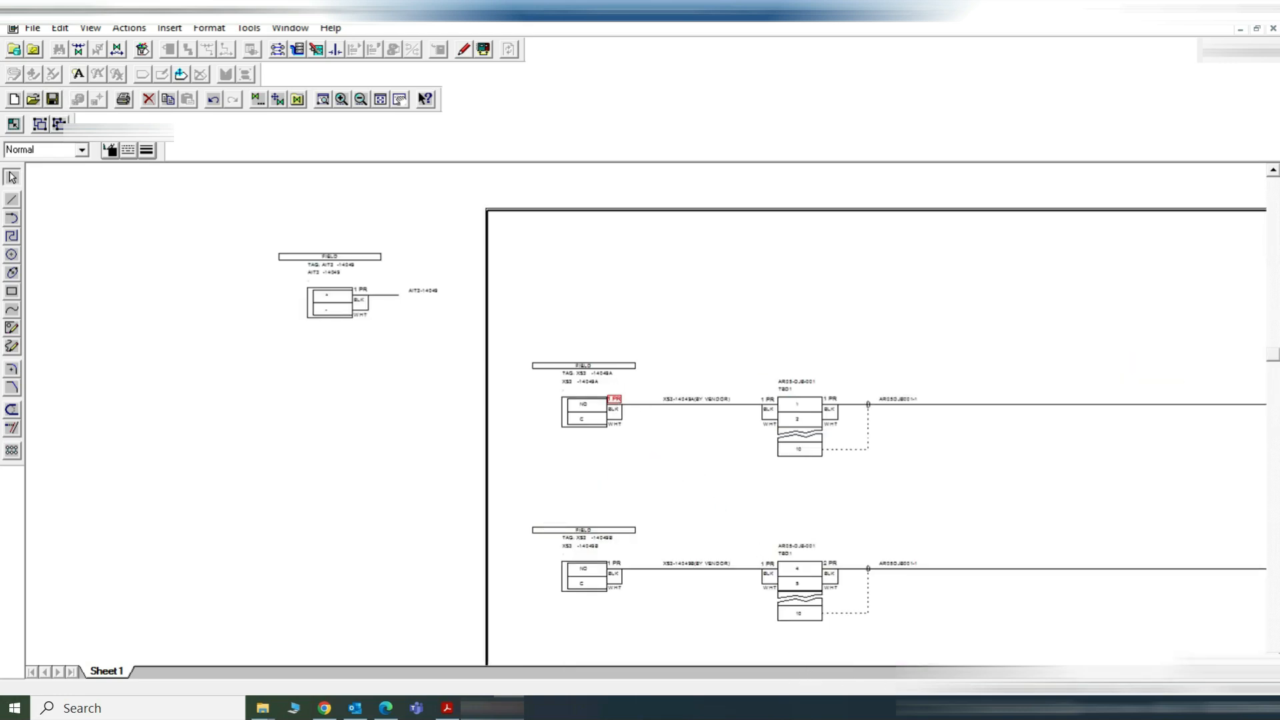
{"action": "scroll", "coordinate": [614, 397], "scroll_direction": "up", "scroll_amount": 1}
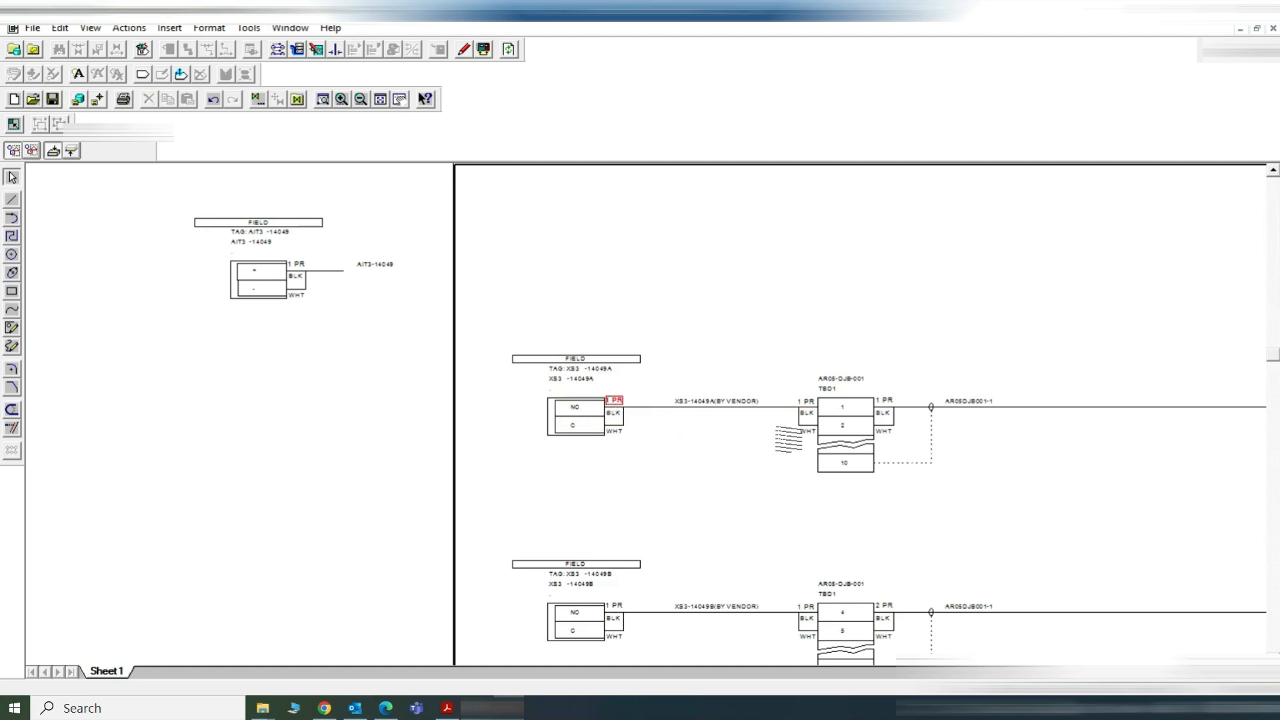
{"action": "left_click", "coordinate": [845, 430]}
{"action": "left_click", "coordinate": [380, 100]}
{"action": "left_click", "coordinate": [380, 100]}
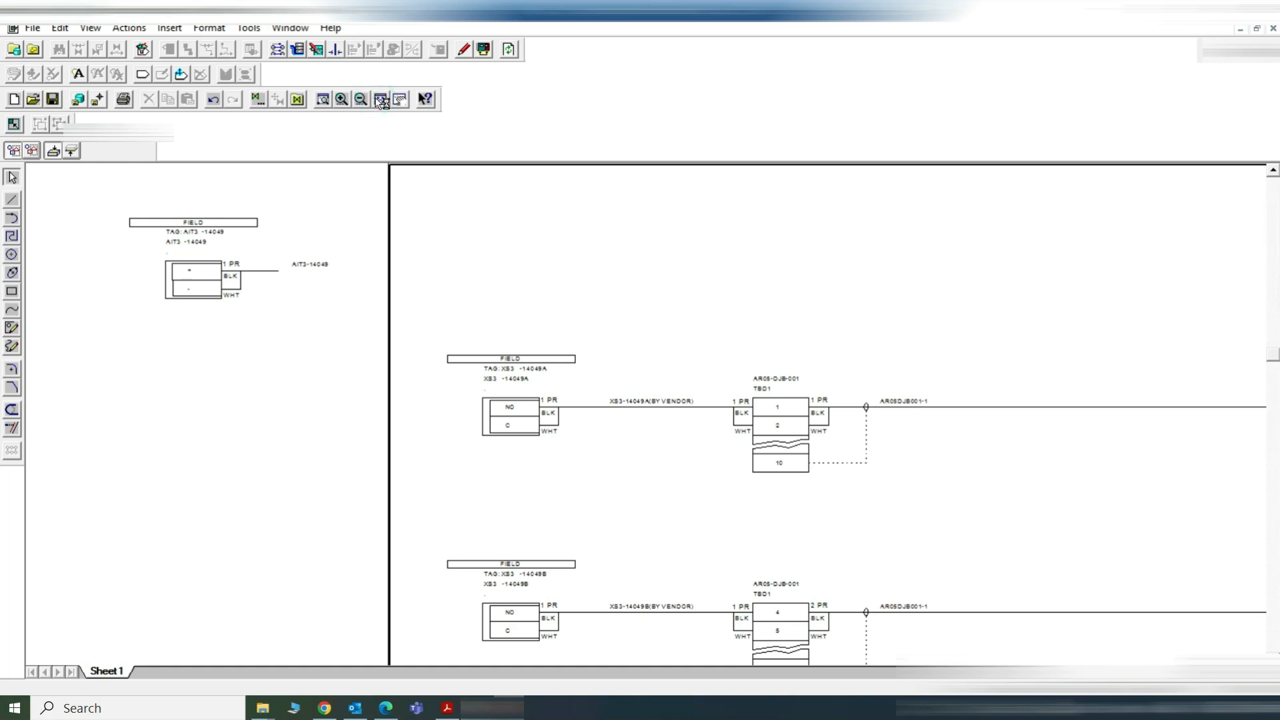
{"action": "left_click", "coordinate": [380, 99]}
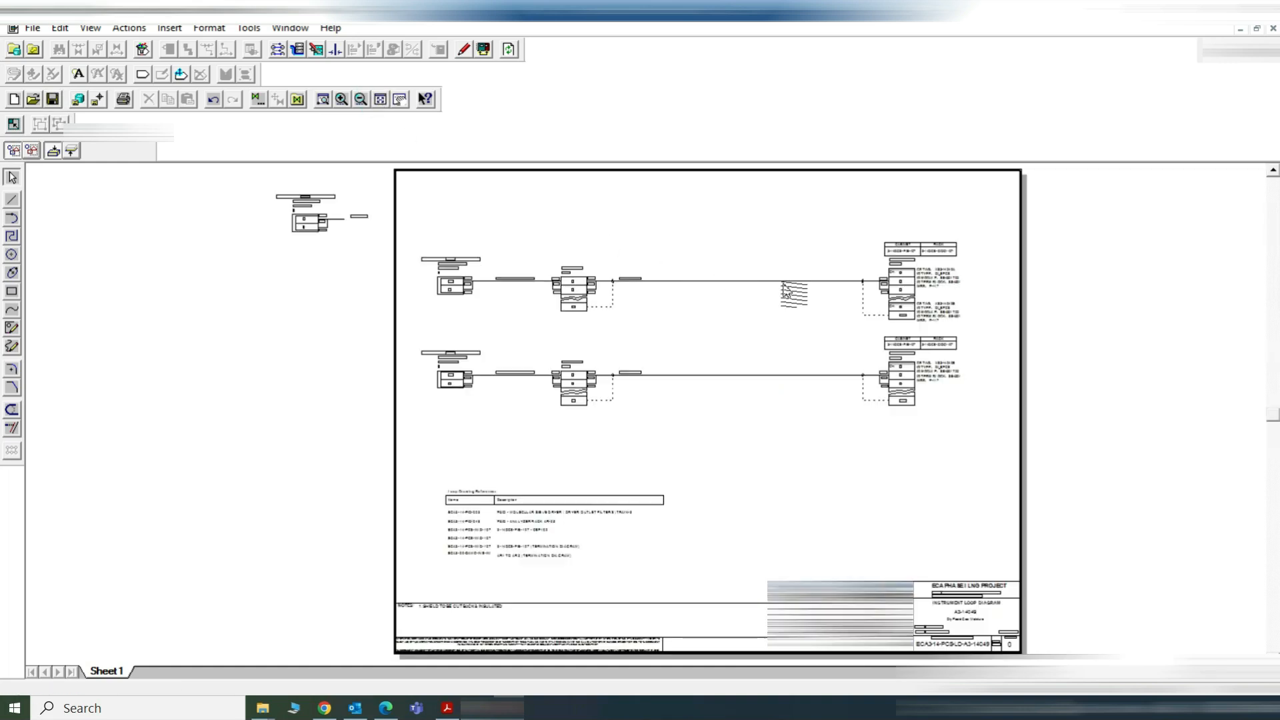
Step: Inspect the cabinet and rack terminal blocks with their I/O details in the loop drawing and return to the main program window
{"action": "left_click", "coordinate": [657, 273]}
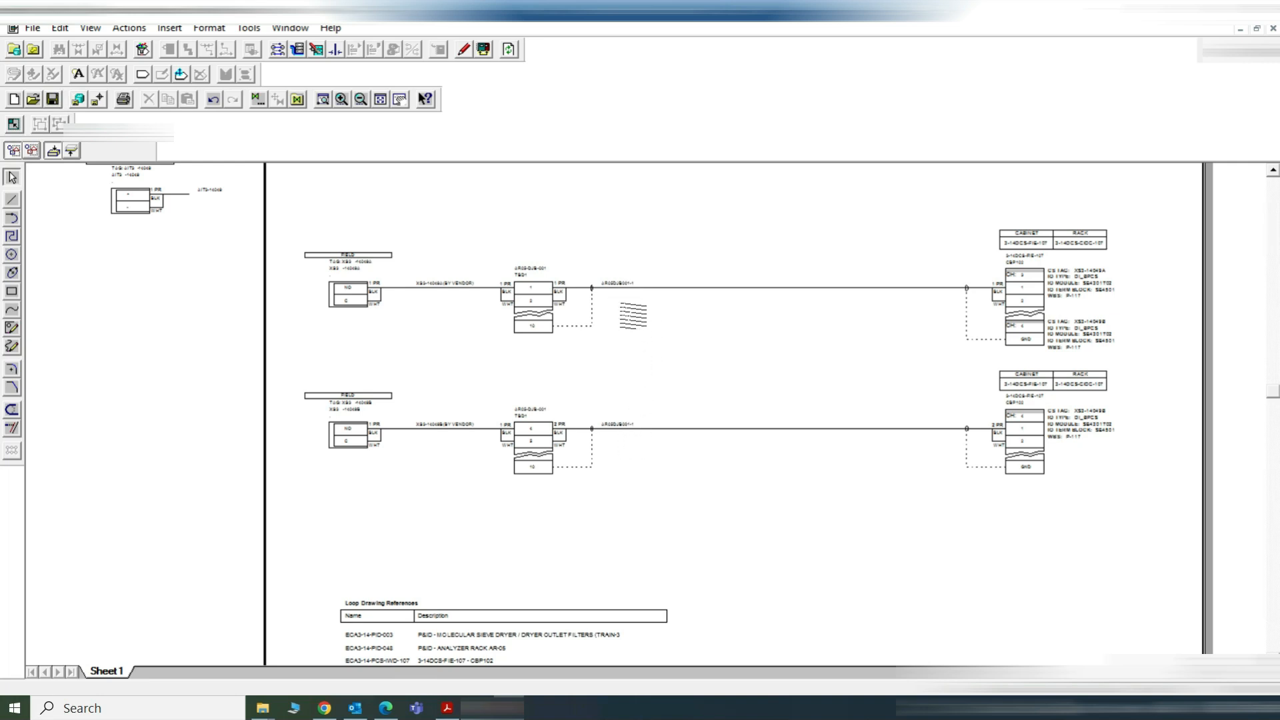
{"action": "left_click", "coordinate": [620, 286]}
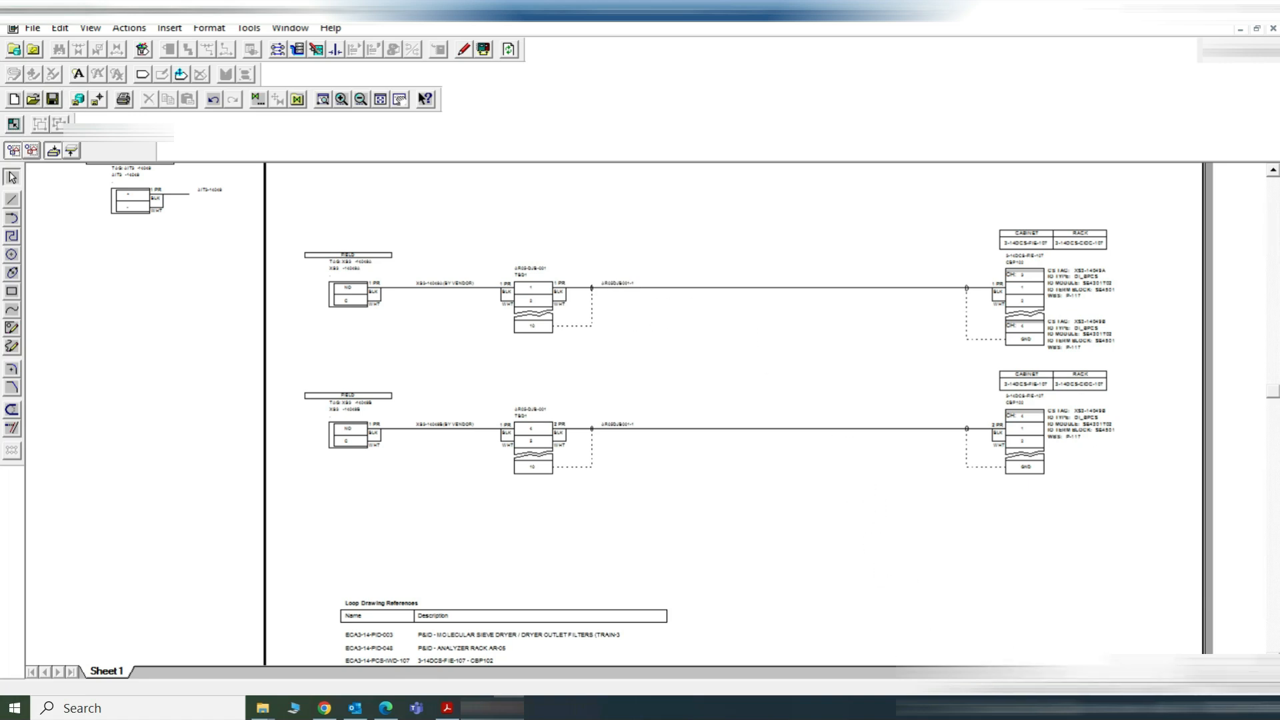
{"action": "left_click", "coordinate": [1259, 673]}
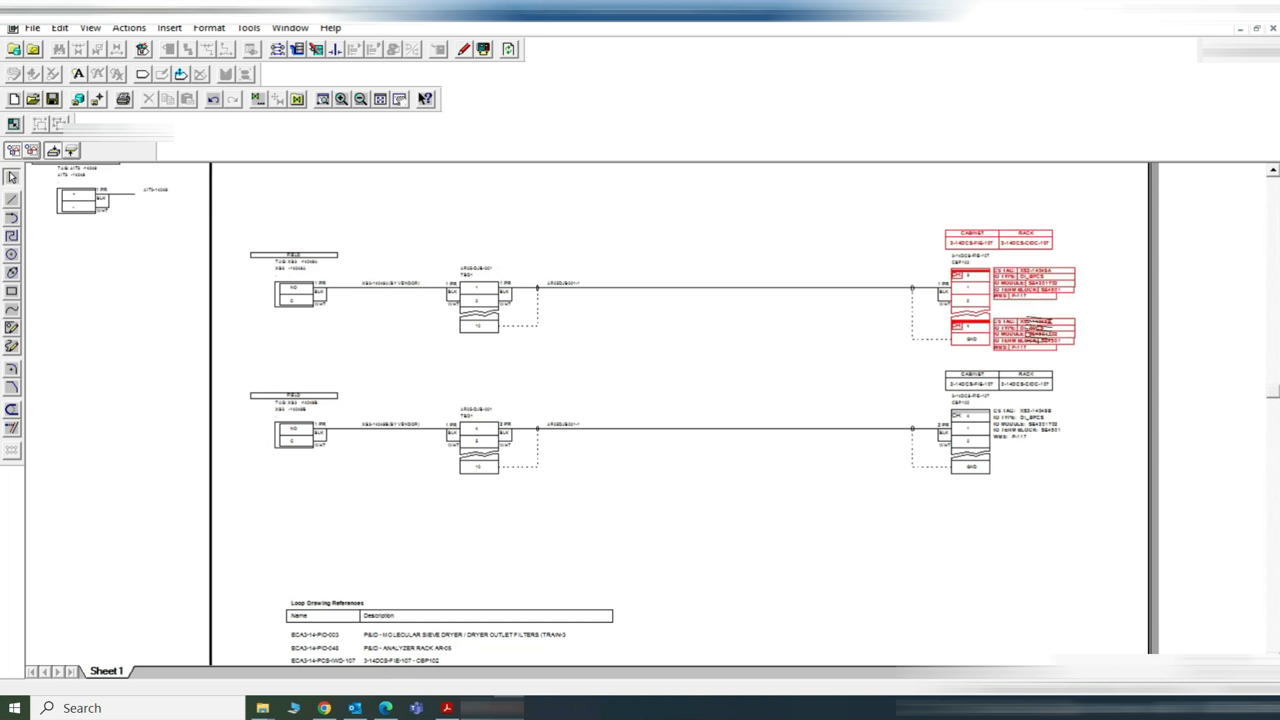
{"action": "scroll", "coordinate": [985, 267], "scroll_direction": "up", "scroll_amount": 1}
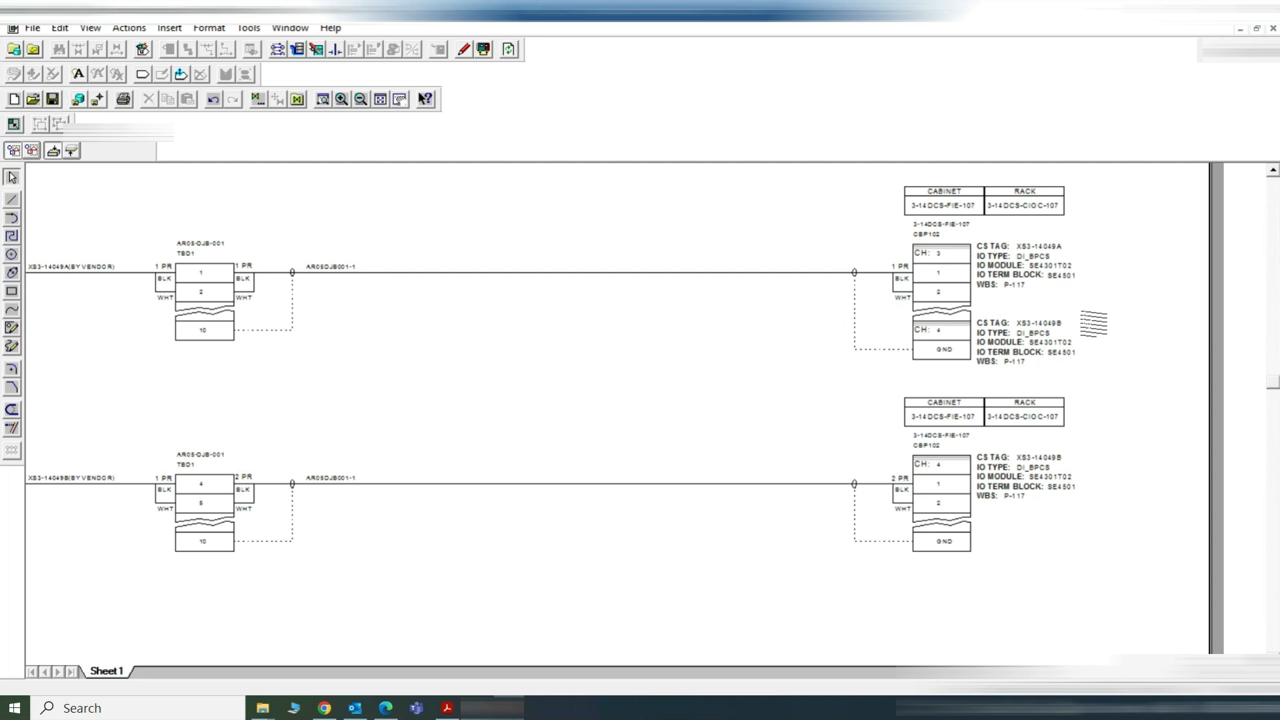
{"action": "left_click", "coordinate": [1032, 334]}
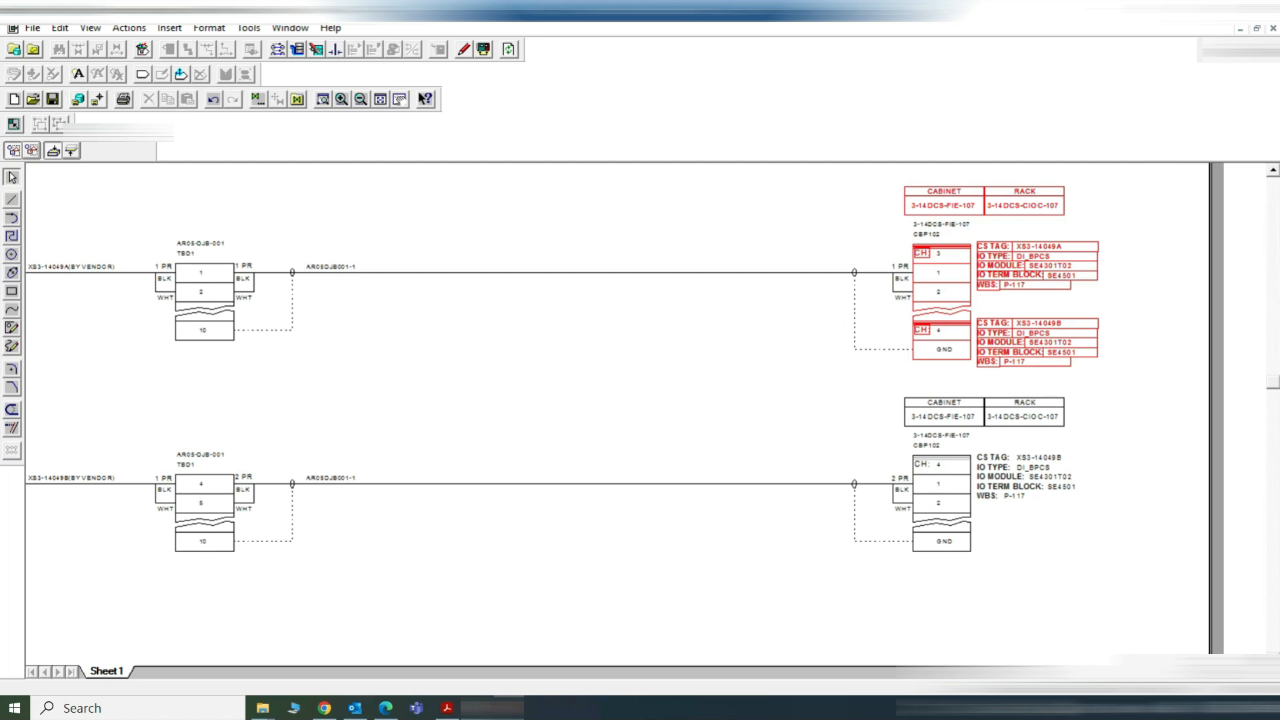
{"action": "key", "text": "alt+F4"}
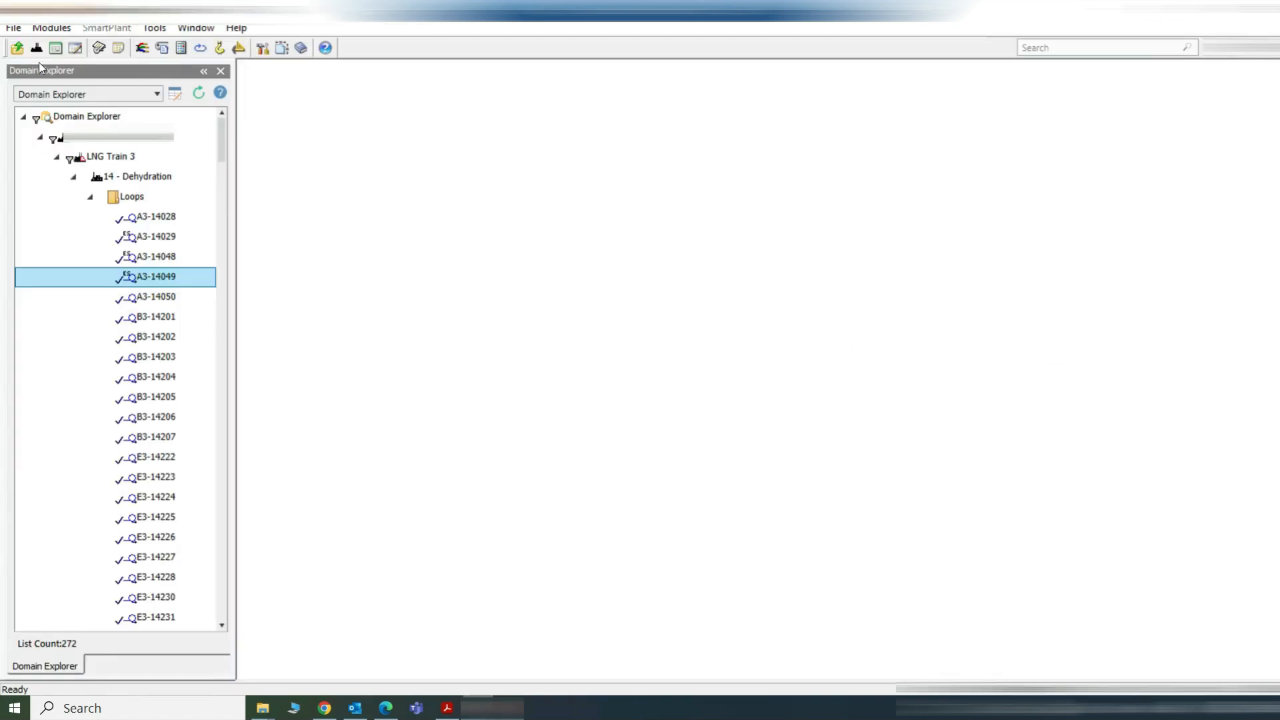
Step: Open the EDE Manager module and expand the Instrument Index - Loop Browser category
{"action": "left_click", "coordinate": [50, 30]}
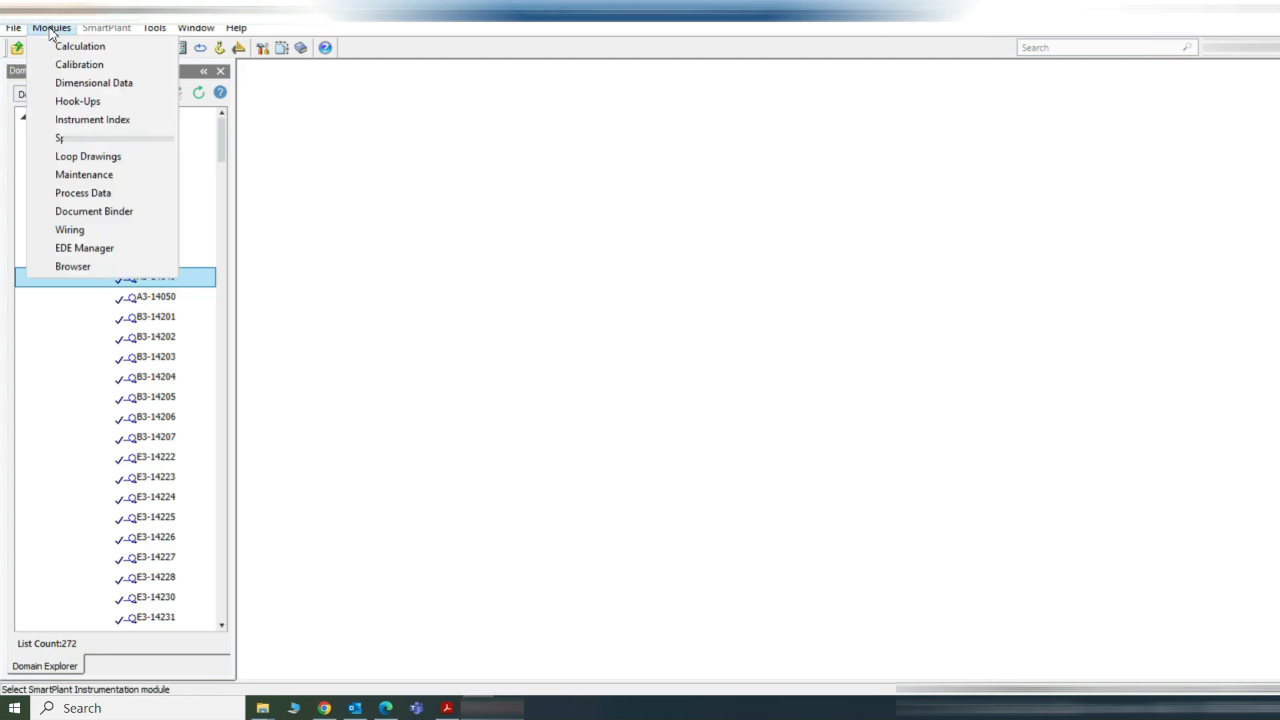
{"action": "left_click", "coordinate": [73, 248]}
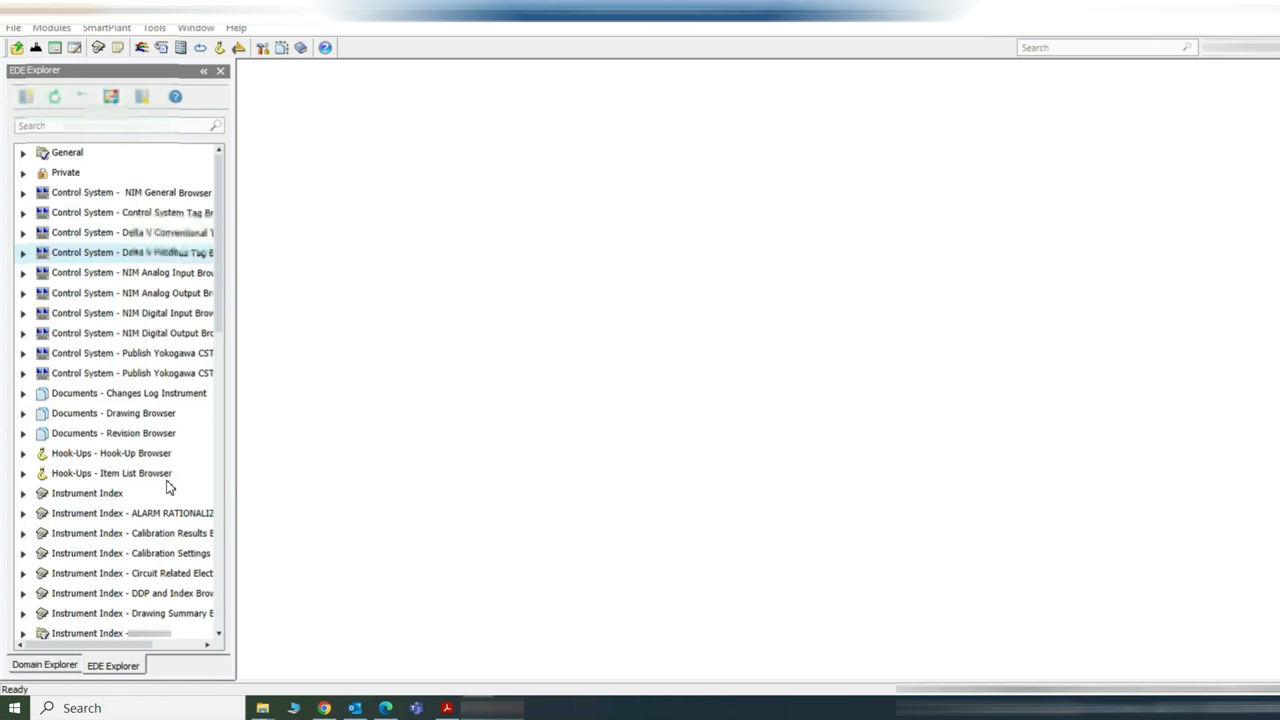
{"action": "left_click", "coordinate": [167, 481]}
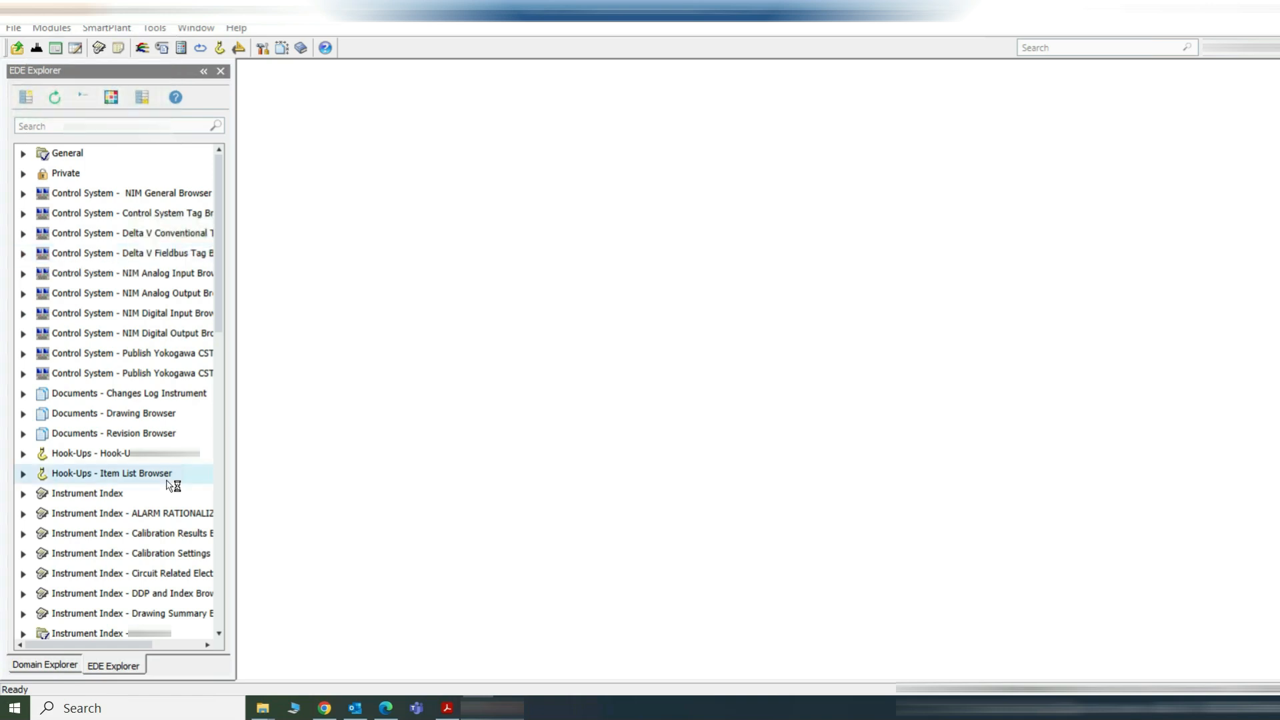
{"action": "scroll", "coordinate": [170, 485], "scroll_direction": "down", "scroll_amount": 3}
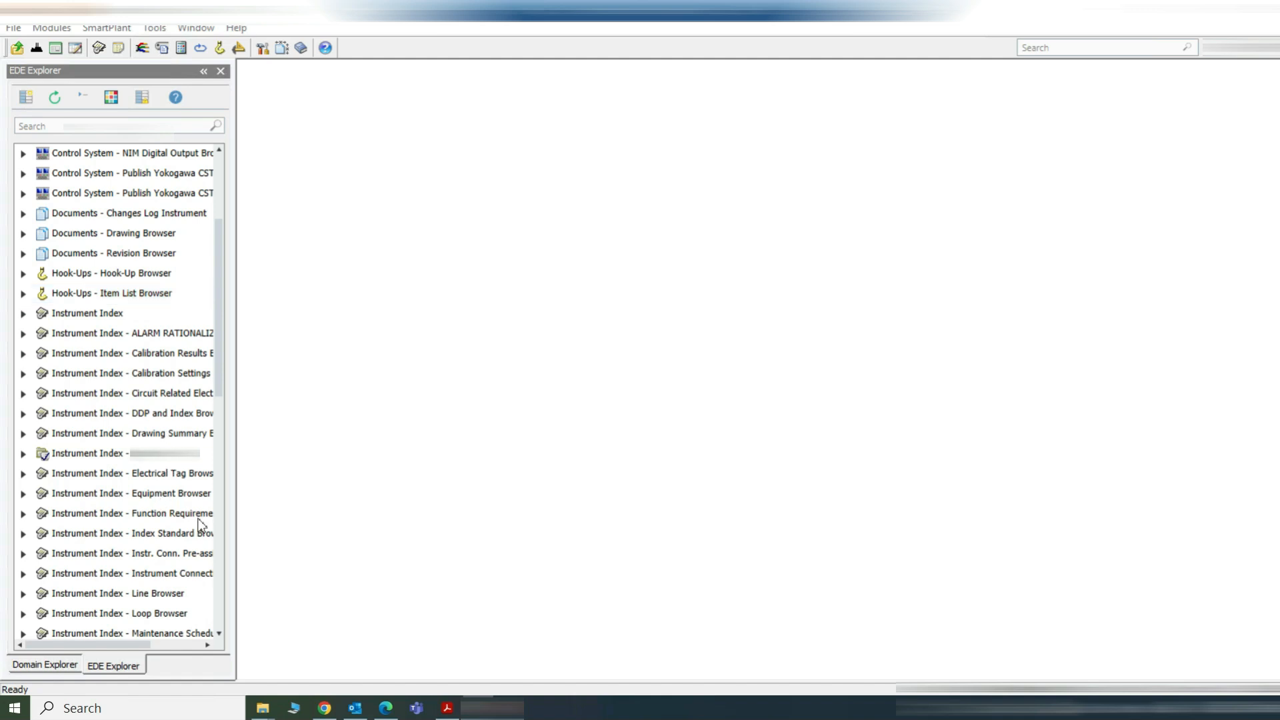
{"action": "scroll", "coordinate": [174, 575], "scroll_direction": "down", "scroll_amount": 1}
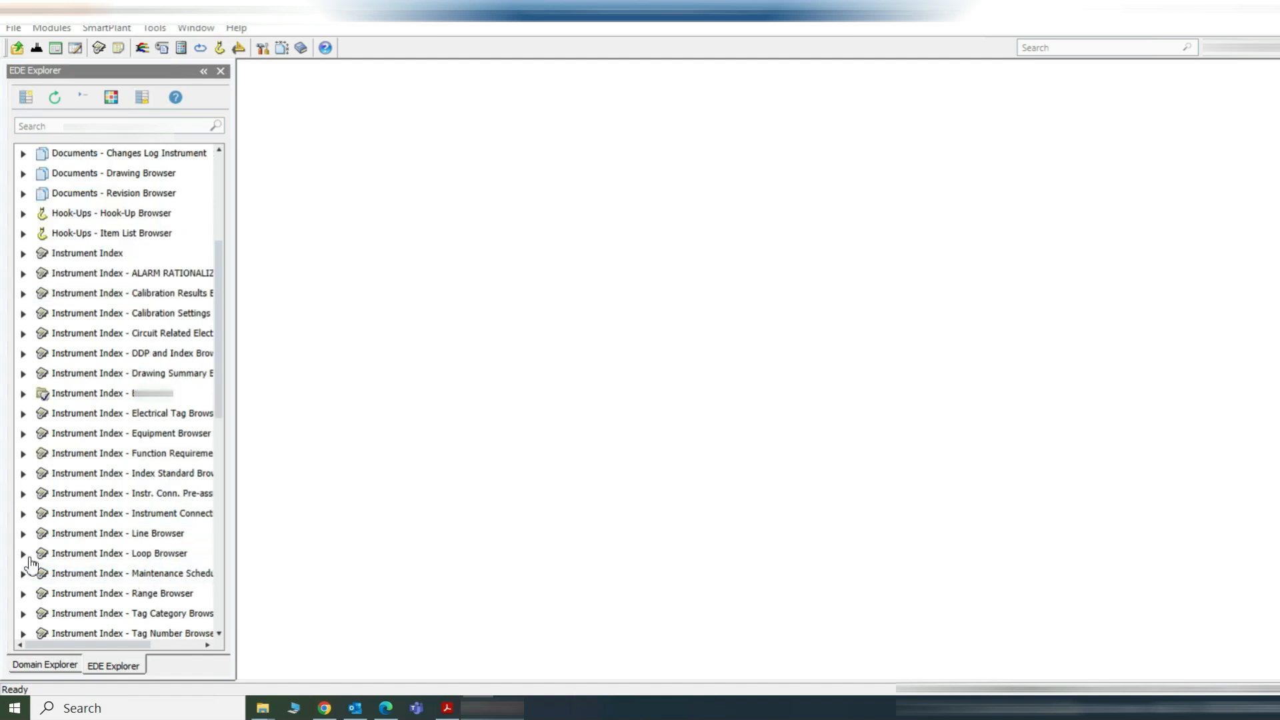
{"action": "left_click", "coordinate": [23, 554]}
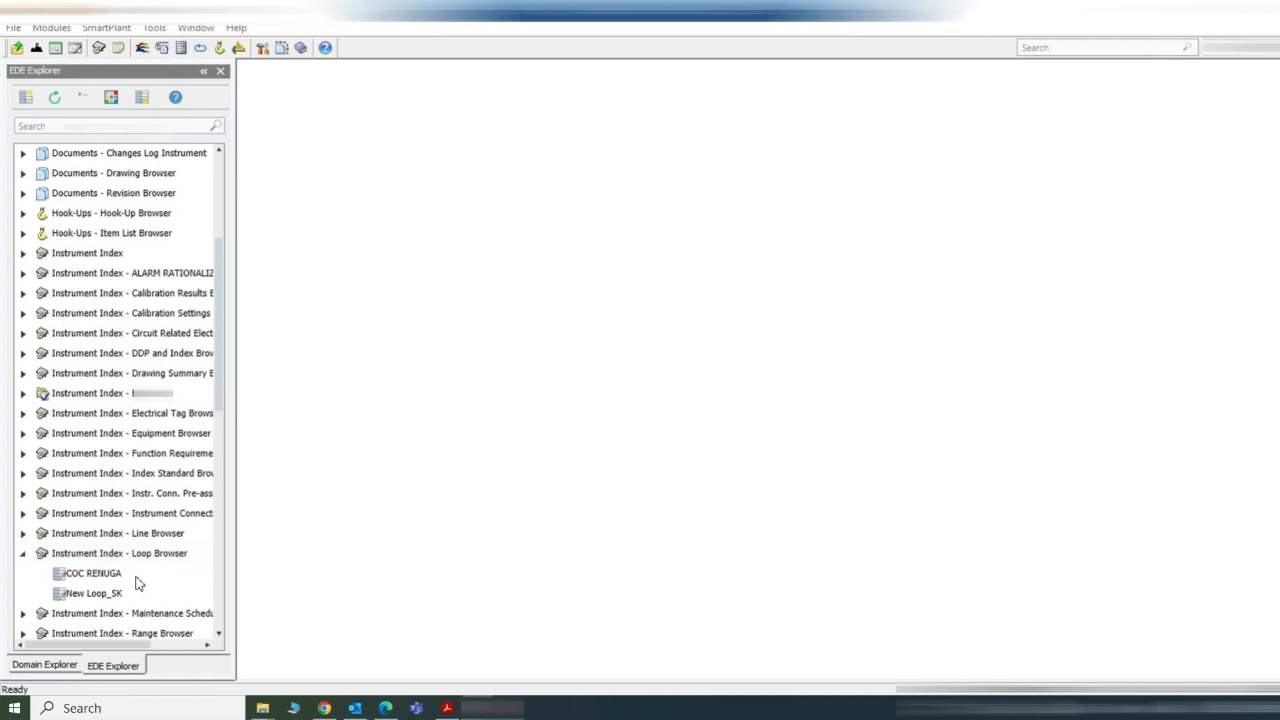
{"action": "right_click", "coordinate": [148, 553]}
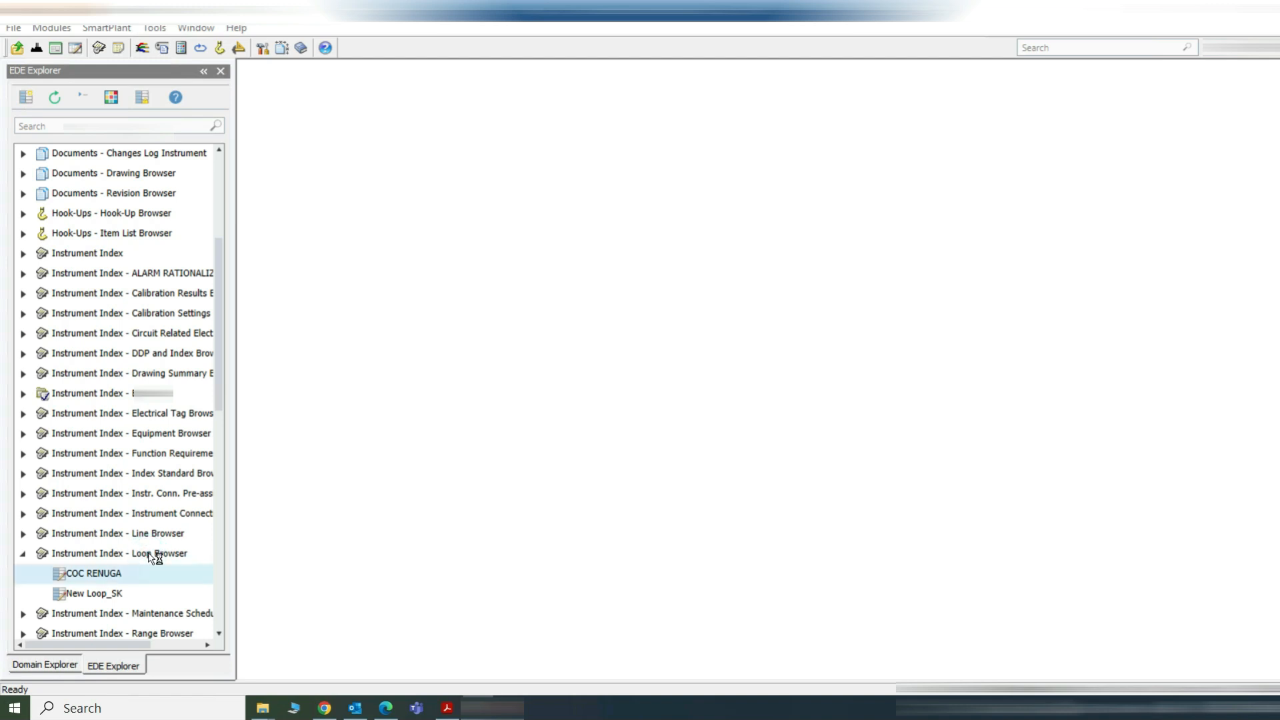
Step: Look through the saved EDE views in the General category
{"action": "scroll", "coordinate": [174, 471], "scroll_direction": "up", "scroll_amount": 4}
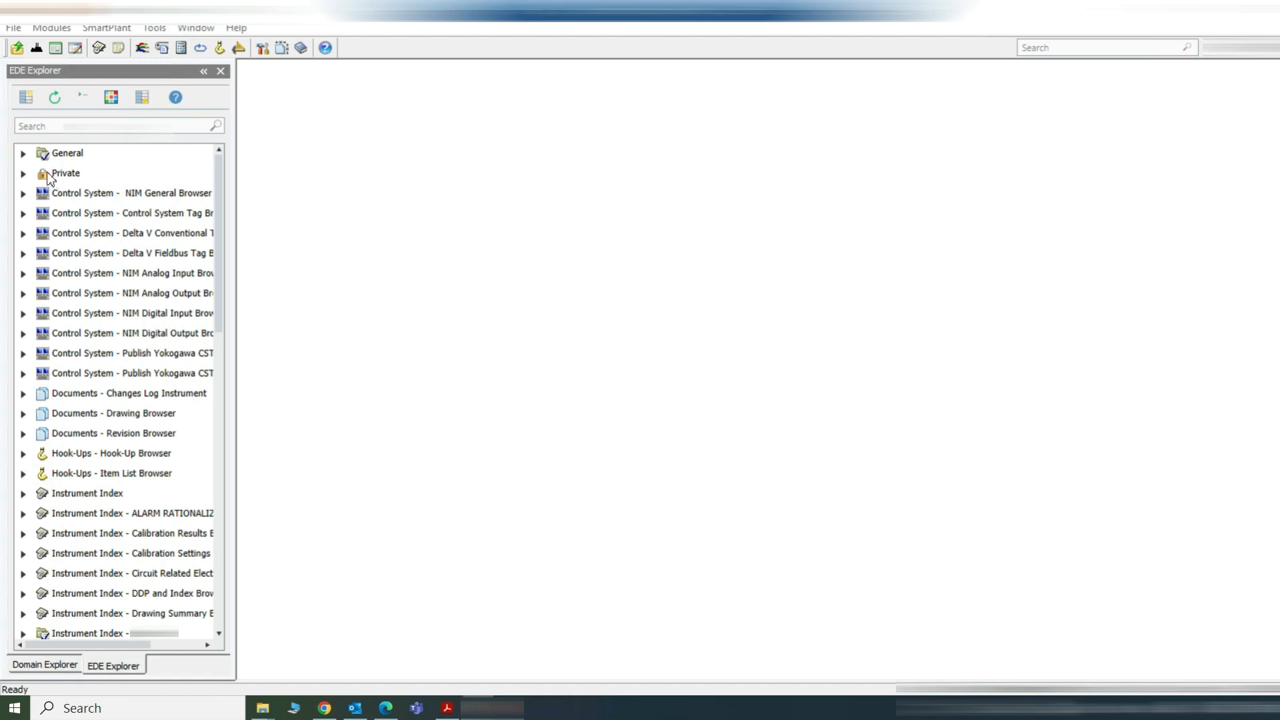
{"action": "left_click", "coordinate": [21, 153]}
{"action": "left_click", "coordinate": [23, 154]}
{"action": "left_click", "coordinate": [24, 155]}
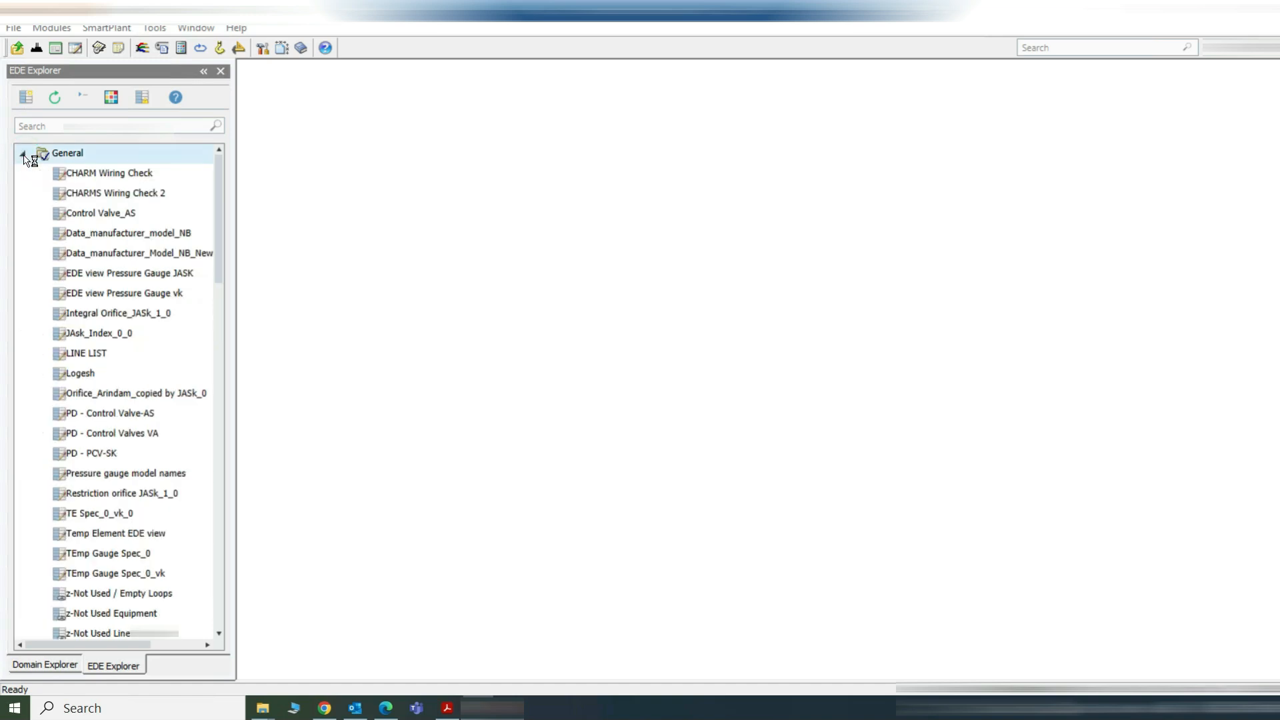
{"action": "double_click", "coordinate": [133, 475]}
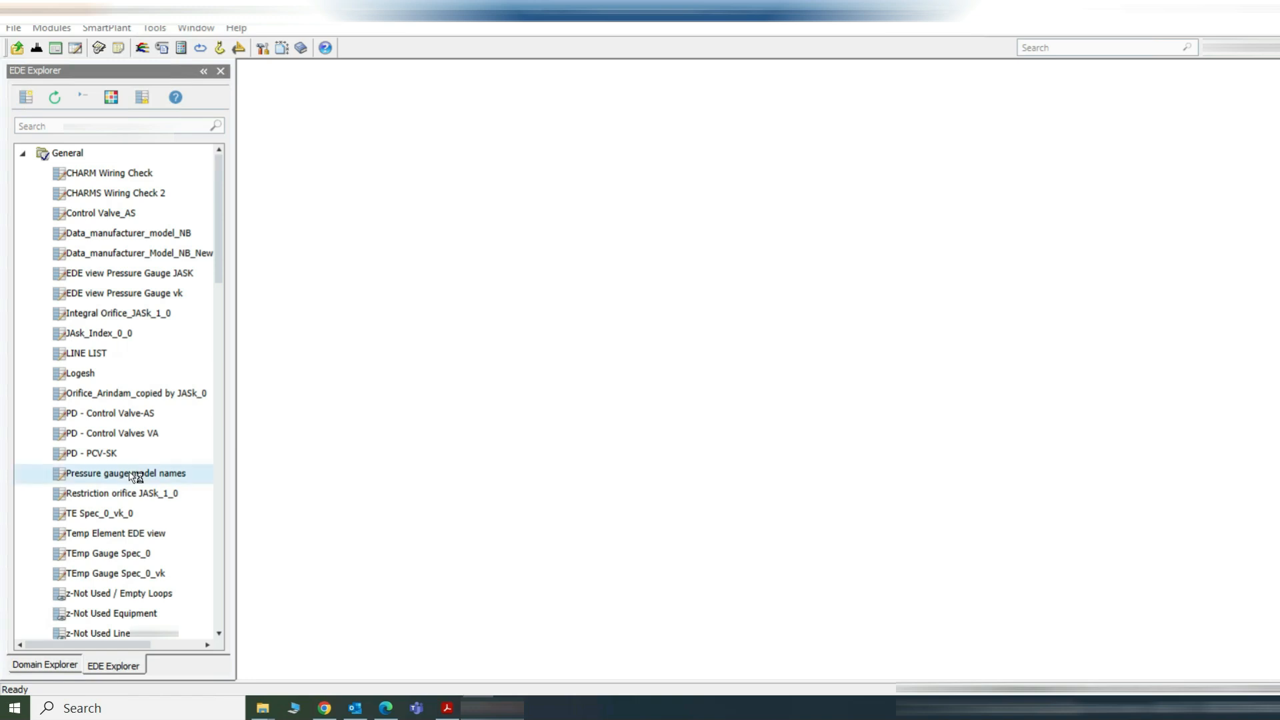
Step: Open the New Loop_SK view from the Instrument Index - Loop Browser category
{"action": "scroll", "coordinate": [134, 475], "scroll_direction": "down", "scroll_amount": 1}
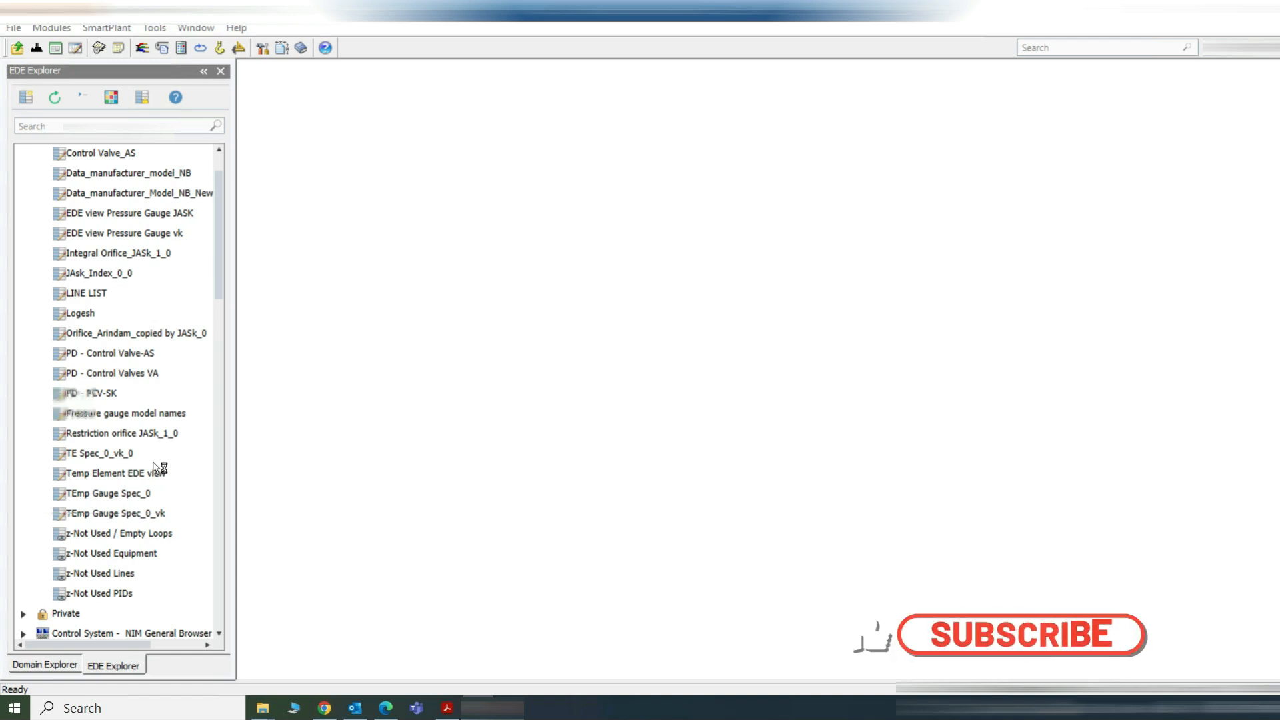
{"action": "scroll", "coordinate": [158, 468], "scroll_direction": "down", "scroll_amount": 5}
{"action": "scroll", "coordinate": [158, 469], "scroll_direction": "down", "scroll_amount": 6}
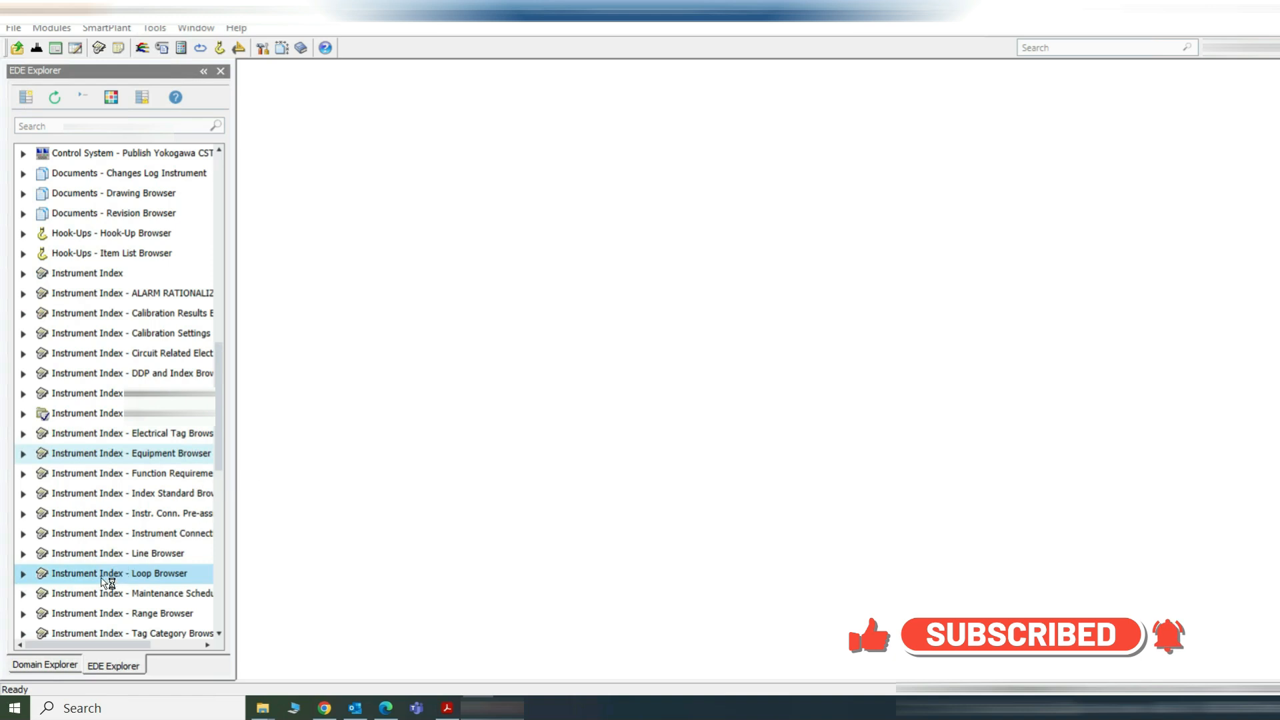
{"action": "left_click", "coordinate": [30, 574]}
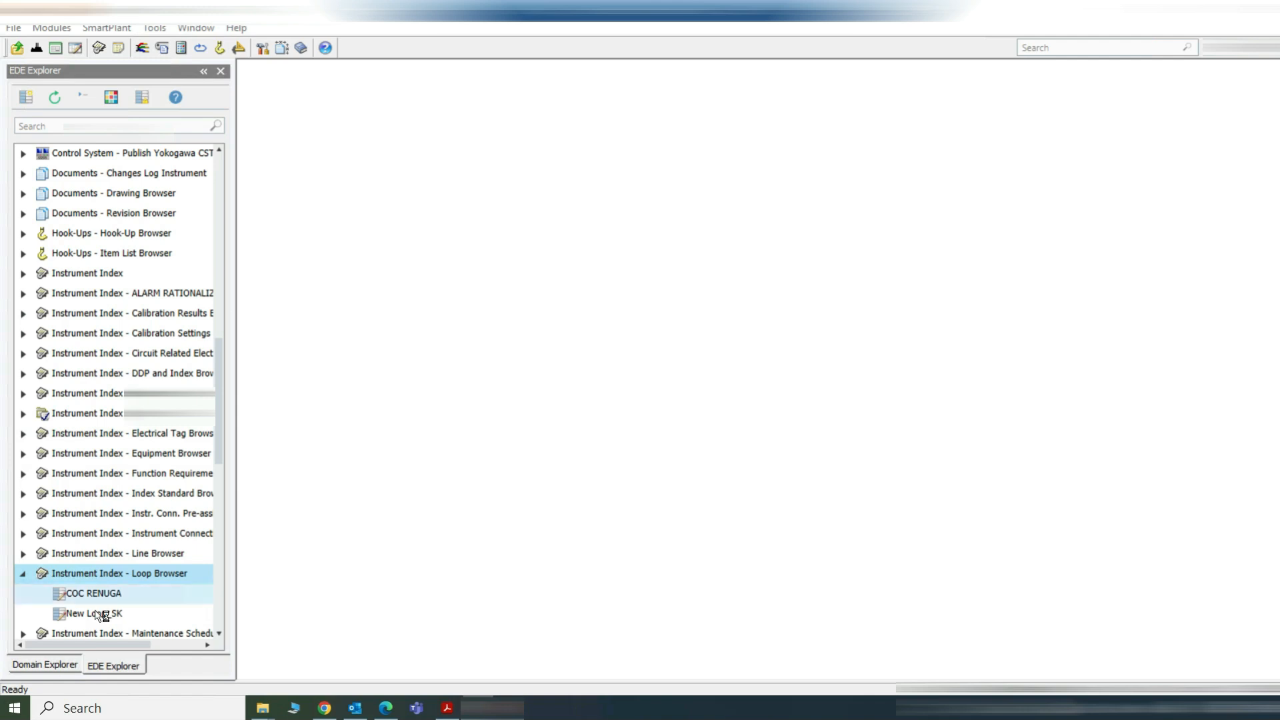
{"action": "left_click", "coordinate": [95, 613]}
{"action": "double_click", "coordinate": [95, 612]}
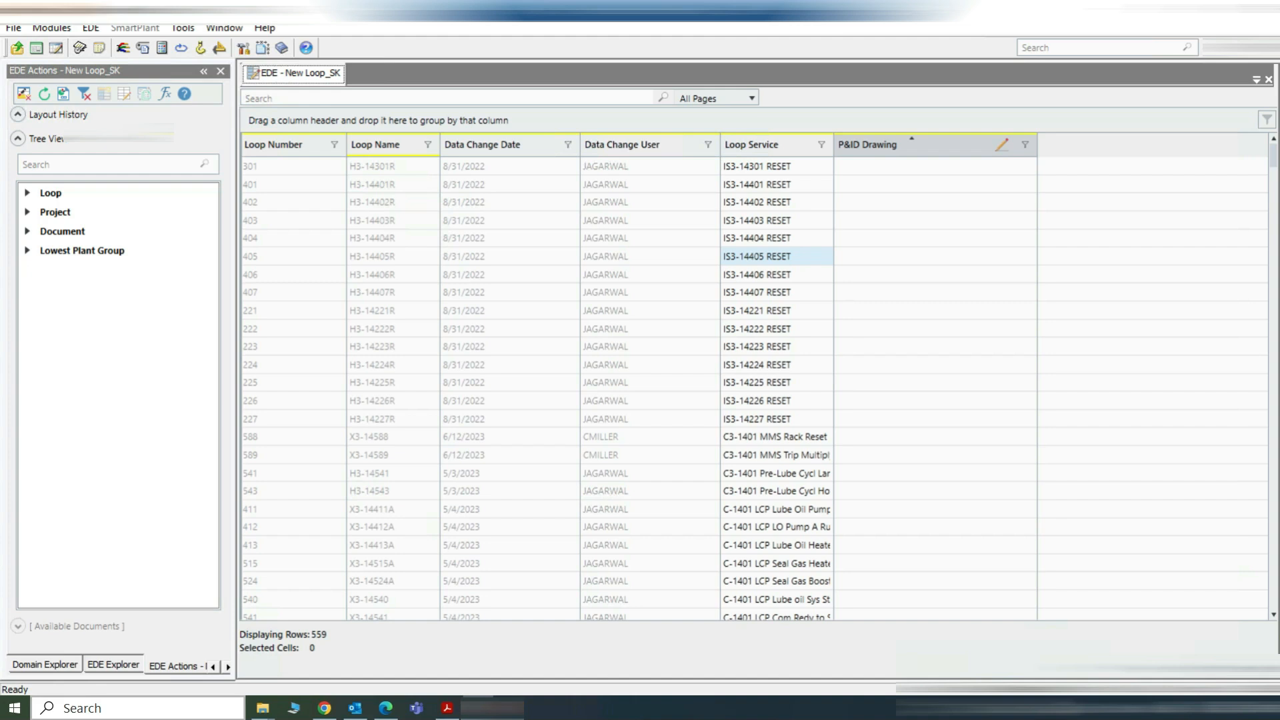
Step: Review the loop number properties of A3-14049 from the Domain Explorer and close them without changes
{"action": "left_click", "coordinate": [47, 666]}
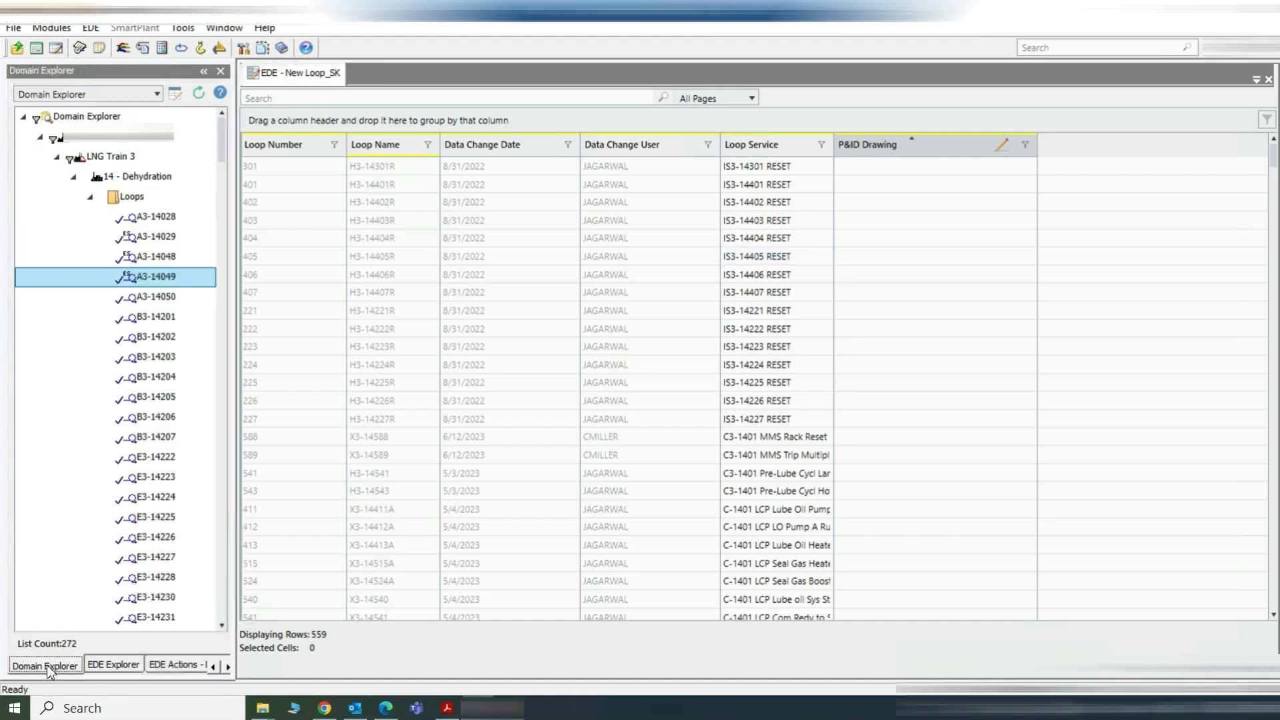
{"action": "right_click", "coordinate": [170, 279]}
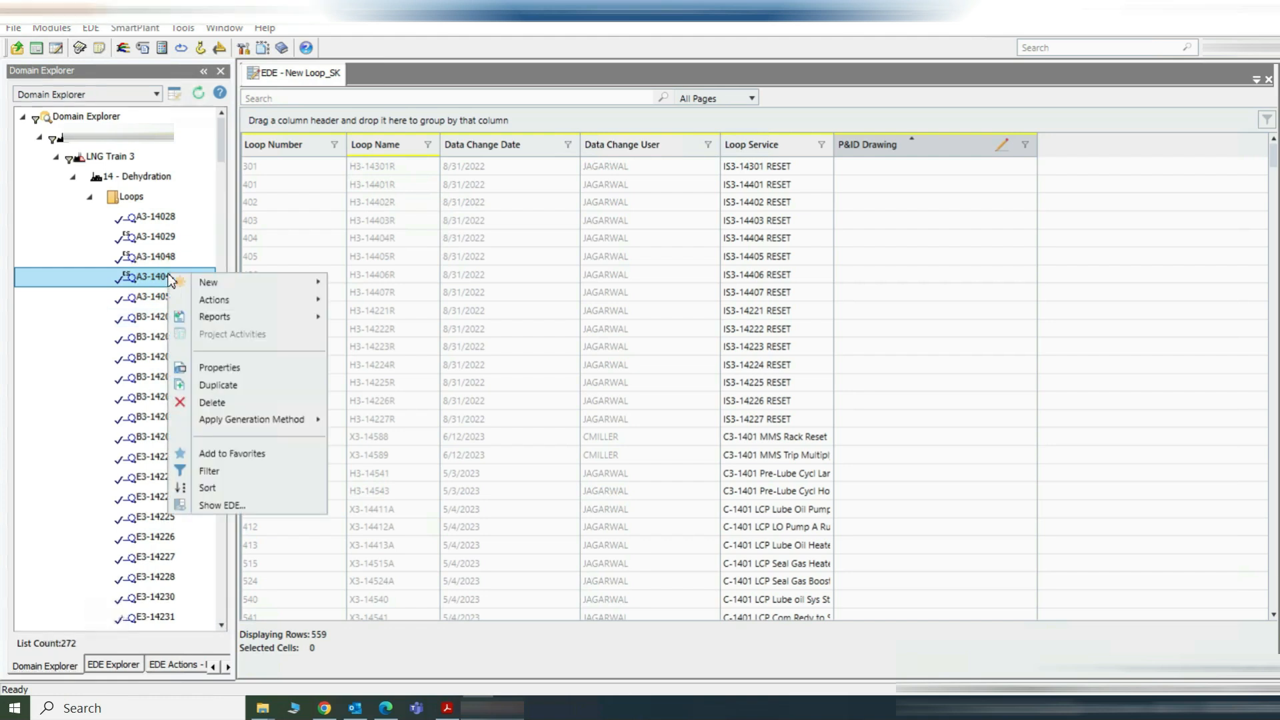
{"action": "left_click", "coordinate": [214, 369]}
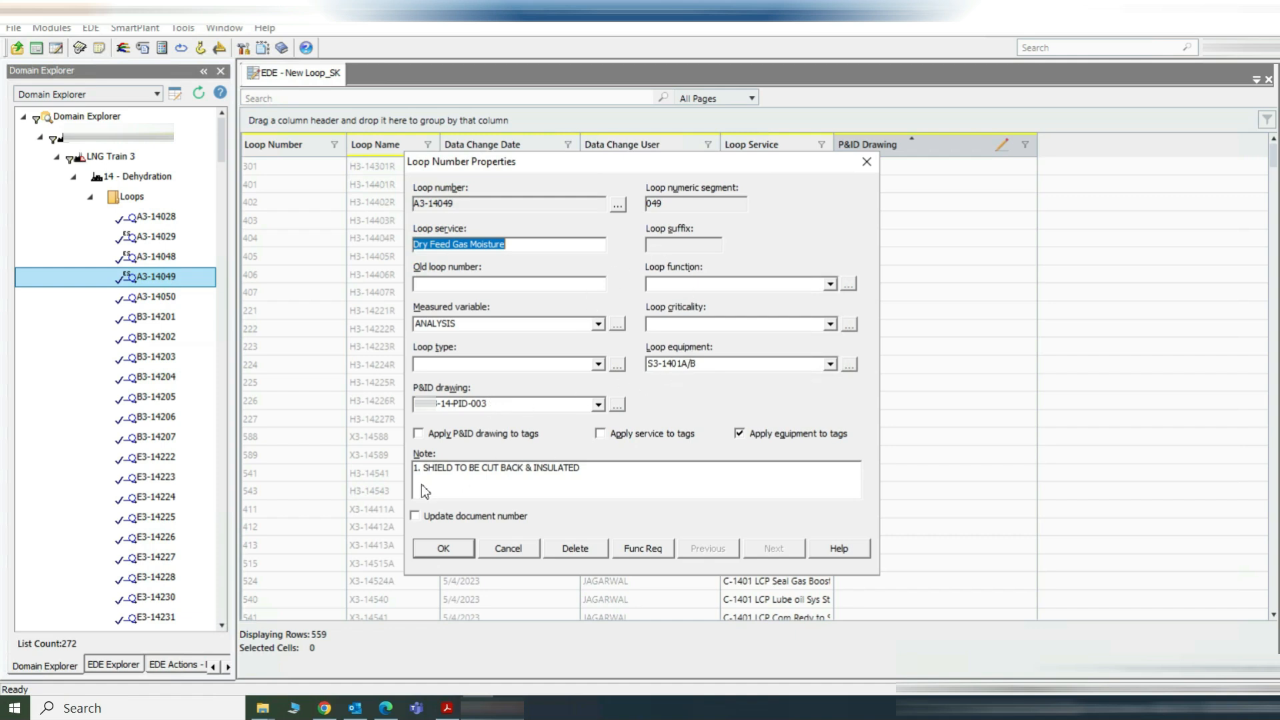
{"action": "left_click", "coordinate": [506, 549]}
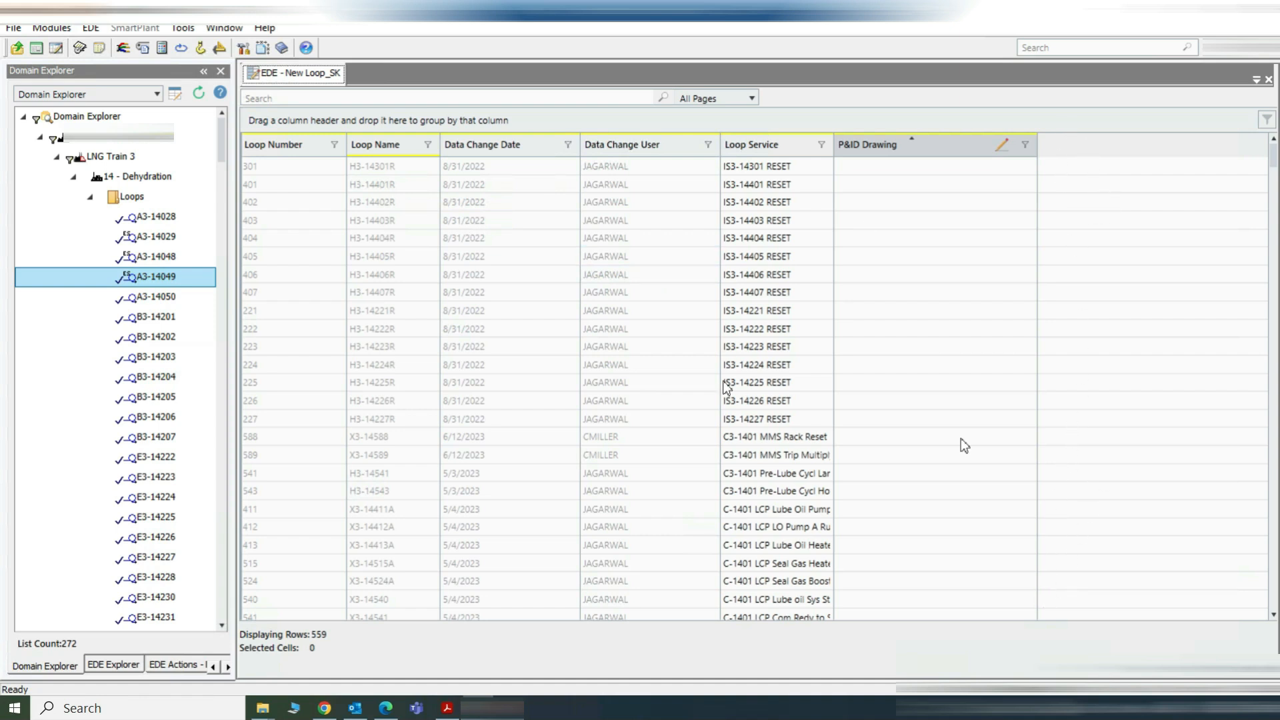
Step: Look over the EDE actions for the New Loop_SK view and return to its entry in the EDE Explorer
{"action": "left_click", "coordinate": [180, 665]}
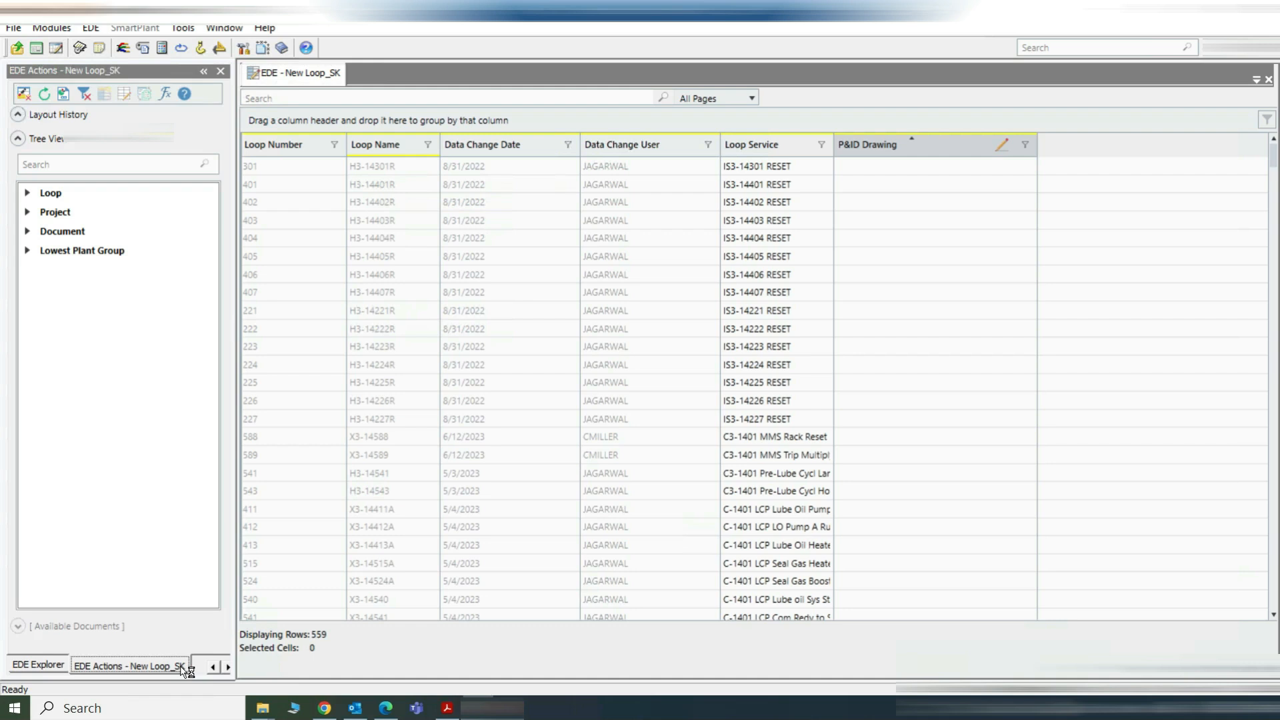
{"action": "left_click", "coordinate": [40, 666]}
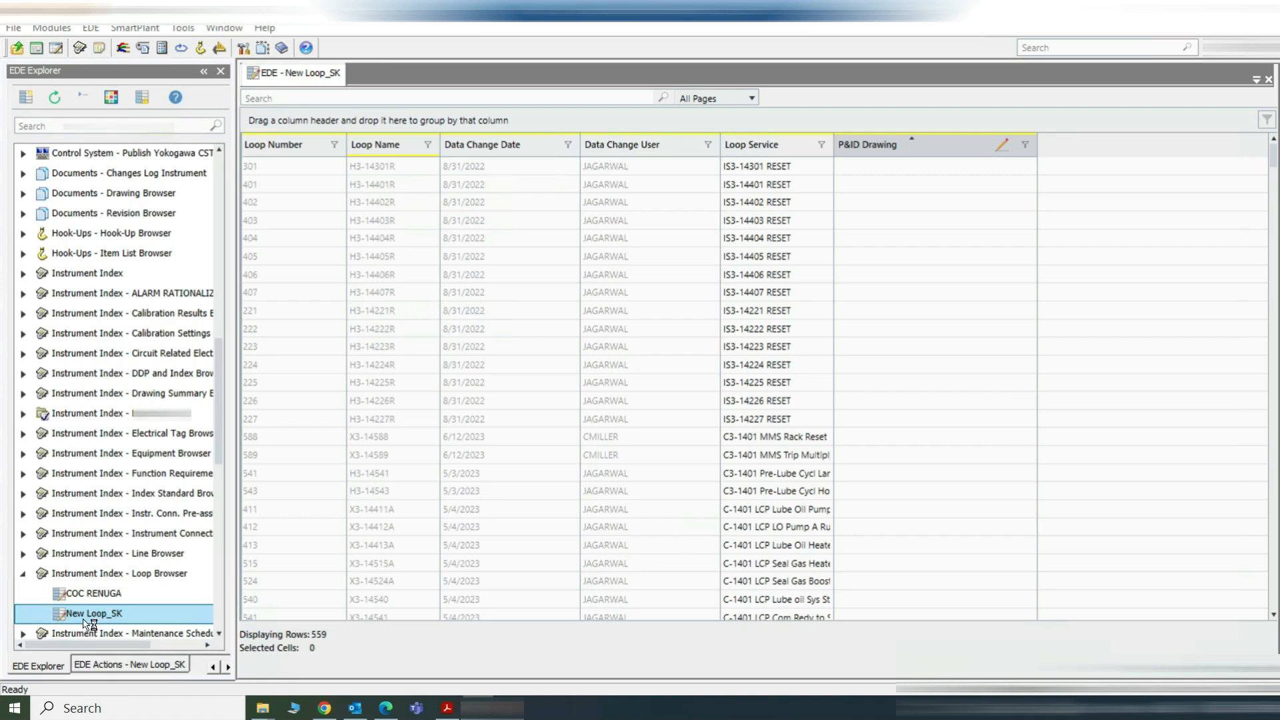
{"action": "left_click", "coordinate": [144, 98]}
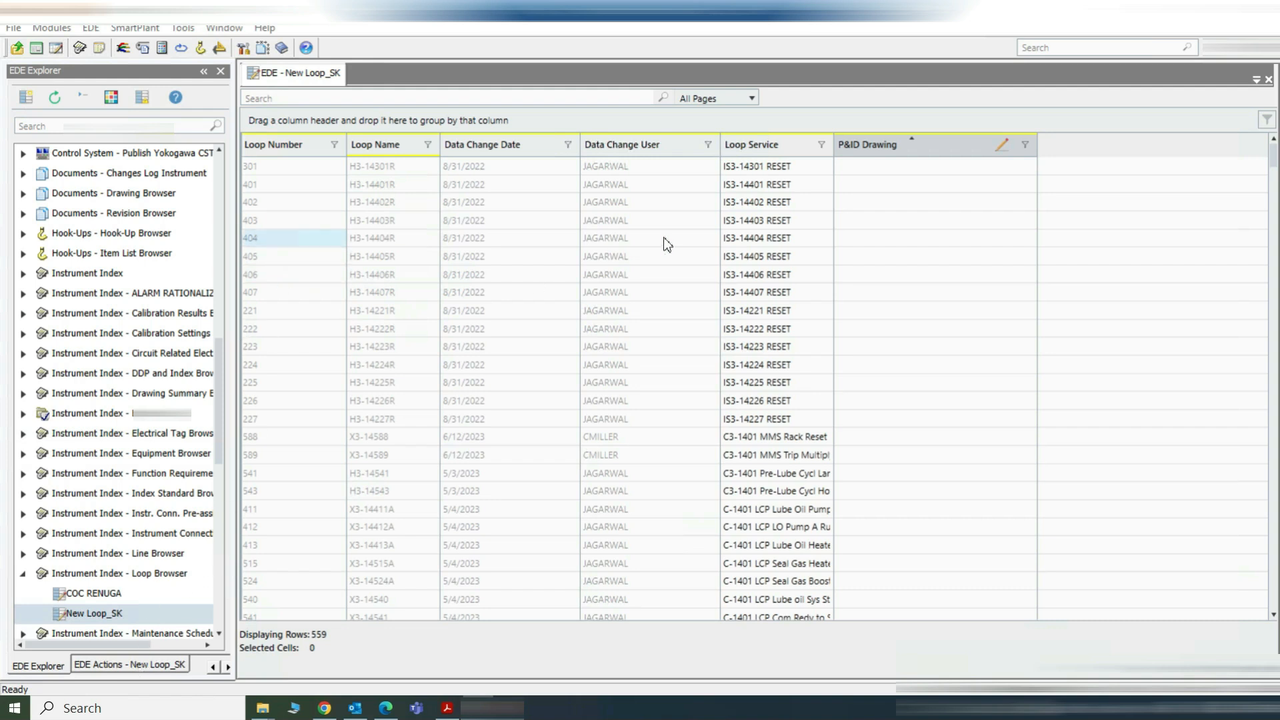
{"action": "left_click", "coordinate": [144, 101]}
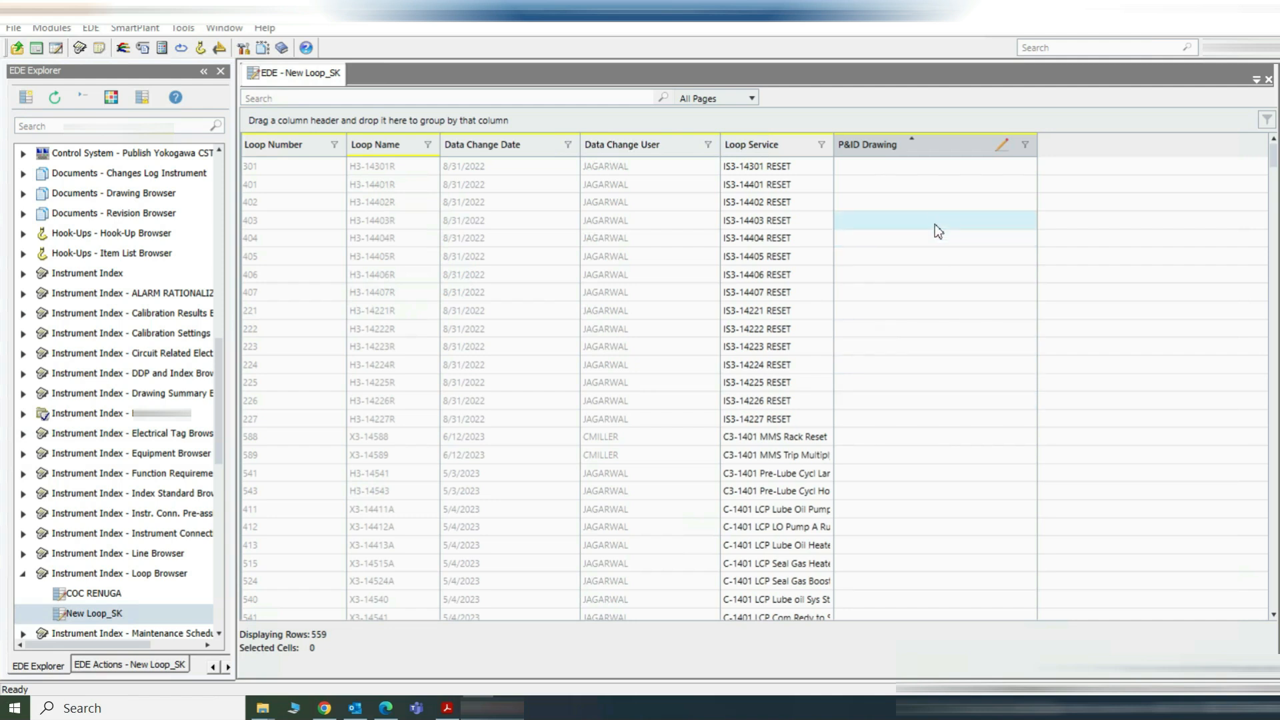
Step: Close the New Loop_SK view and switch back to the A3-14049 enhanced loop drawing, displaying the whole sheet
{"action": "right_click", "coordinate": [326, 75]}
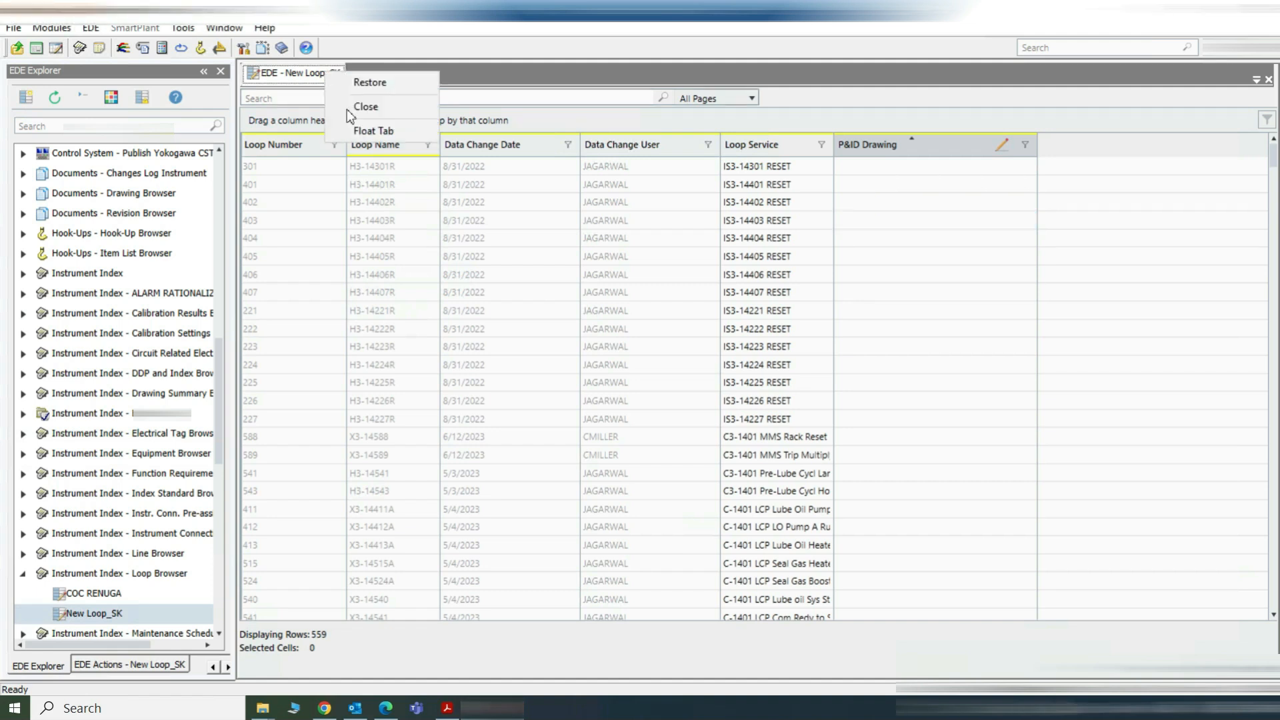
{"action": "left_click", "coordinate": [354, 106]}
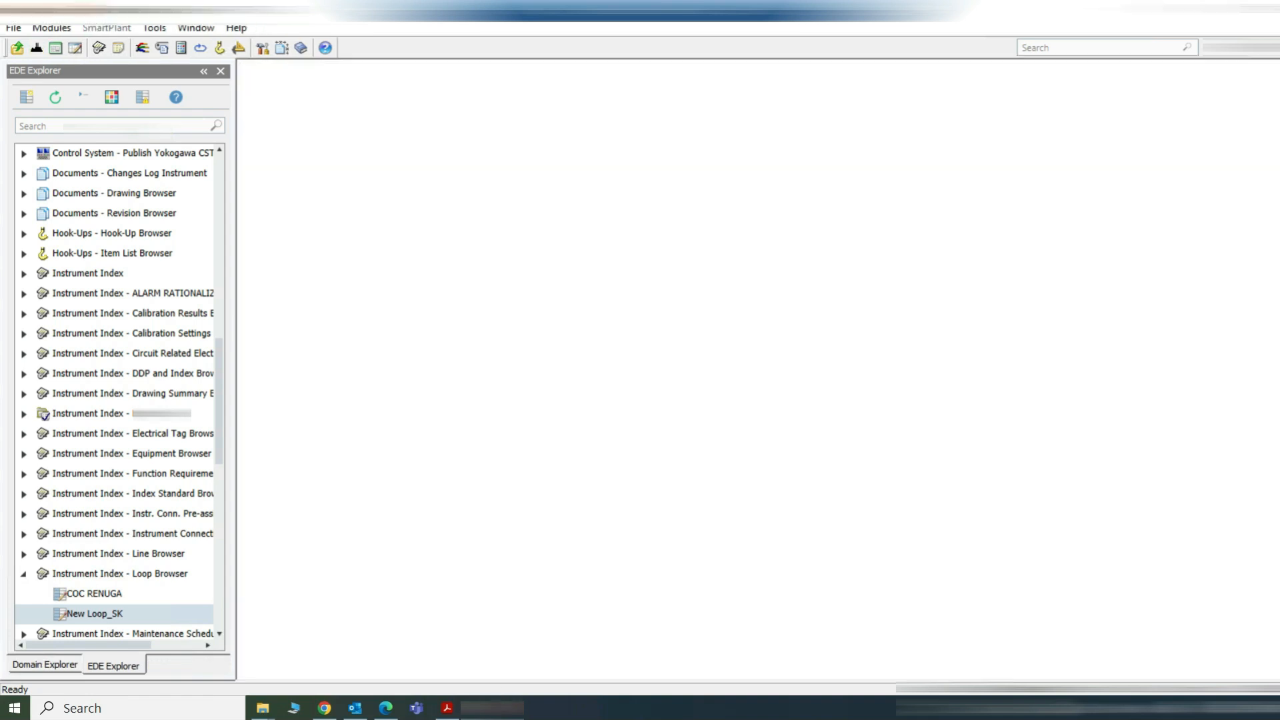
{"action": "left_click", "coordinate": [511, 707]}
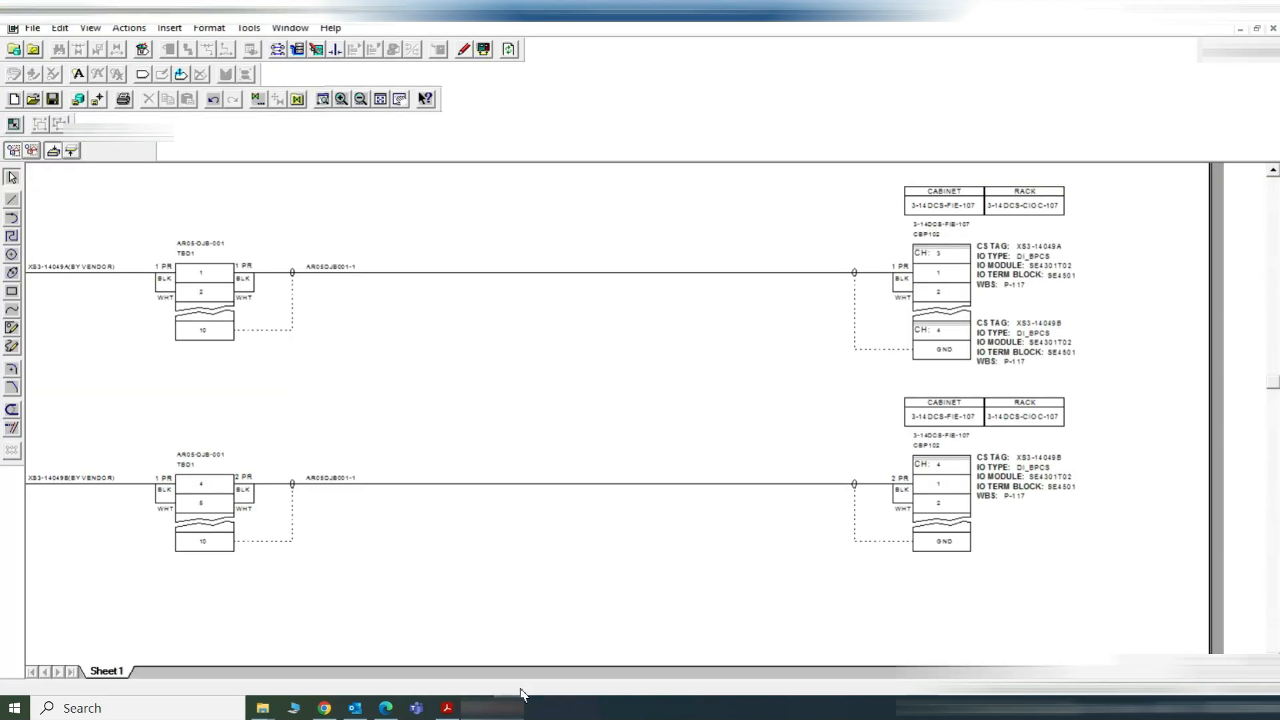
{"action": "left_click", "coordinate": [381, 100]}
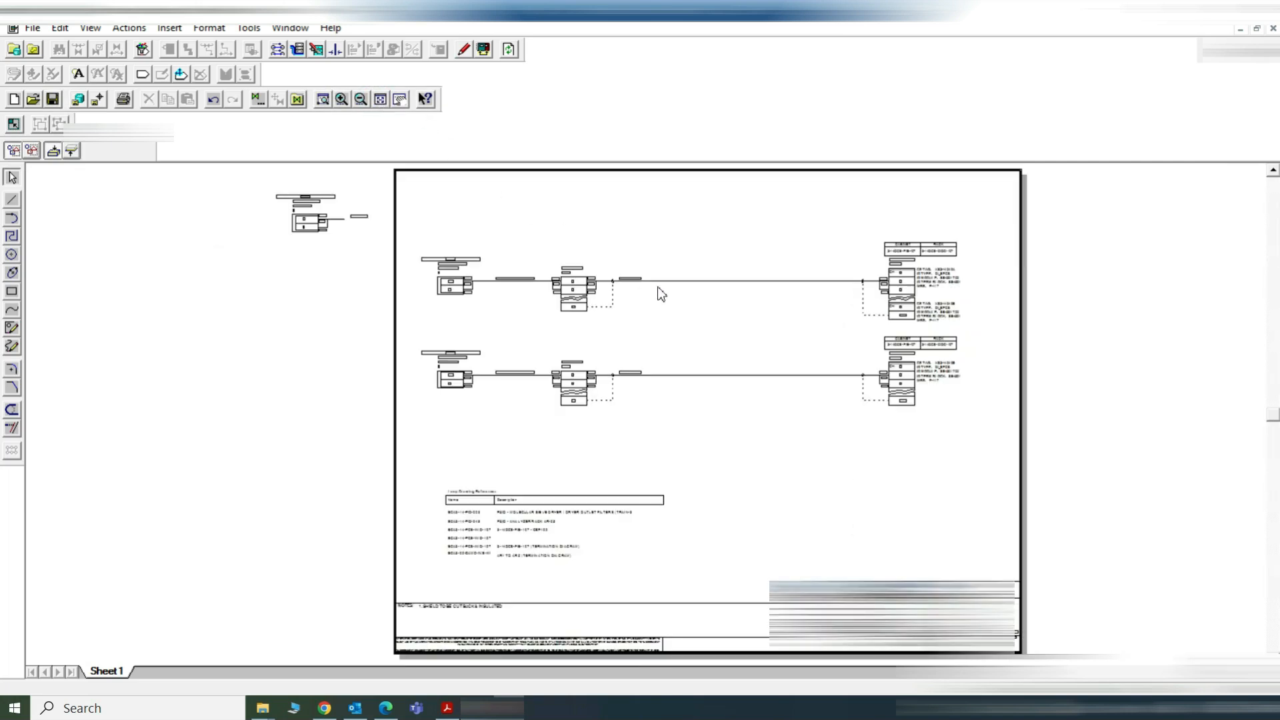